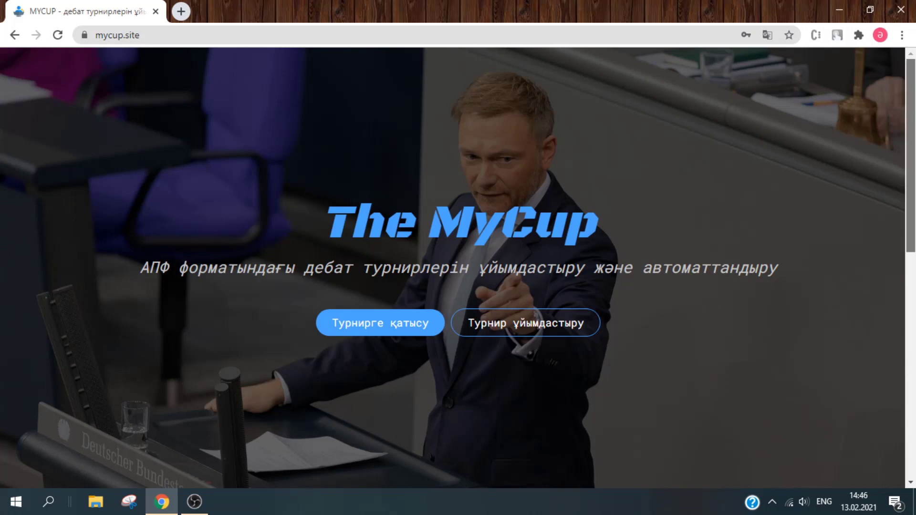
- Scroll the landing page down to the 'Біз сіздерге ұсынамыз' section with its four feature icons
{"action": "left_click_drag", "start_coordinate": [912, 122], "coordinate": [913, 286]}
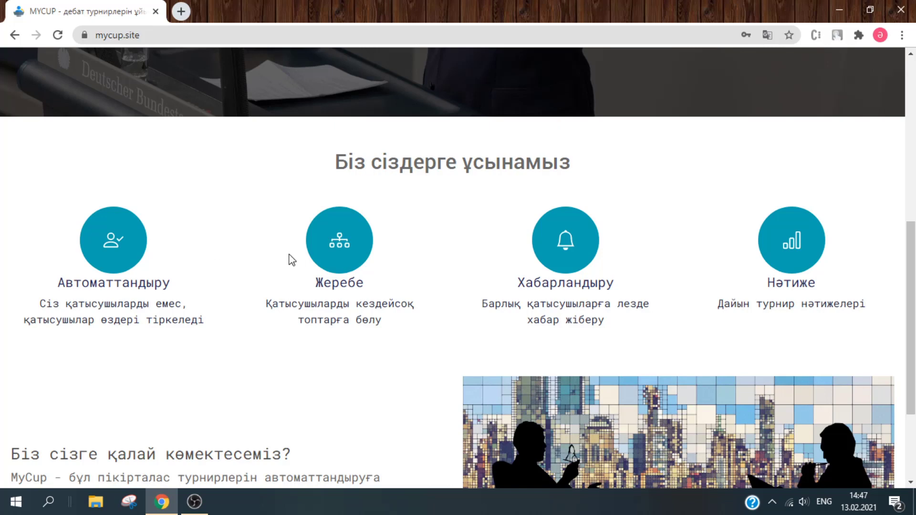
- Scroll the landing page down toward the video, then back up to the hero header
{"action": "left_click_drag", "start_coordinate": [913, 281], "coordinate": [914, 344]}
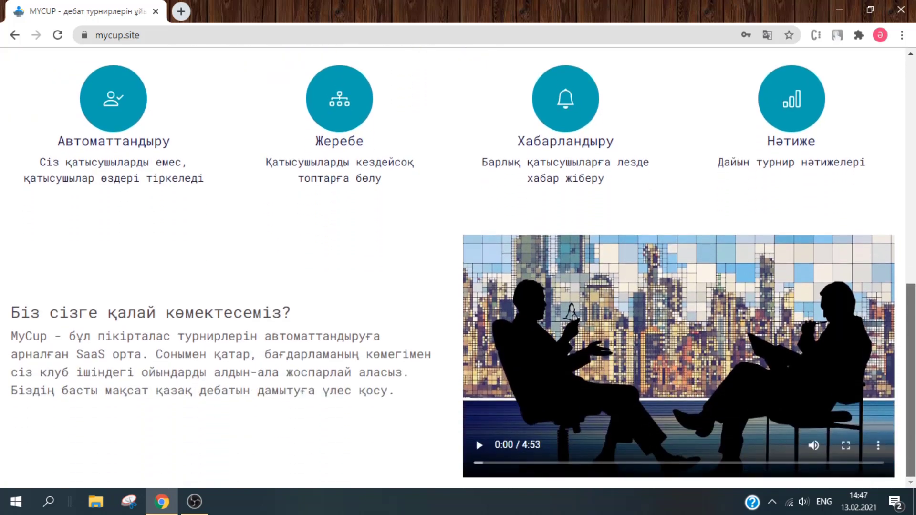
{"action": "scroll", "coordinate": [902, 249], "scroll_direction": "up", "scroll_amount": 3}
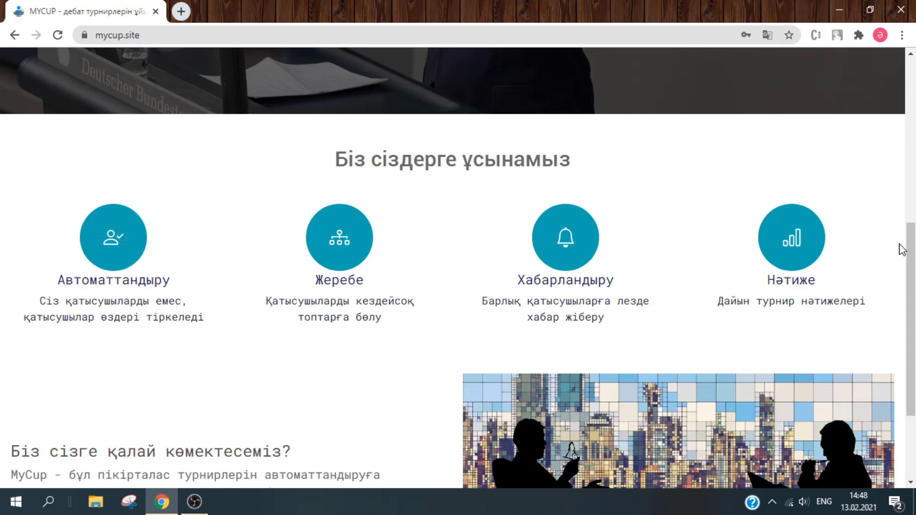
{"action": "scroll", "coordinate": [903, 250], "scroll_direction": "down", "scroll_amount": 3}
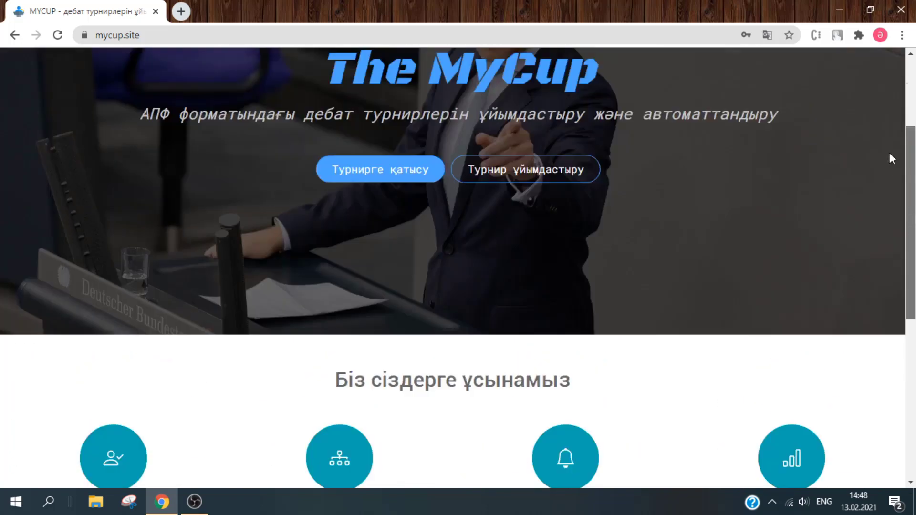
{"action": "scroll", "coordinate": [890, 153], "scroll_direction": "up", "scroll_amount": 3}
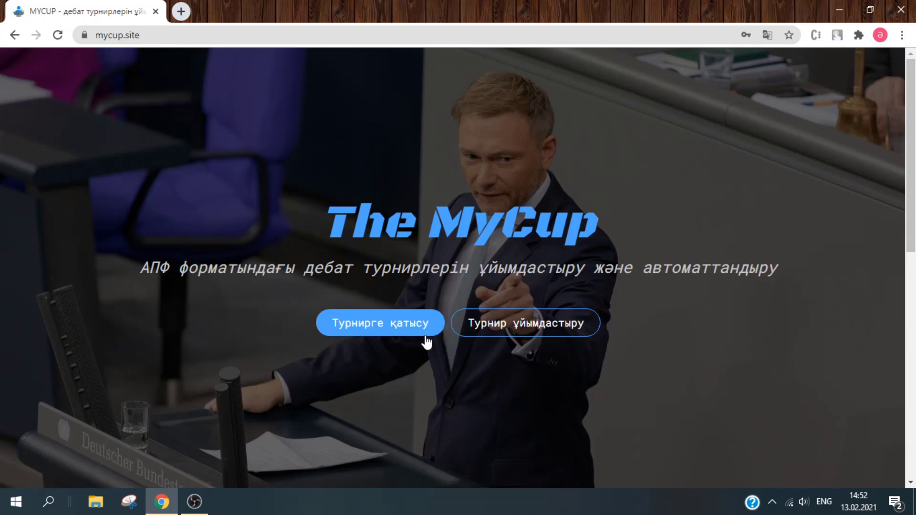
- Browse the organiser's tournament list and the Қосымша бағдарлама page, then open SDG CUP's news page
{"action": "left_click", "coordinate": [544, 325]}
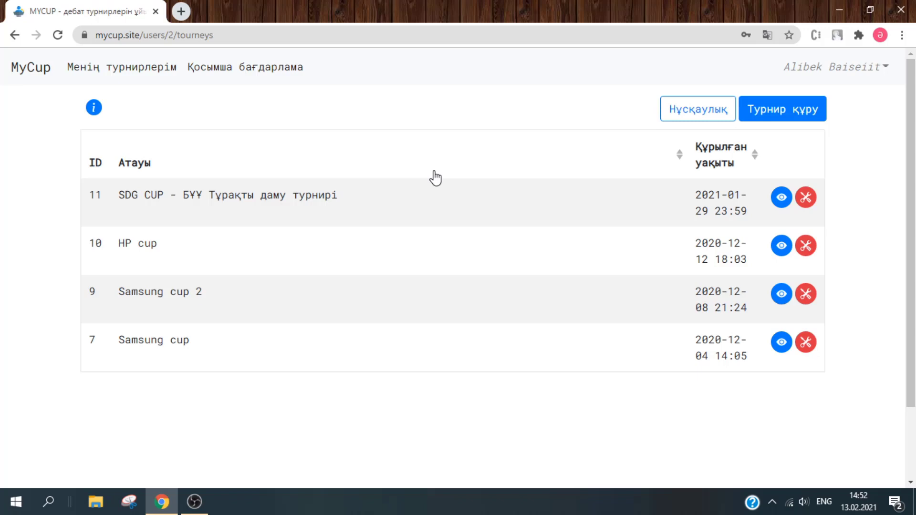
{"action": "left_click", "coordinate": [288, 76]}
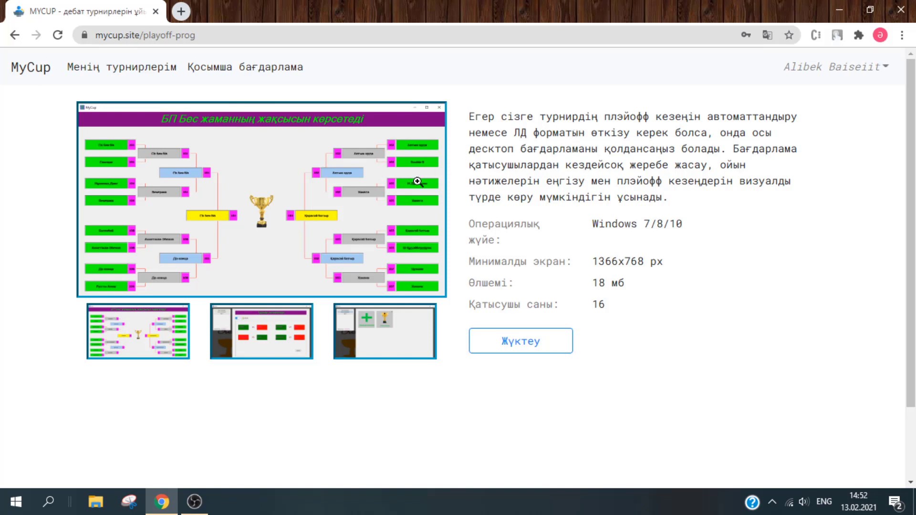
{"action": "left_click", "coordinate": [141, 67]}
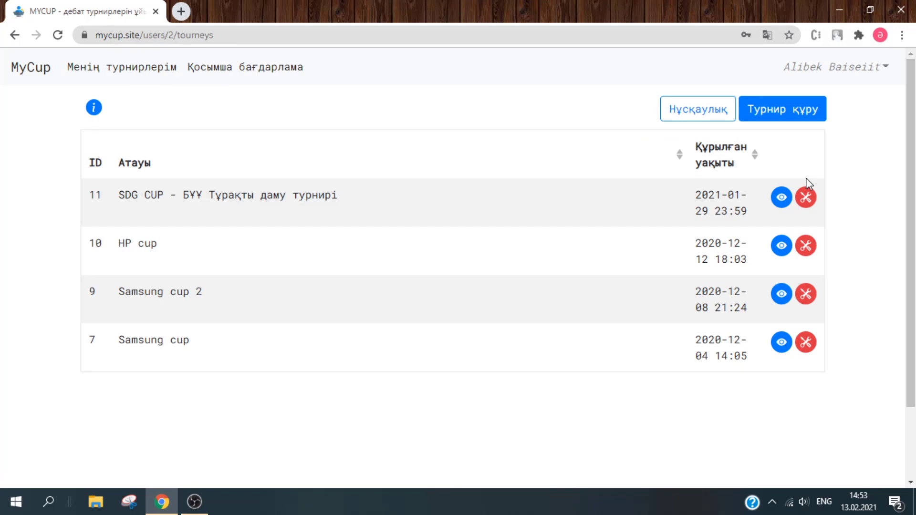
{"action": "left_click", "coordinate": [785, 199]}
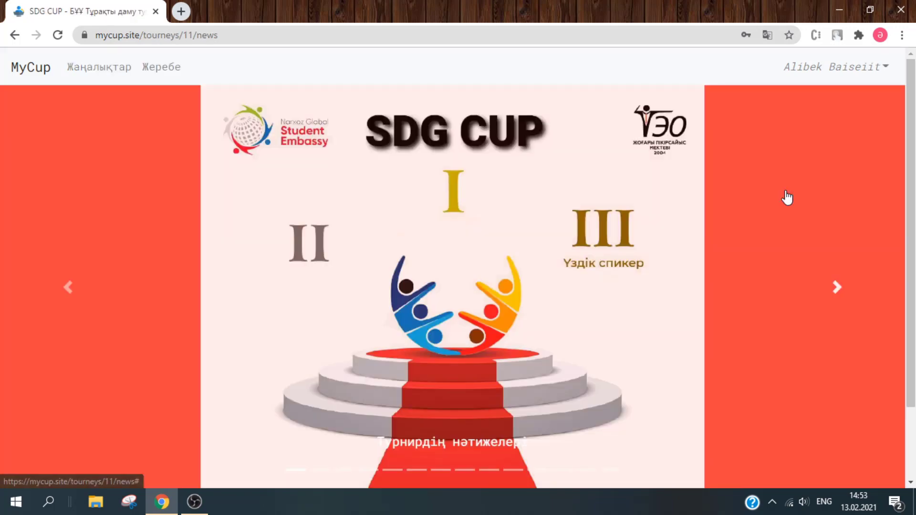
- Advance the SDG CUP news carousel and read the qualifying-round RESULTS article
{"action": "scroll", "coordinate": [788, 198], "scroll_direction": "down", "scroll_amount": 2}
{"action": "scroll", "coordinate": [915, 271], "scroll_direction": "up", "scroll_amount": 2}
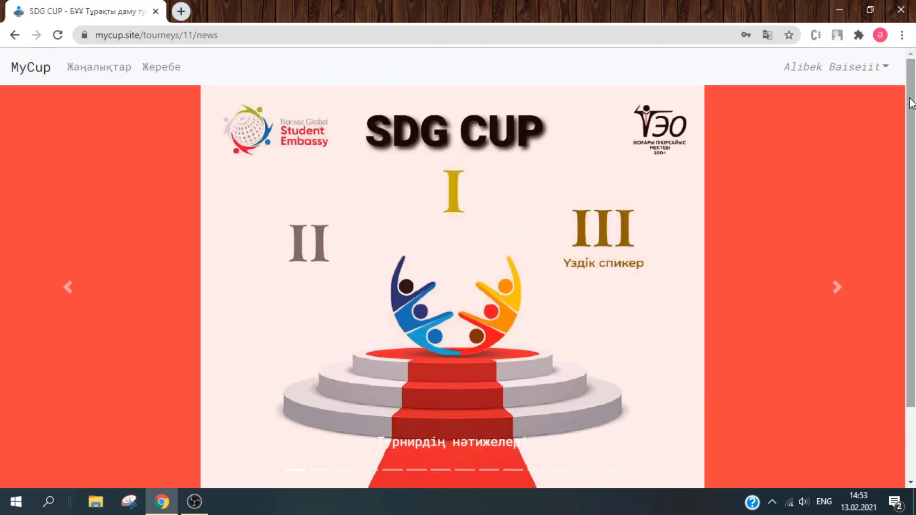
{"action": "left_click", "coordinate": [853, 226]}
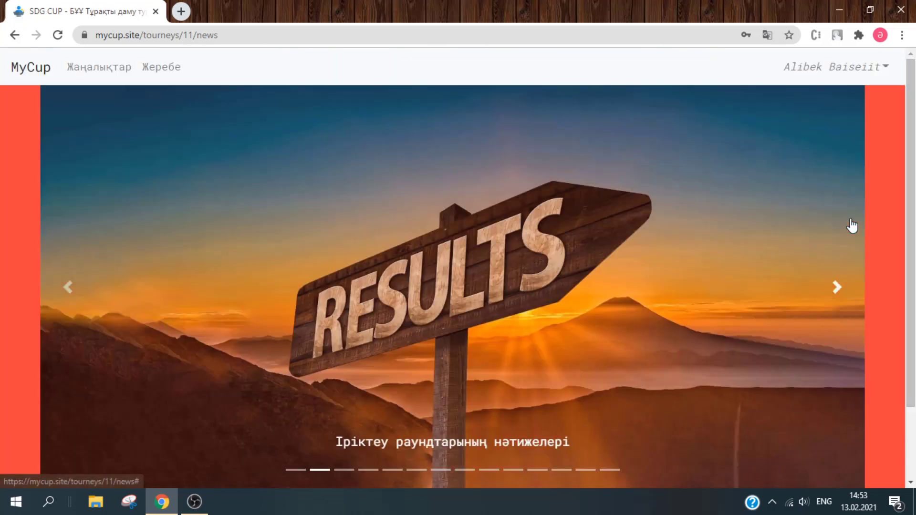
{"action": "left_click", "coordinate": [579, 245]}
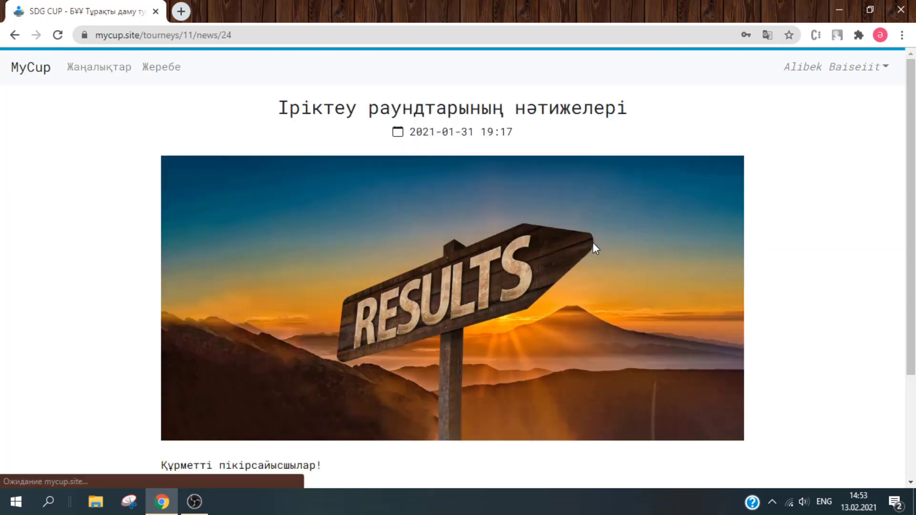
{"action": "left_click_drag", "start_coordinate": [911, 120], "coordinate": [913, 220]}
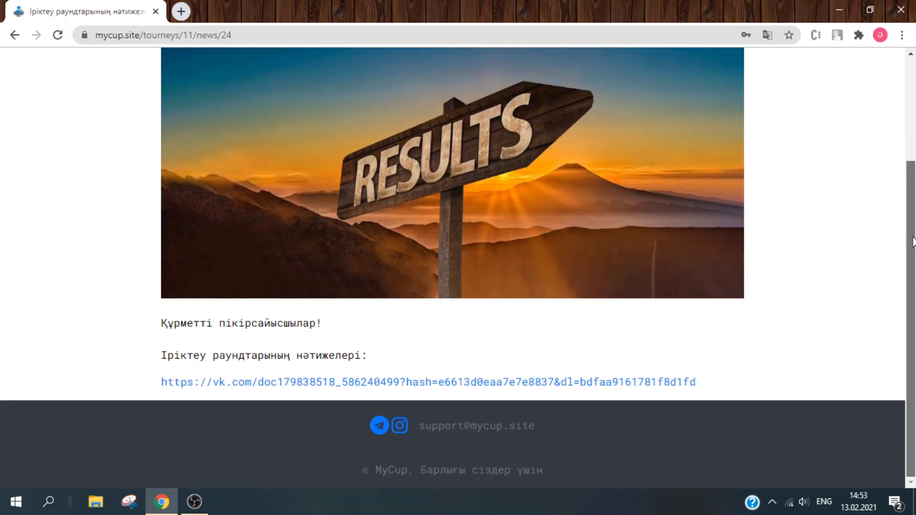
{"action": "left_click_drag", "start_coordinate": [913, 241], "coordinate": [913, 134]}
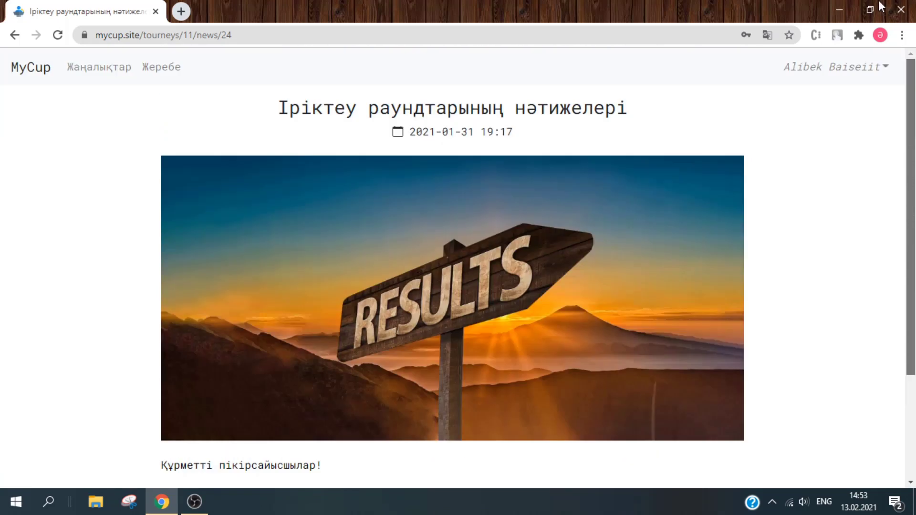
{"action": "left_click", "coordinate": [95, 77]}
- Flip through more carousel slides to the lunch break slide, then go to the Жеребе page
{"action": "left_click_drag", "start_coordinate": [912, 141], "coordinate": [913, 212]}
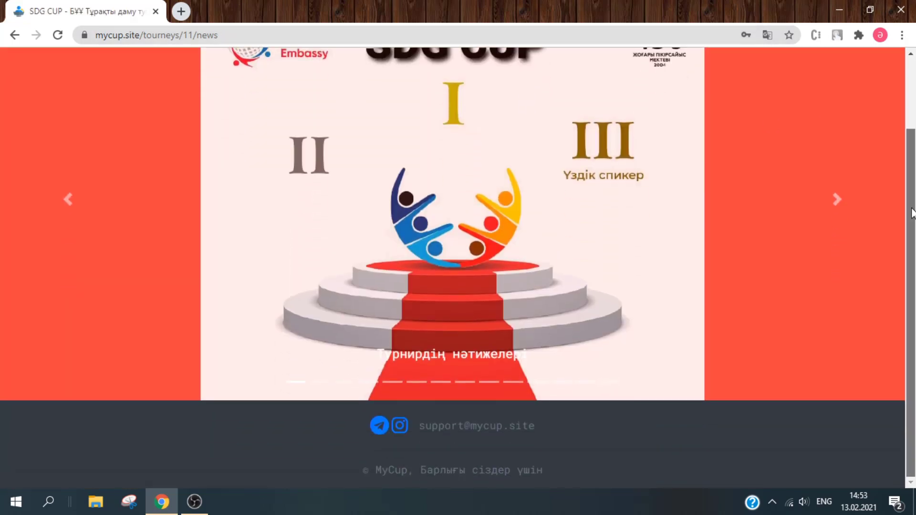
{"action": "scroll", "coordinate": [898, 98], "scroll_direction": "up", "scroll_amount": 2}
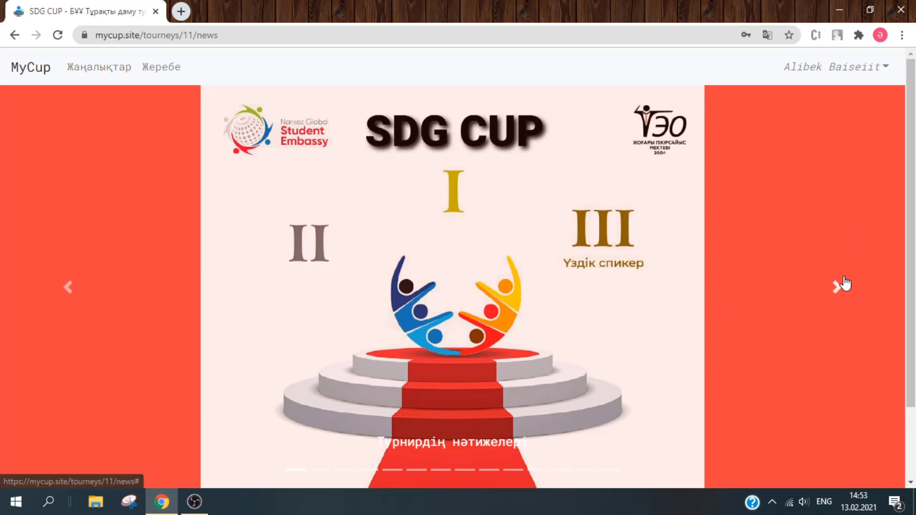
{"action": "left_click", "coordinate": [841, 283]}
{"action": "left_click", "coordinate": [842, 281]}
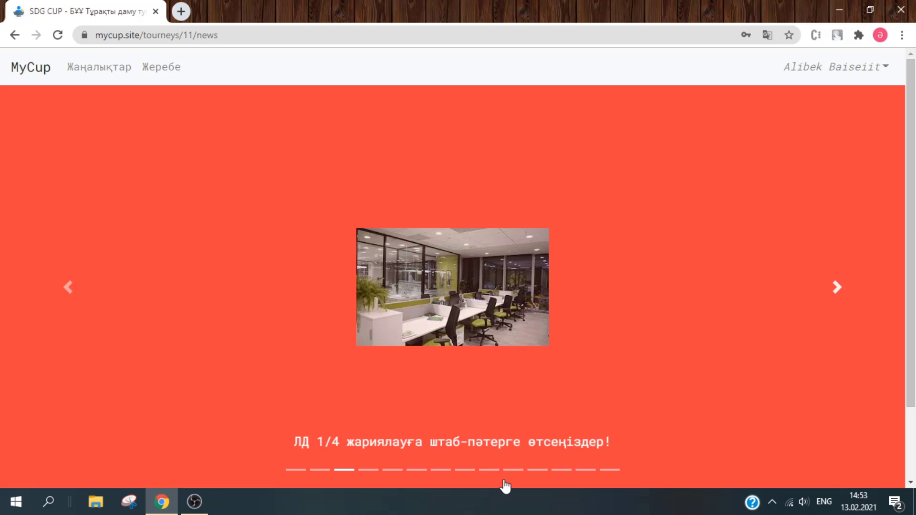
{"action": "left_click", "coordinate": [514, 472]}
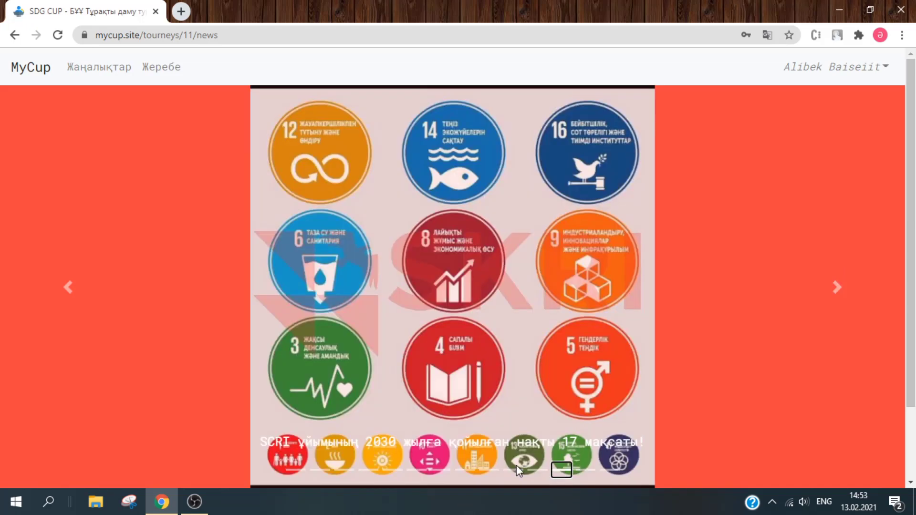
{"action": "left_click", "coordinate": [420, 471]}
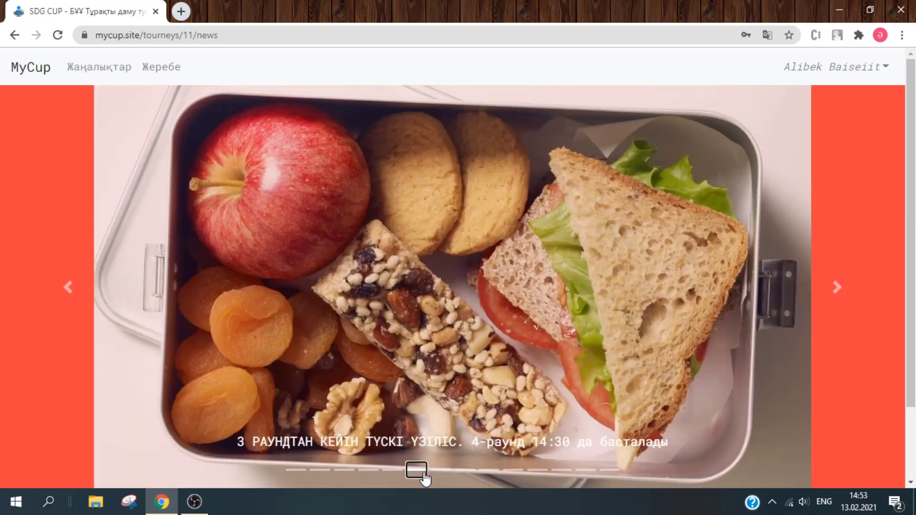
{"action": "left_click", "coordinate": [177, 68]}
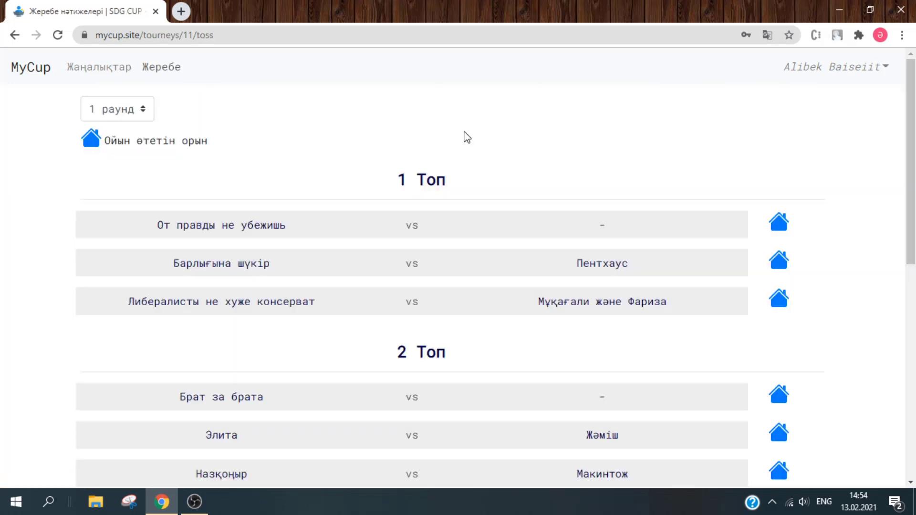
- Show the round 2 pairings and check the Пентхаус match's Google Meet room link
{"action": "mouse_move", "coordinate": [911, 126]}
{"action": "left_mouse_down"}
{"action": "mouse_move", "coordinate": [912, 348]}
{"action": "mouse_move", "coordinate": [911, 126]}
{"action": "left_mouse_up"}
{"action": "left_click", "coordinate": [129, 109]}
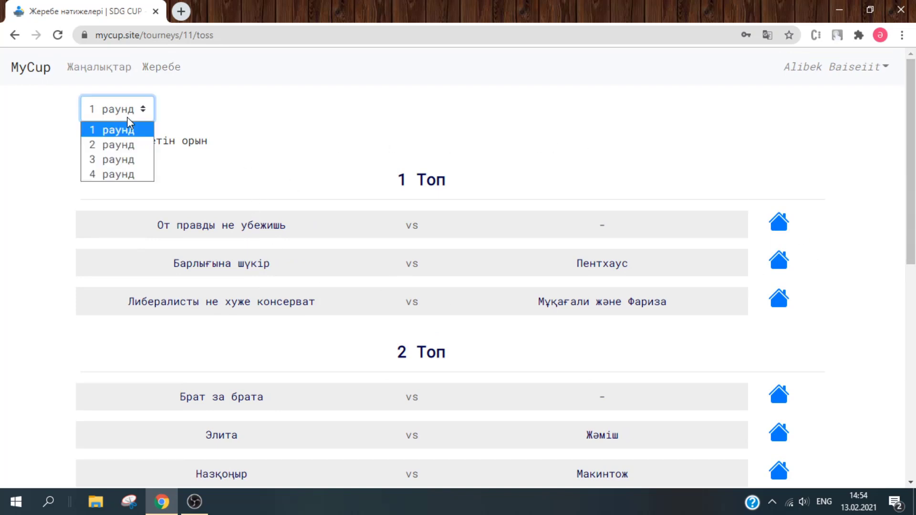
{"action": "left_click", "coordinate": [119, 145]}
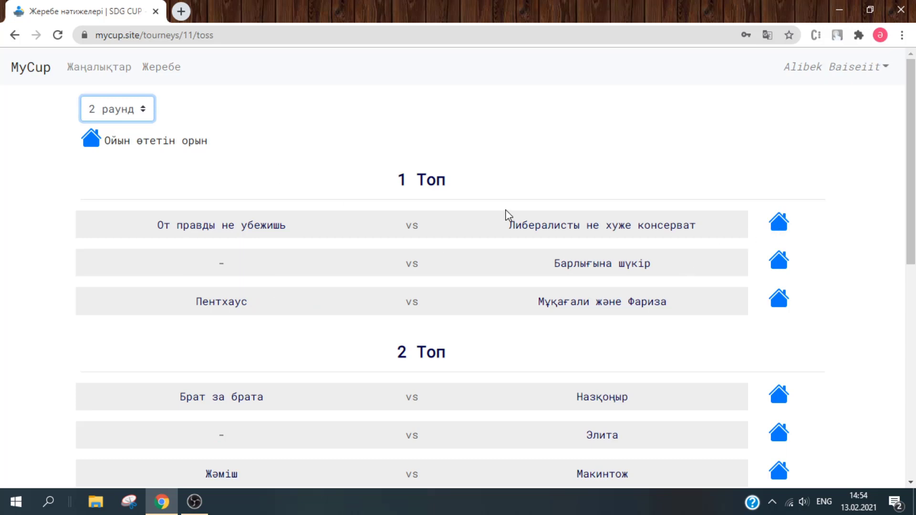
{"action": "left_click", "coordinate": [694, 267]}
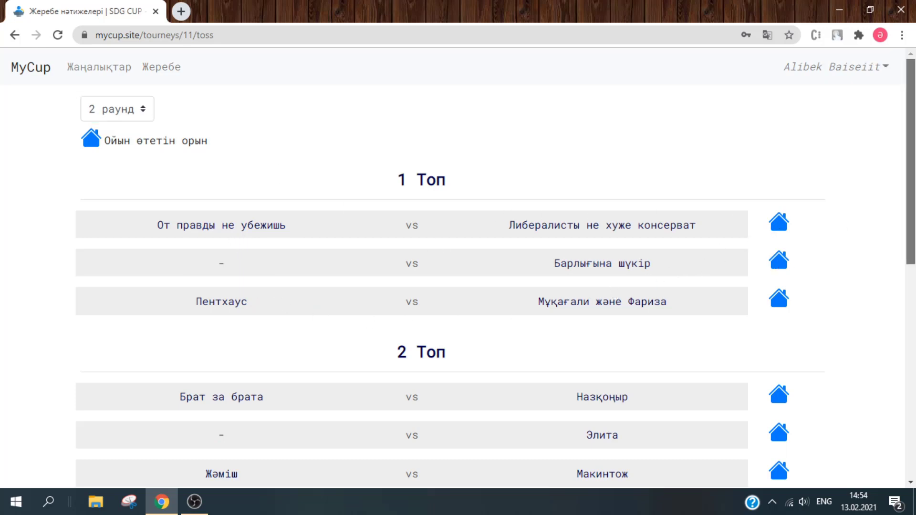
{"action": "scroll", "coordinate": [909, 191], "scroll_direction": "down", "scroll_amount": 1}
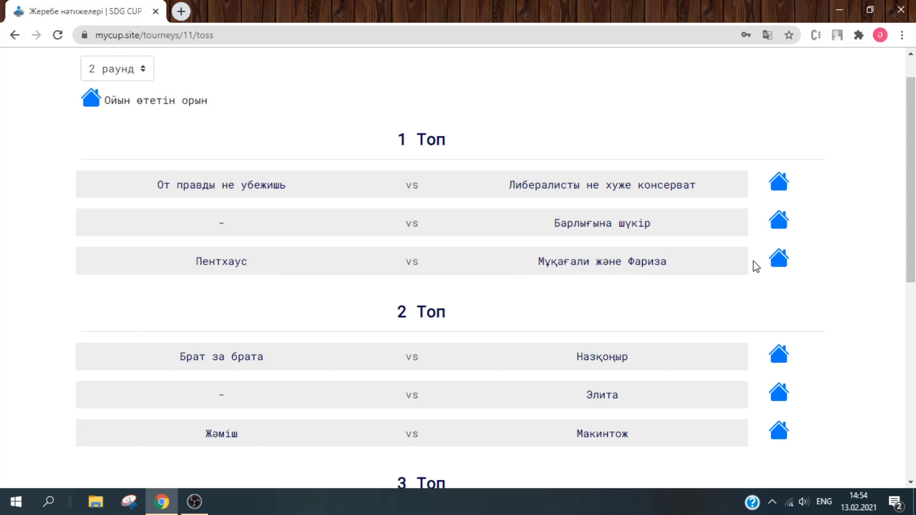
{"action": "left_click", "coordinate": [779, 260]}
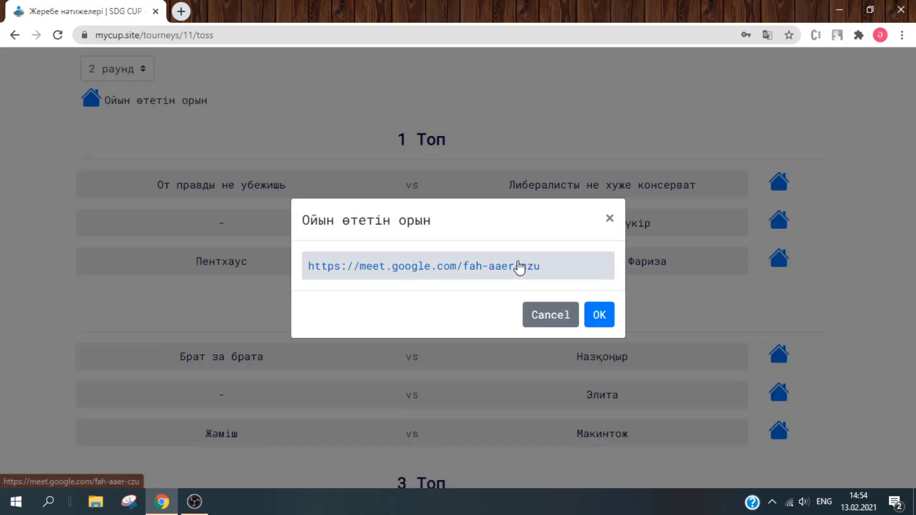
{"action": "left_click", "coordinate": [547, 314]}
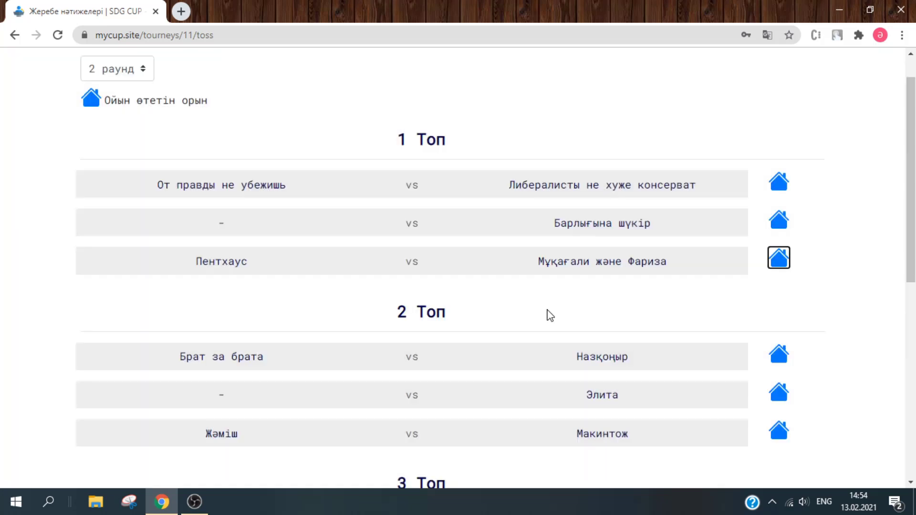
- Check the Элита match's Google Meet room link and close it without changes
{"action": "scroll", "coordinate": [573, 172], "scroll_direction": "down", "scroll_amount": 2}
{"action": "scroll", "coordinate": [443, 94], "scroll_direction": "up", "scroll_amount": 3}
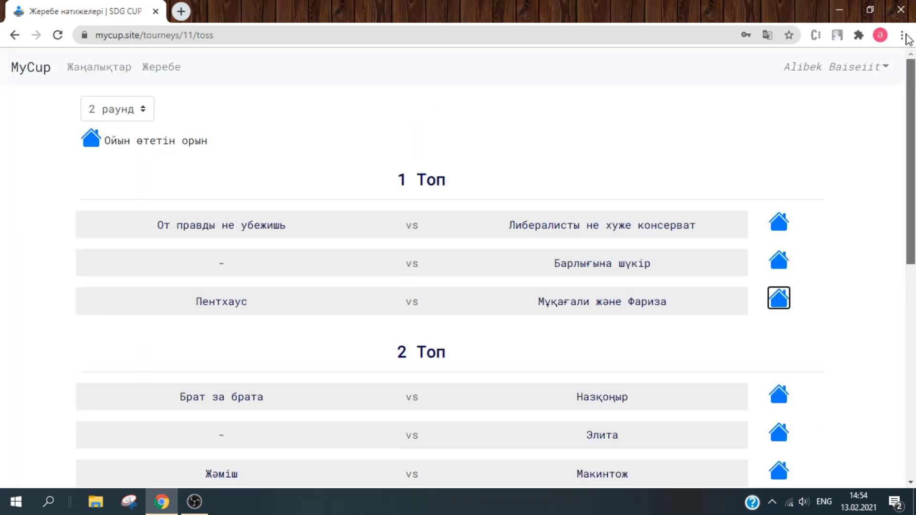
{"action": "left_click_drag", "start_coordinate": [911, 162], "coordinate": [912, 208]}
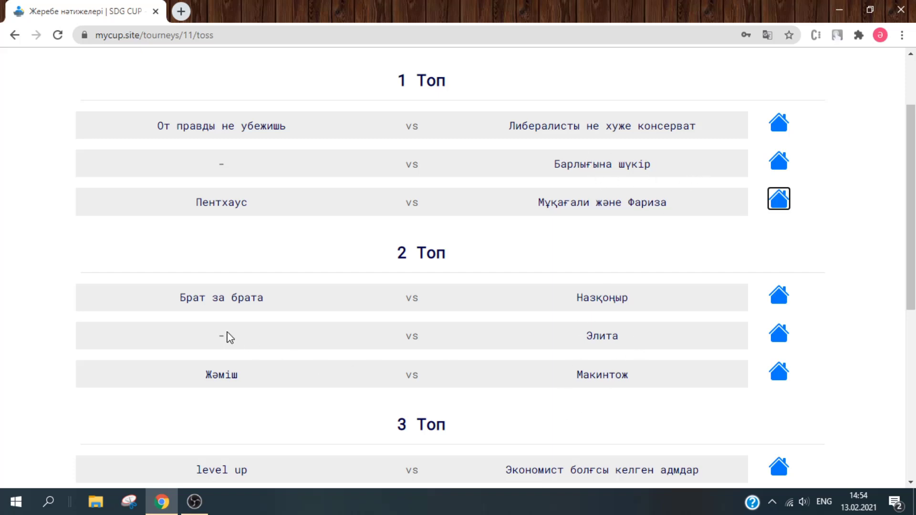
{"action": "left_click_drag", "start_coordinate": [913, 220], "coordinate": [892, 229]}
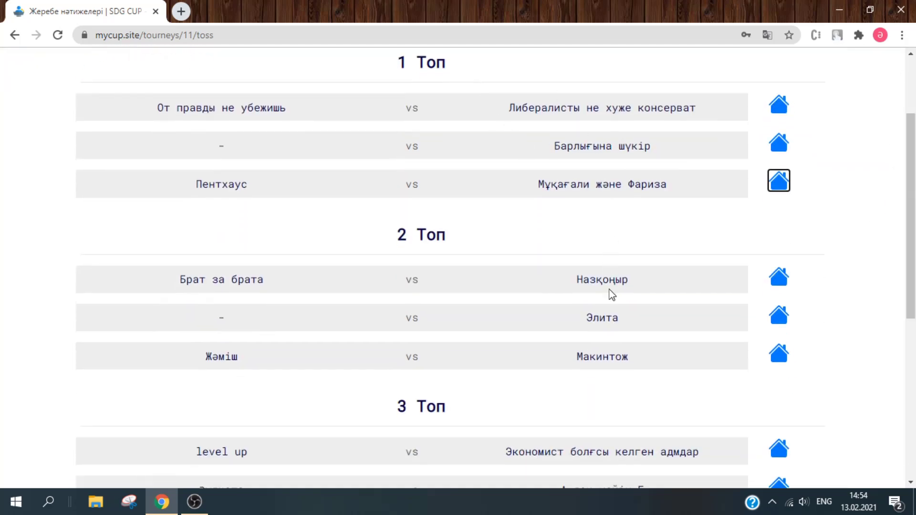
{"action": "left_click", "coordinate": [777, 315]}
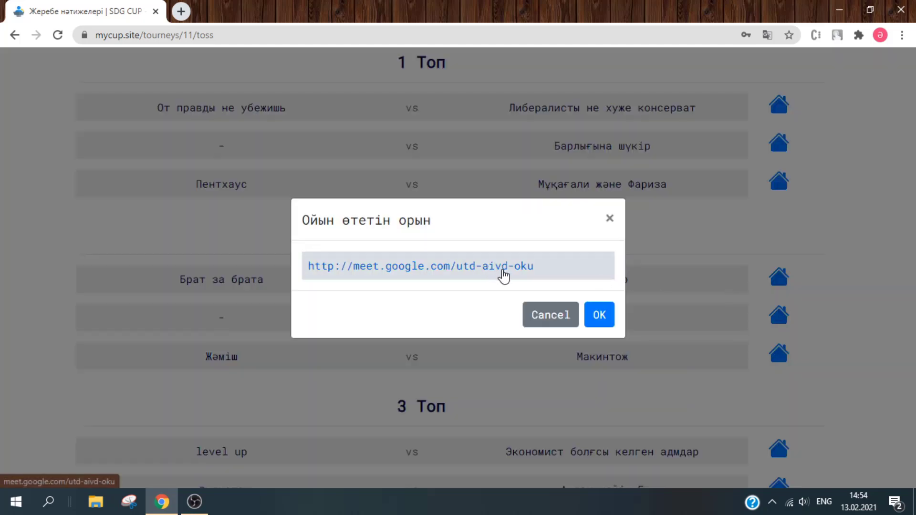
{"action": "left_click", "coordinate": [547, 310]}
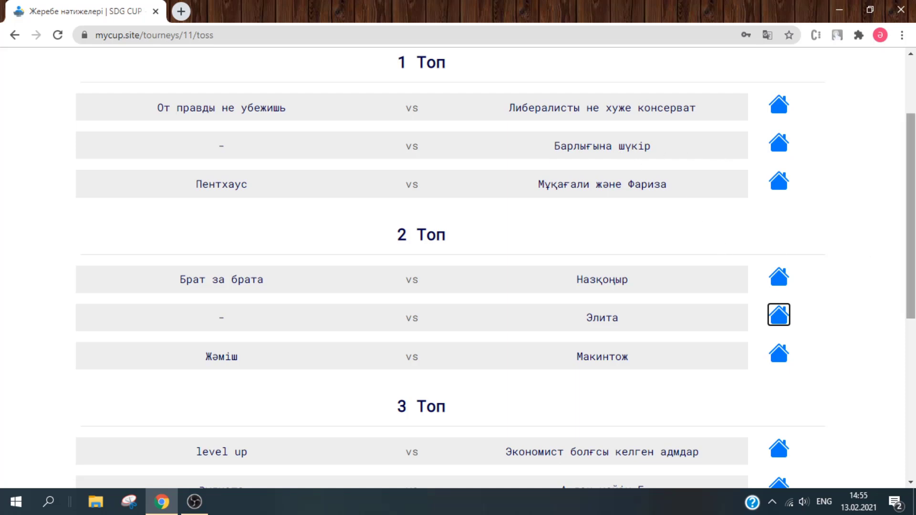
{"action": "scroll", "coordinate": [911, 215], "scroll_direction": "up", "scroll_amount": 3}
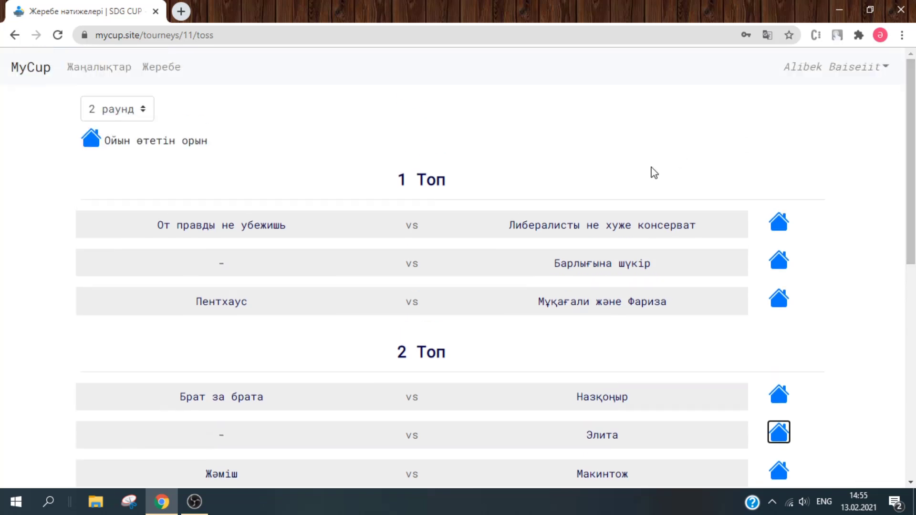
{"action": "left_click", "coordinate": [813, 73]}
- From Менің турнирлерім, open SDG CUP (ID 11) management and start a Жаңа жаңалық post
{"action": "left_click", "coordinate": [813, 98]}
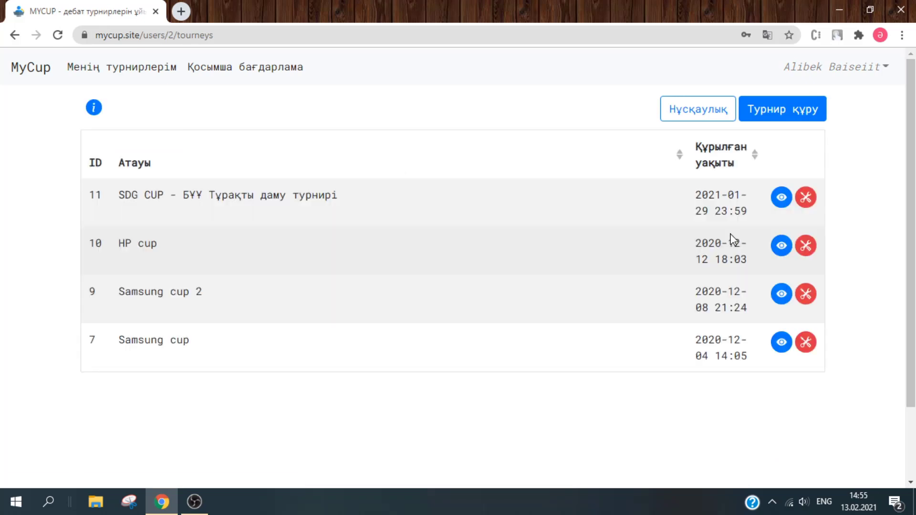
{"action": "left_click", "coordinate": [813, 202]}
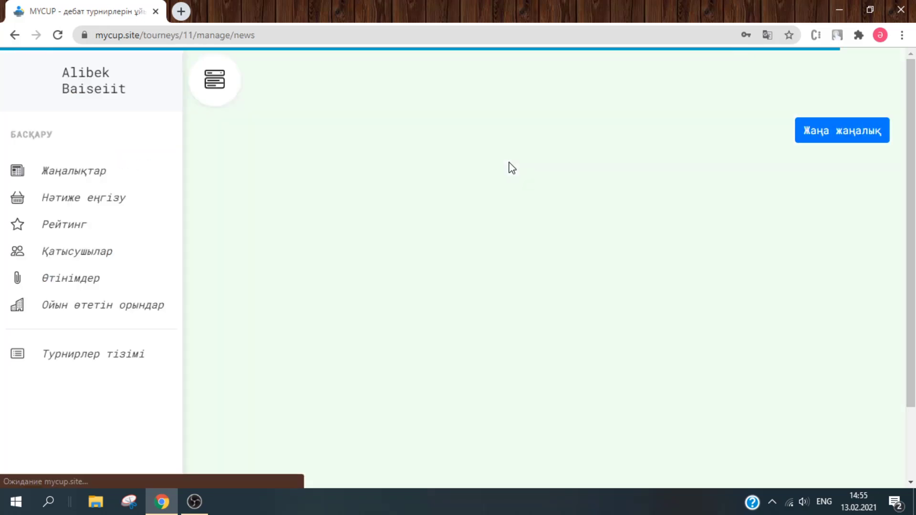
{"action": "left_click", "coordinate": [15, 35]}
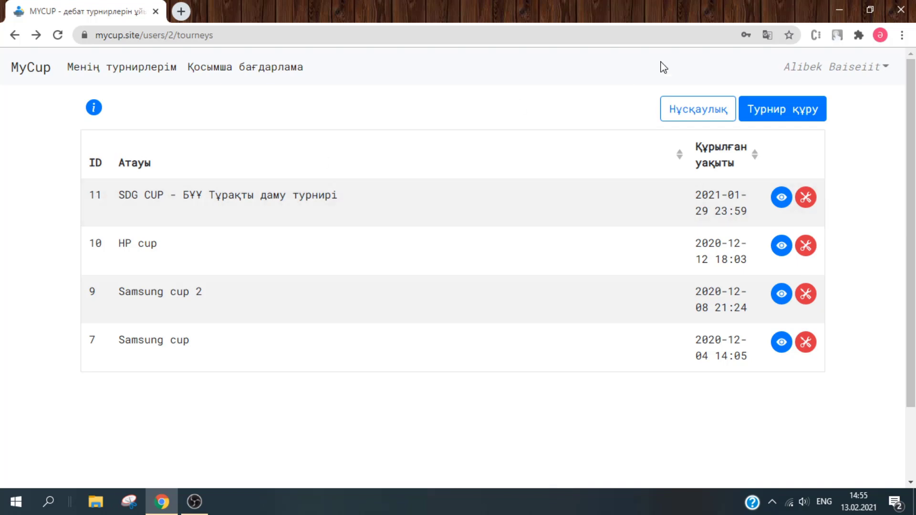
{"action": "left_click", "coordinate": [805, 198]}
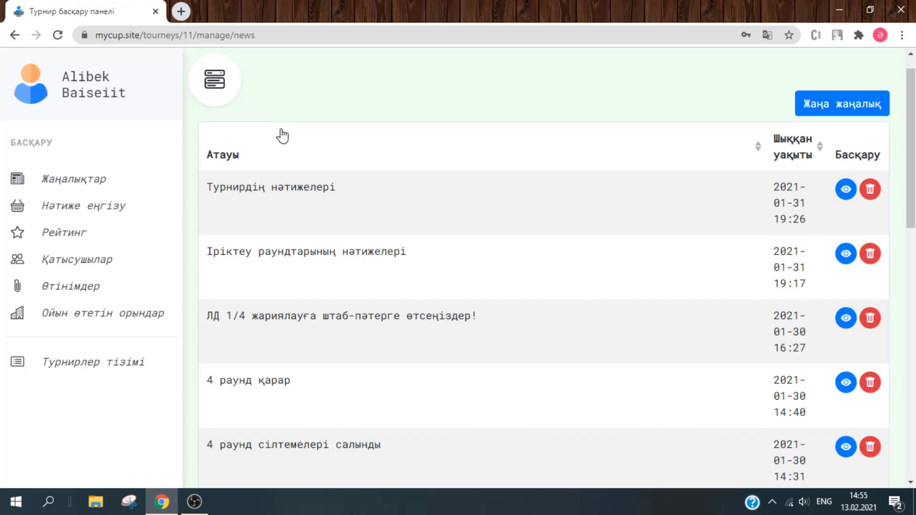
{"action": "scroll", "coordinate": [282, 136], "scroll_direction": "down", "scroll_amount": 3}
{"action": "scroll", "coordinate": [282, 135], "scroll_direction": "up", "scroll_amount": 4}
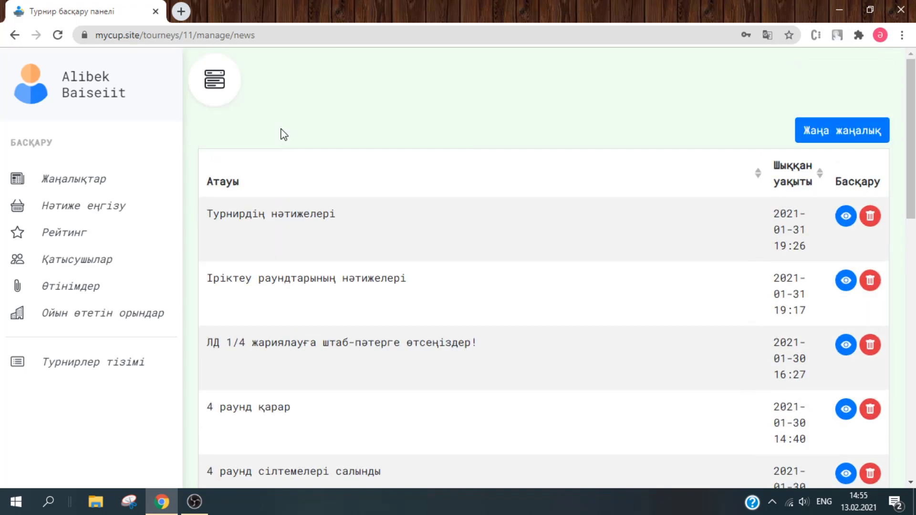
{"action": "left_click", "coordinate": [873, 126]}
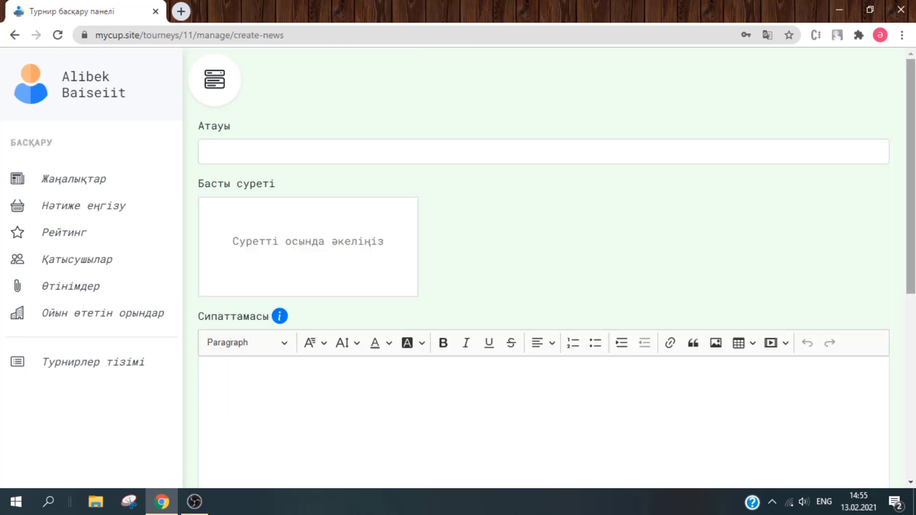
- View the SDG CUP rating table, then go back to the tournament list
{"action": "mouse_move", "coordinate": [911, 120]}
{"action": "left_mouse_down"}
{"action": "mouse_move", "coordinate": [910, 305]}
{"action": "mouse_move", "coordinate": [909, 135]}
{"action": "left_mouse_up"}
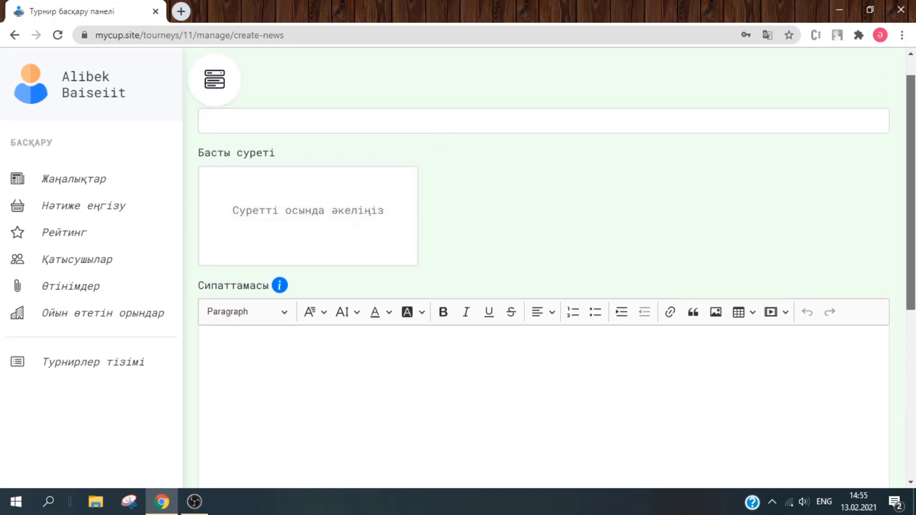
{"action": "scroll", "coordinate": [852, 256], "scroll_direction": "down", "scroll_amount": 5}
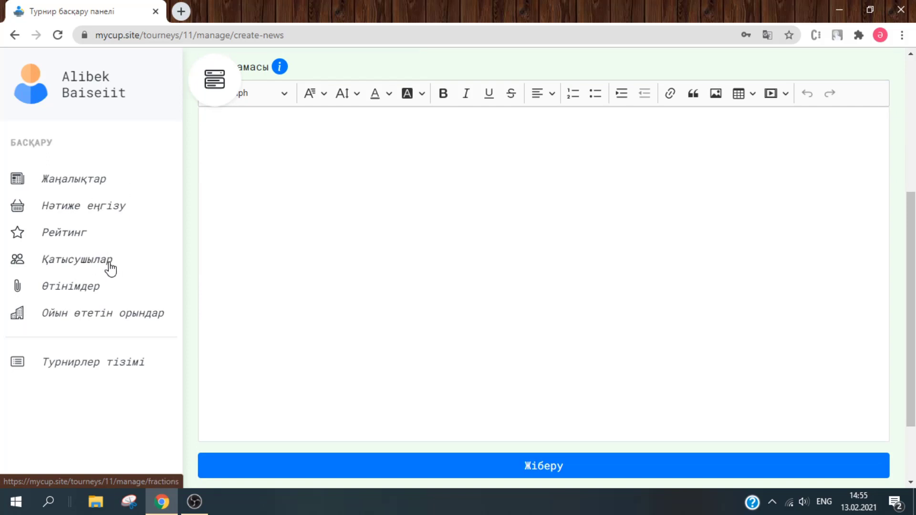
{"action": "left_click", "coordinate": [79, 245]}
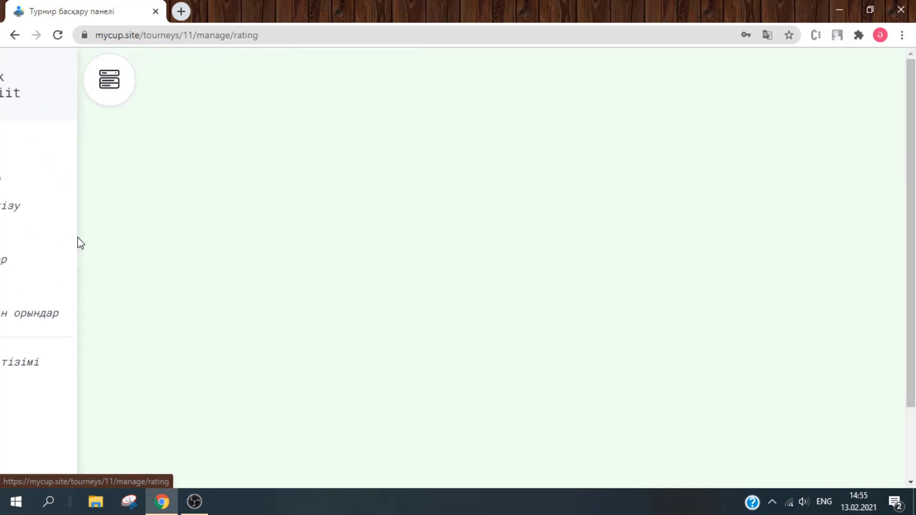
{"action": "left_click", "coordinate": [12, 40]}
{"action": "left_click", "coordinate": [11, 42]}
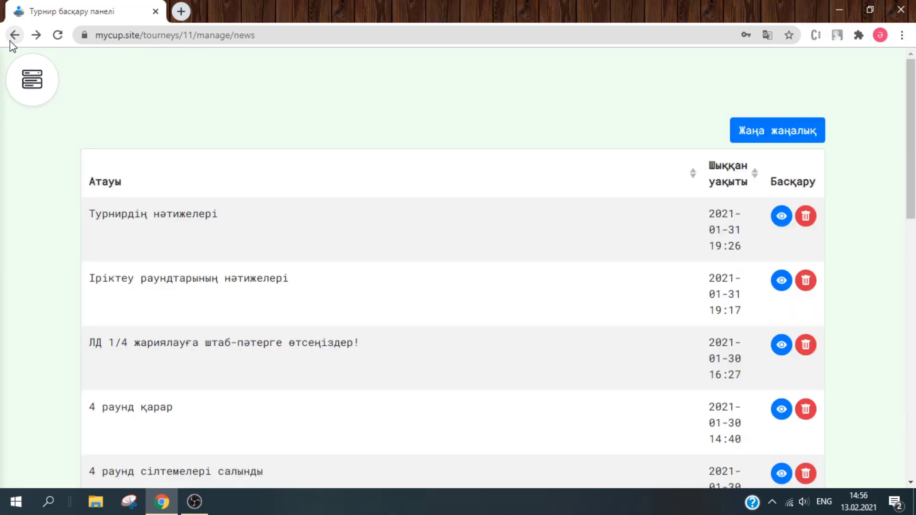
{"action": "left_click", "coordinate": [13, 38]}
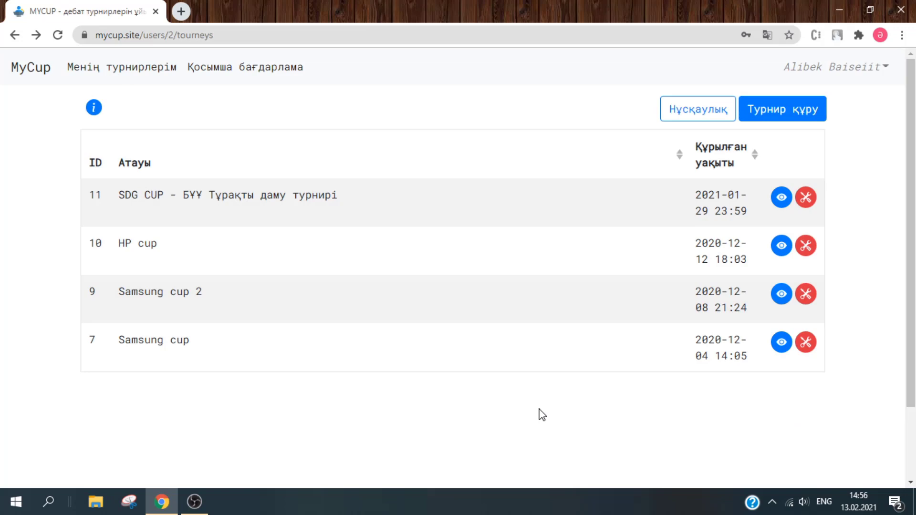
- Sign out with Шығу from the account menu and go to Басты бет
{"action": "left_click", "coordinate": [827, 76]}
{"action": "left_click", "coordinate": [806, 94]}
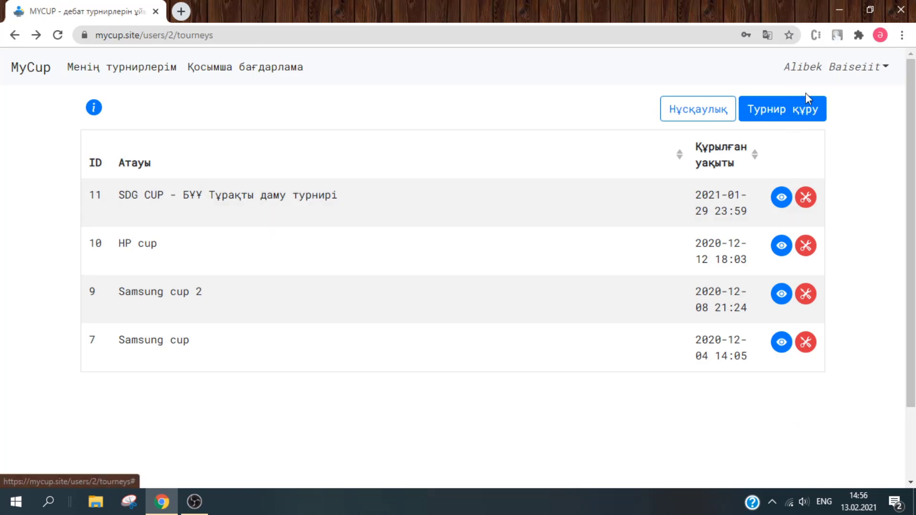
{"action": "left_click", "coordinate": [452, 359]}
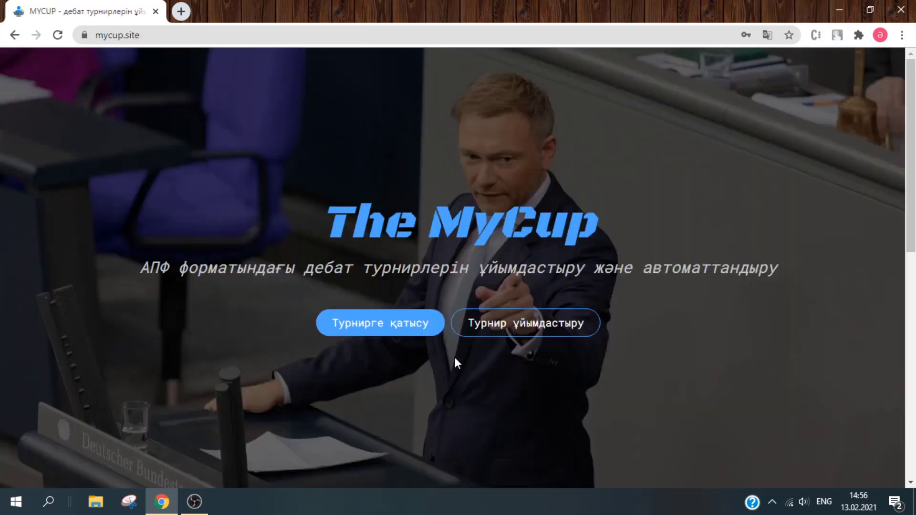
- Join tournament 11 as a participant, view the Жеребе pairings, and dismiss Жобаны қолдау
{"action": "left_click", "coordinate": [395, 330]}
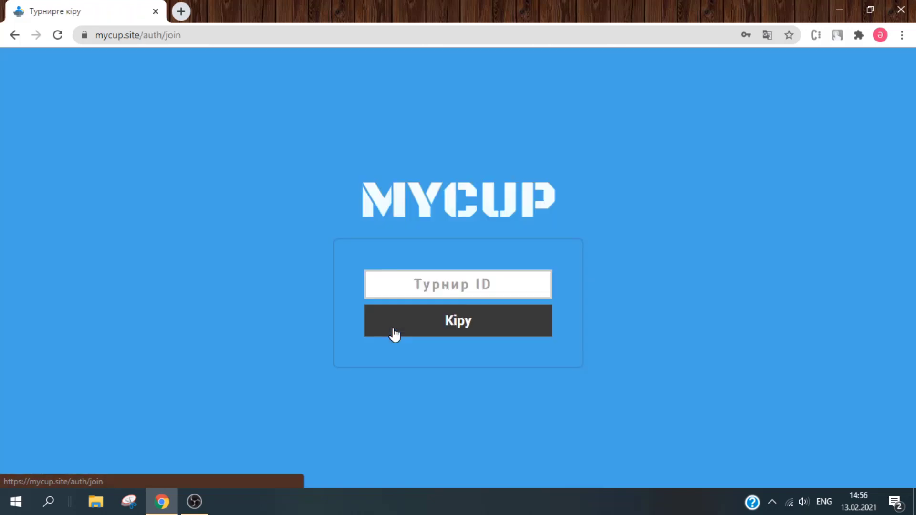
{"action": "left_click", "coordinate": [496, 285]}
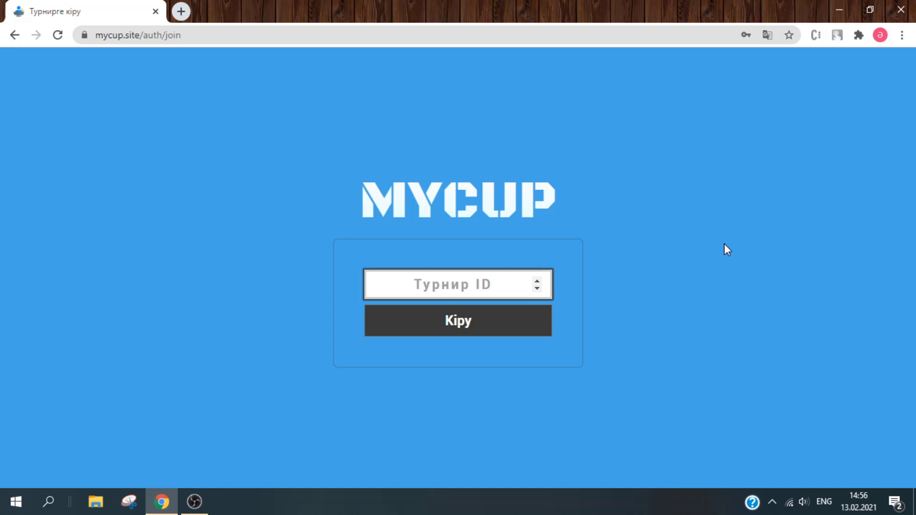
{"action": "type", "text": "11"}
{"action": "key", "text": "Return"}
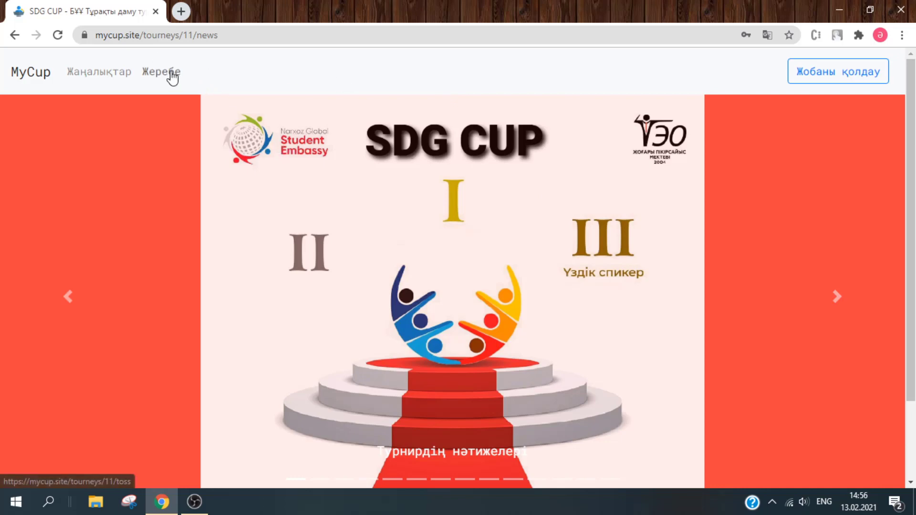
{"action": "left_click", "coordinate": [171, 73]}
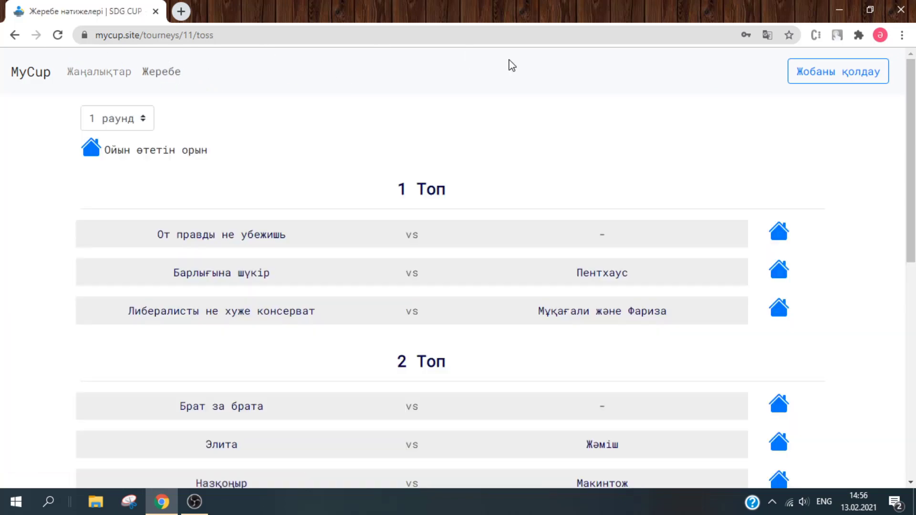
{"action": "left_click", "coordinate": [839, 80]}
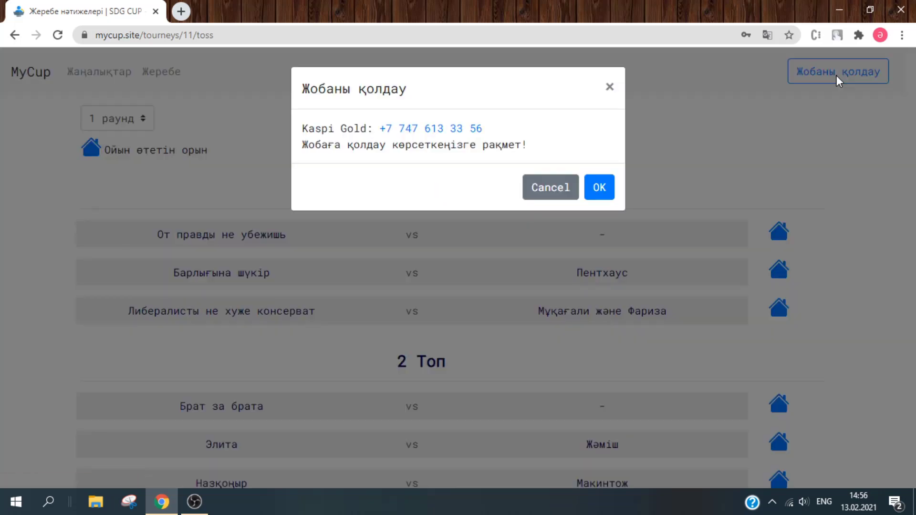
{"action": "left_click", "coordinate": [535, 186]}
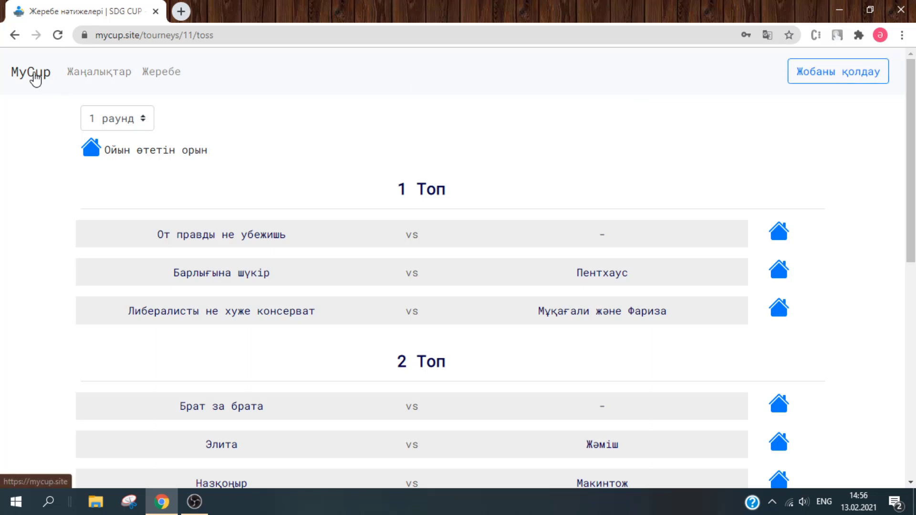
- Register a new organiser account with a name, e-mail address and password
{"action": "left_click", "coordinate": [33, 77]}
{"action": "left_click", "coordinate": [568, 330]}
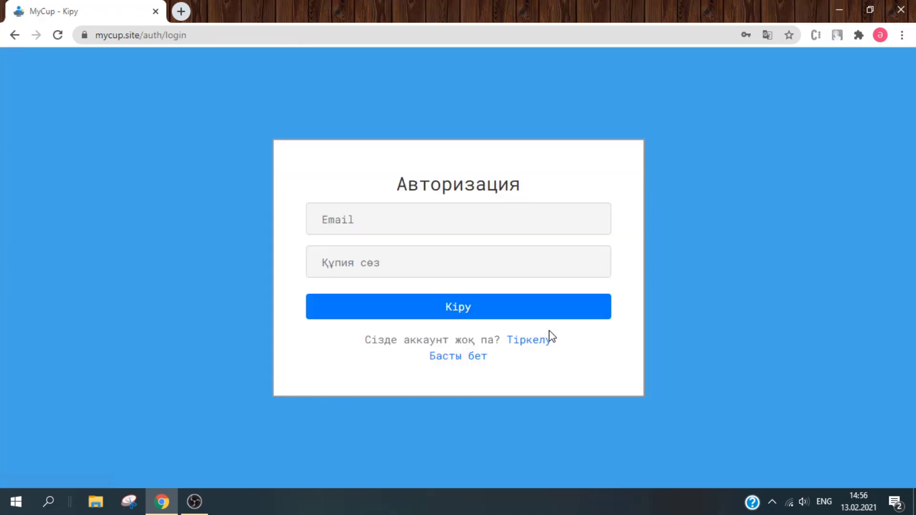
{"action": "left_click", "coordinate": [543, 343]}
{"action": "left_click", "coordinate": [469, 172]}
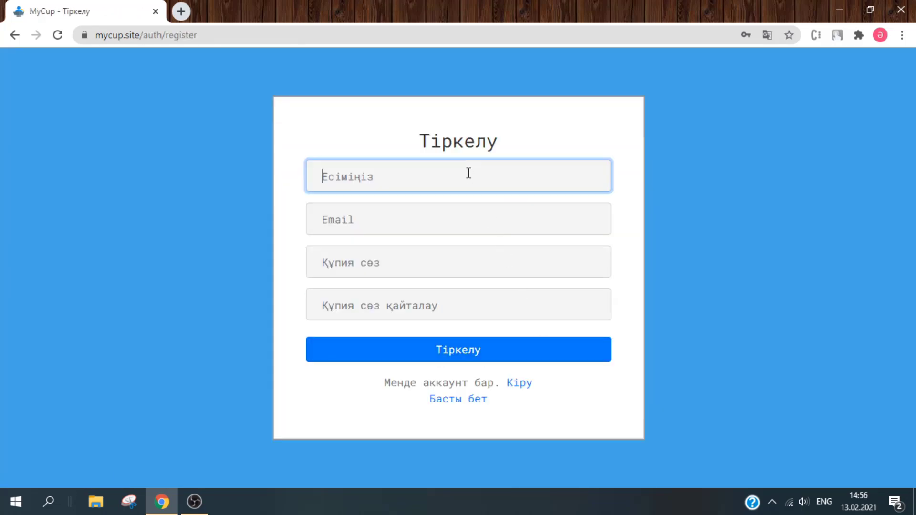
{"action": "left_click", "coordinate": [641, 183]}
{"action": "left_click", "coordinate": [596, 176]}
{"action": "type", "text": "Alibek"}
{"action": "key", "text": "Tab"}
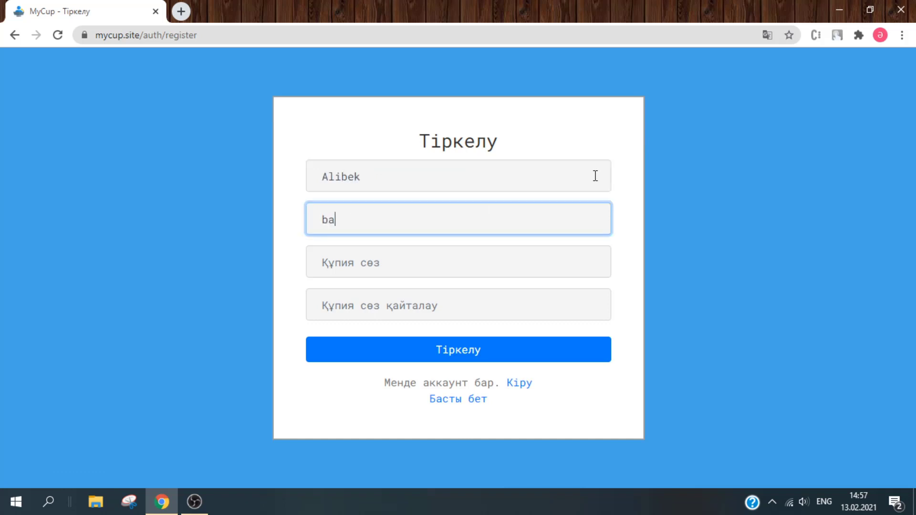
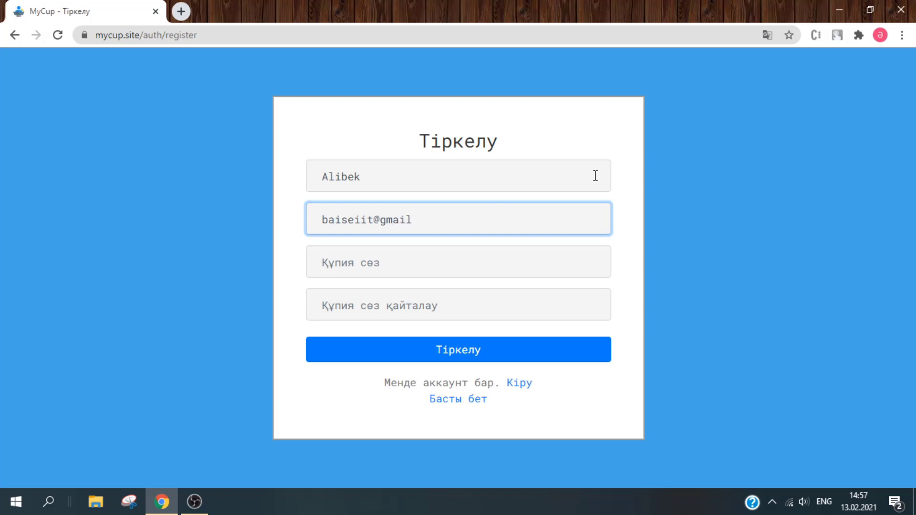
{"action": "key", "text": "ctrl+a"}
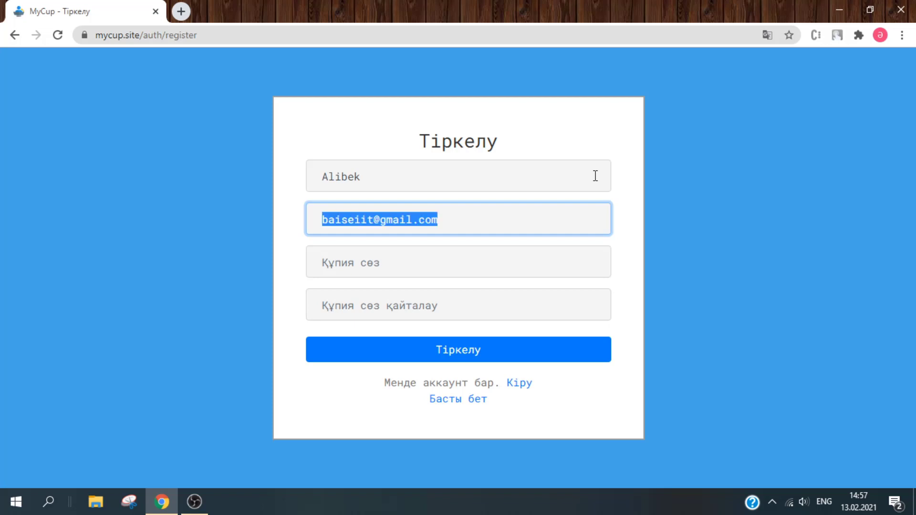
{"action": "key", "text": "Tab"}
{"action": "type", "text": "•"}
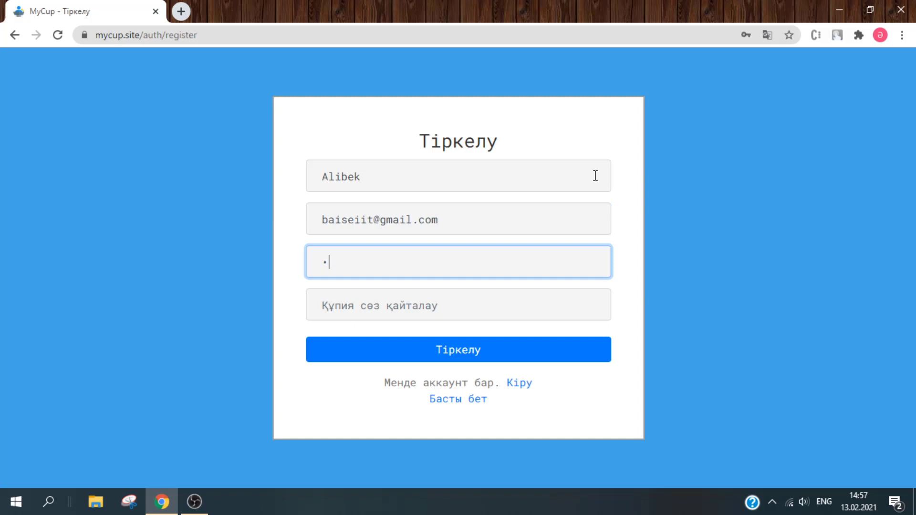
{"action": "type", "text": "••••••••"}
{"action": "key", "text": "Tab"}
{"action": "type", "text": "••"}
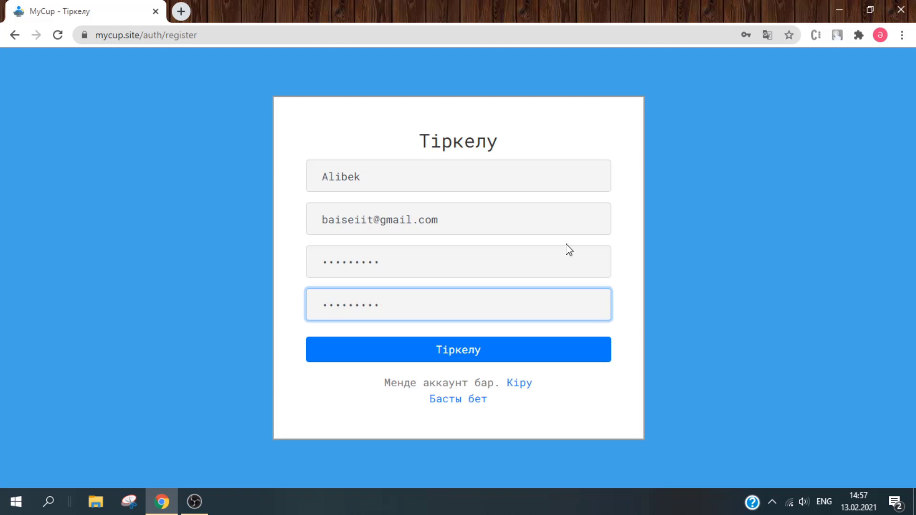
{"action": "left_click", "coordinate": [518, 361]}
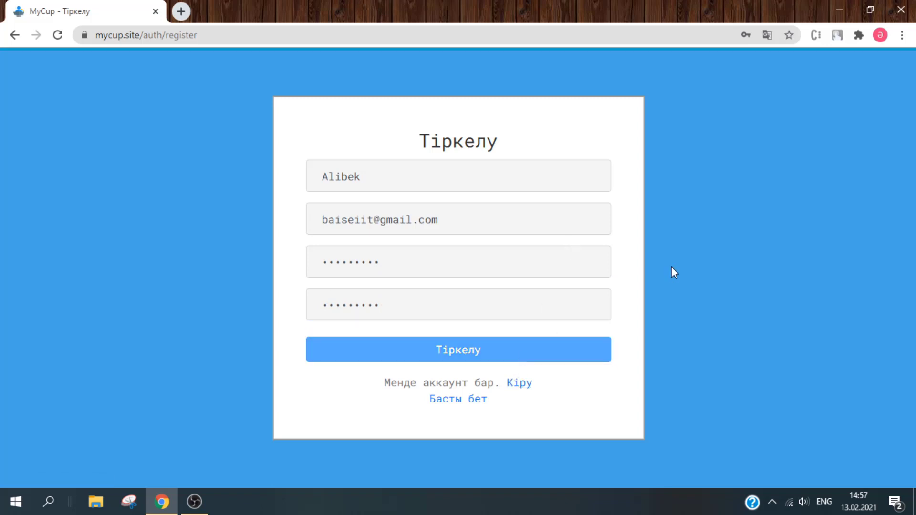
- Sign in with the new account's e-mail address and password
{"action": "left_click", "coordinate": [551, 219]}
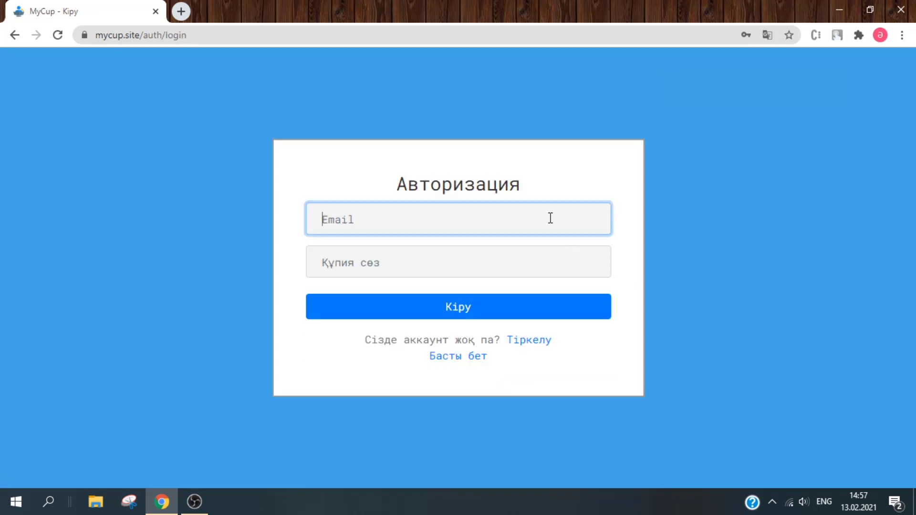
{"action": "key", "text": "Tab"}
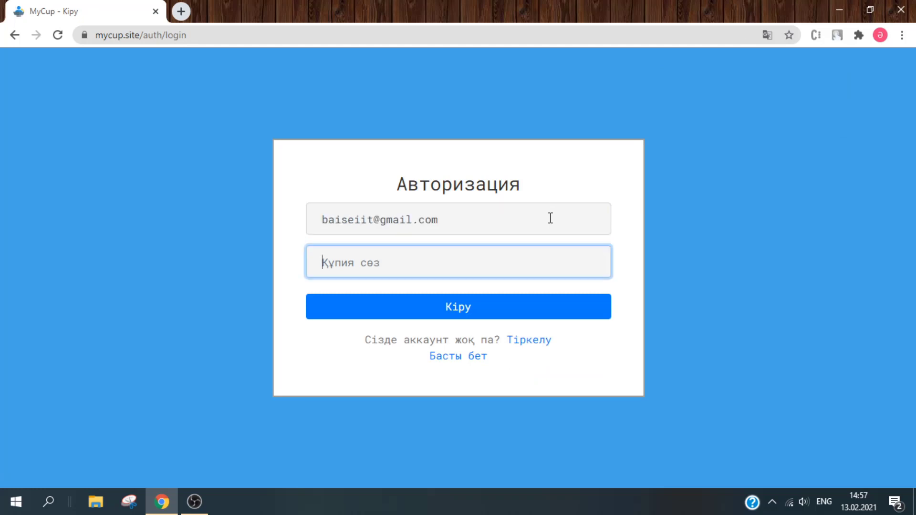
{"action": "type", "text": "•••••••••"}
{"action": "key", "text": "Return"}
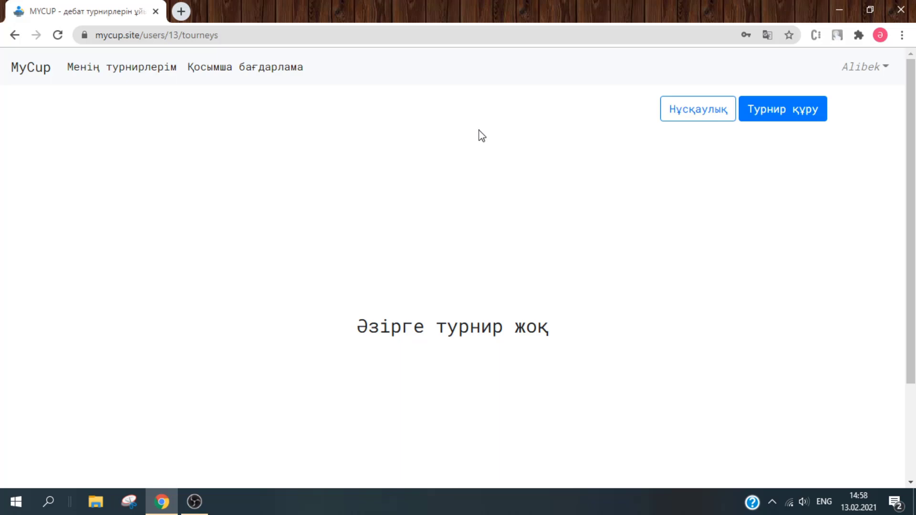
- Create a tournament named MyCup with 6 factions per group
{"action": "left_click", "coordinate": [807, 127]}
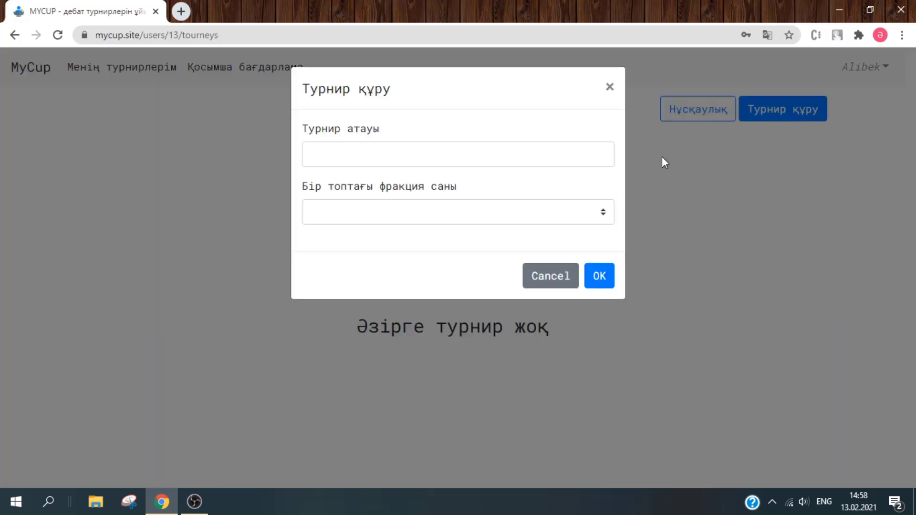
{"action": "left_click", "coordinate": [490, 163]}
{"action": "type", "text": "Myc"}
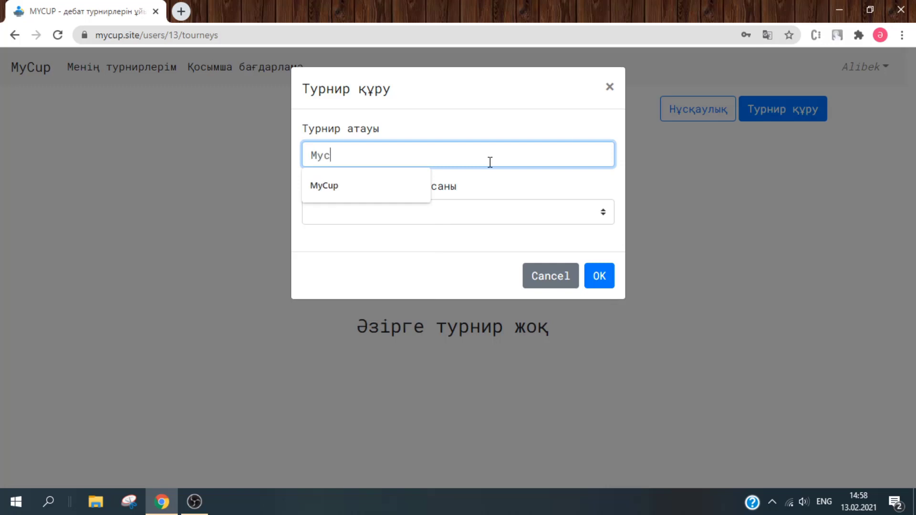
{"action": "key", "text": "Down"}
{"action": "key", "text": "Return"}
{"action": "key", "text": "Tab"}
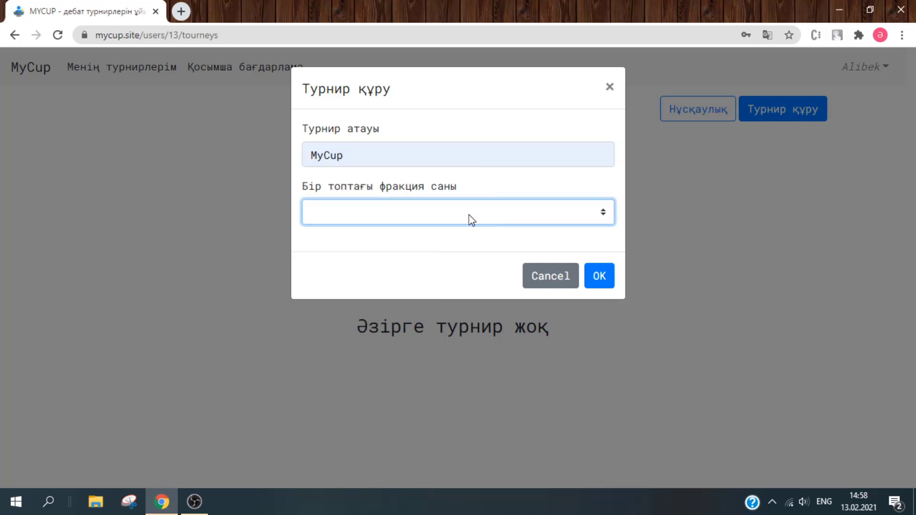
{"action": "left_click", "coordinate": [471, 220]}
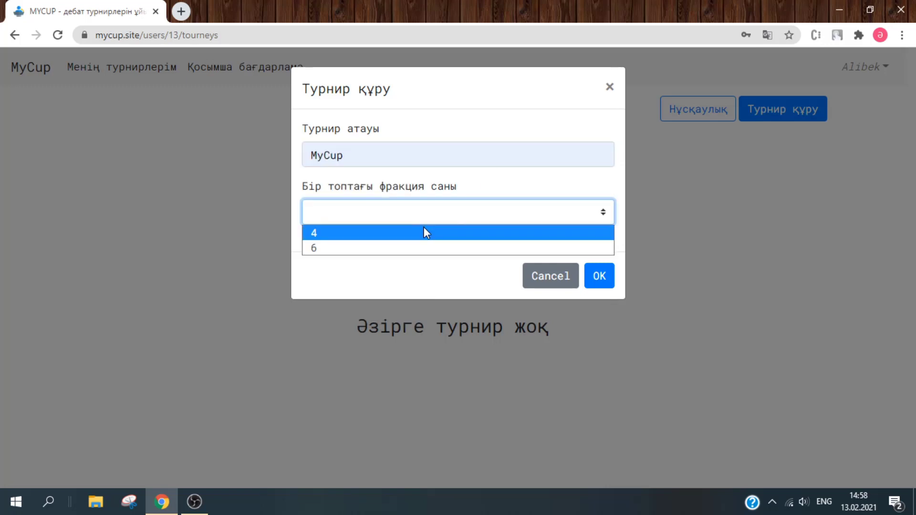
{"action": "left_click", "coordinate": [403, 246]}
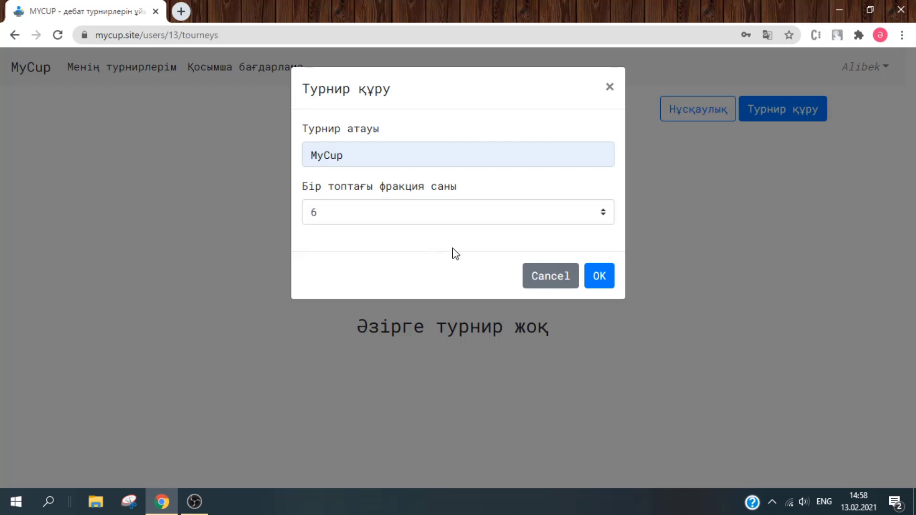
{"action": "left_click", "coordinate": [612, 273]}
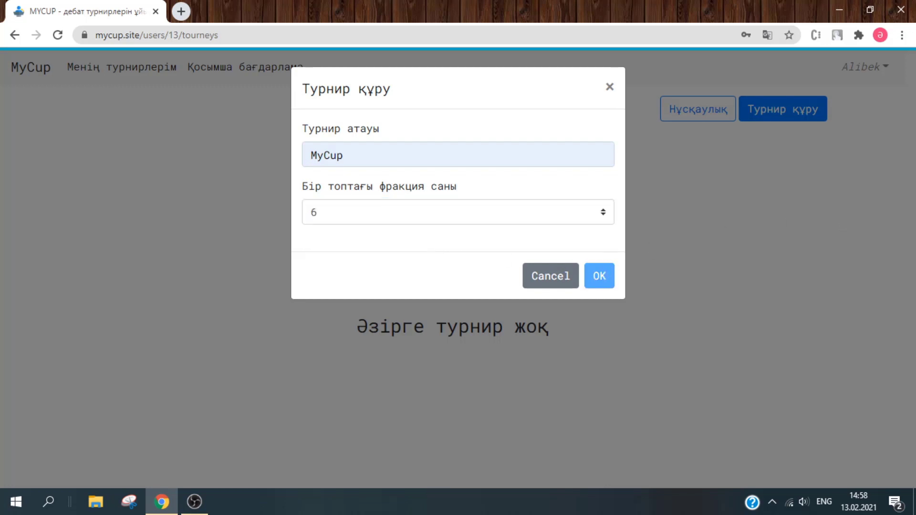
{"action": "left_click", "coordinate": [599, 276]}
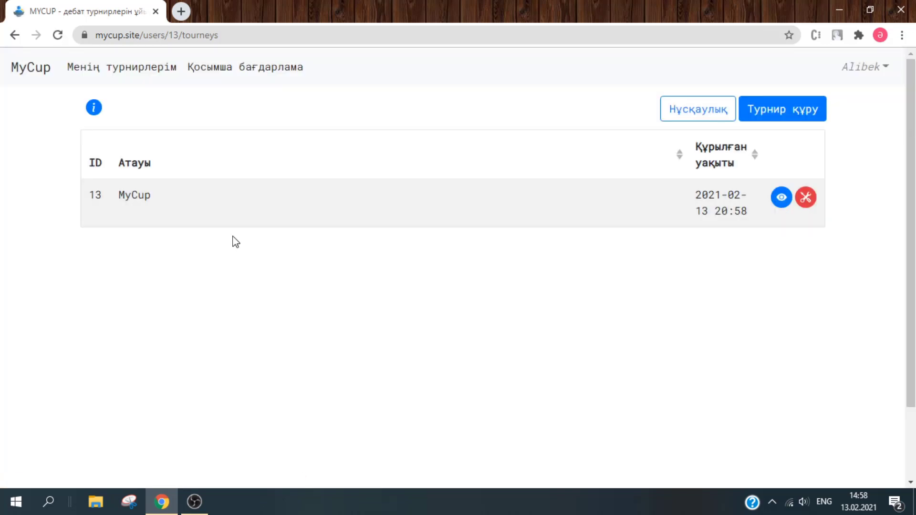
- Open the new MyCup tournament's news page and return to the tournament list
{"action": "left_click_drag", "start_coordinate": [117, 205], "coordinate": [86, 197]}
{"action": "left_click", "coordinate": [781, 198]}
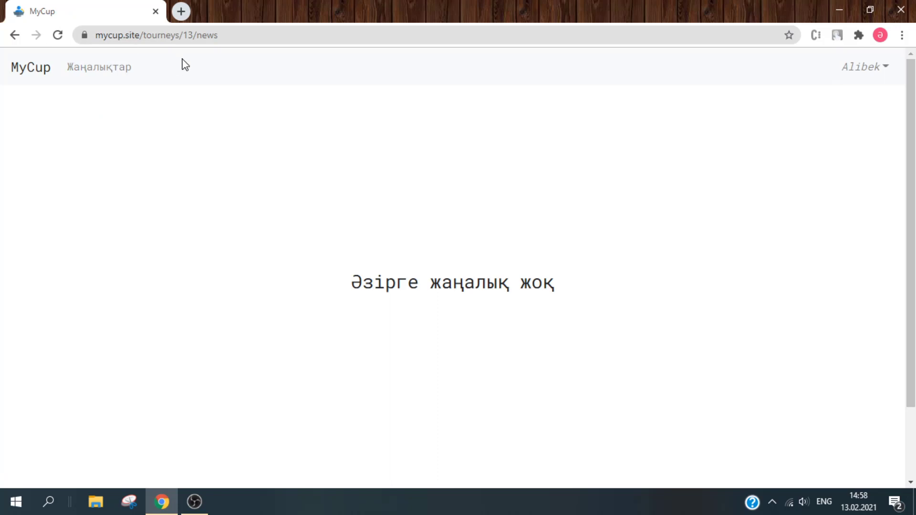
{"action": "left_click", "coordinate": [17, 36]}
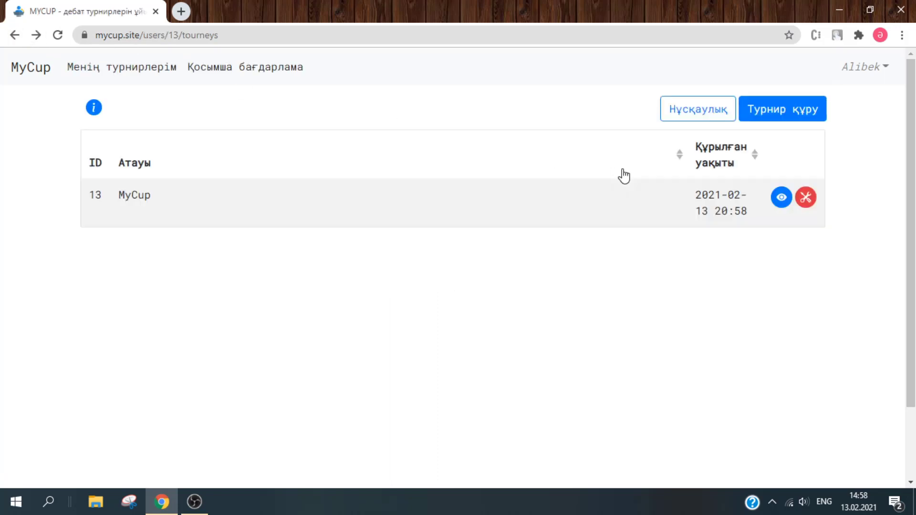
- Start a new tournament news item titled 'Турнирге қош келдіңіз'
{"action": "left_click", "coordinate": [806, 206]}
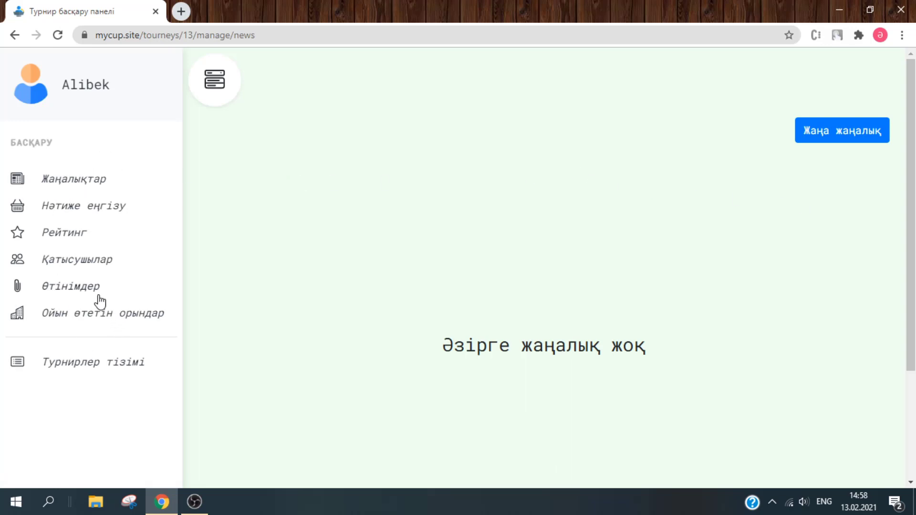
{"action": "left_click", "coordinate": [804, 136]}
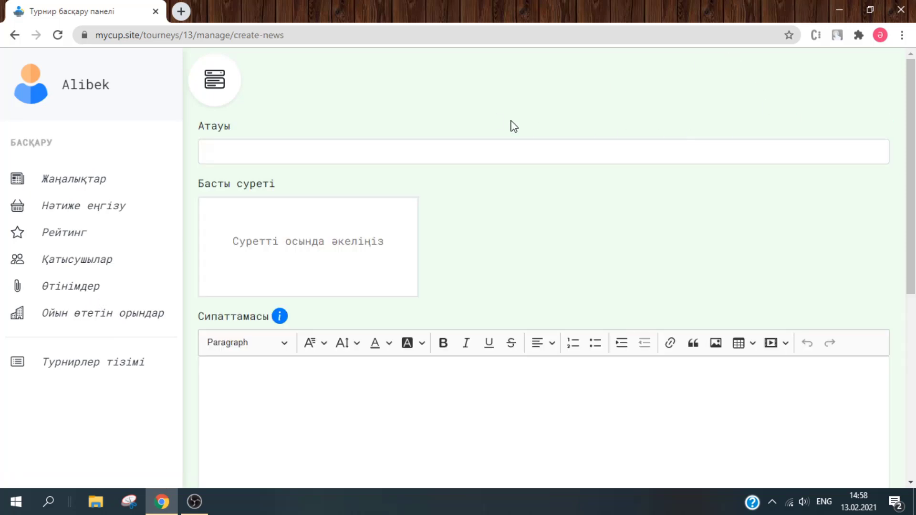
{"action": "left_click", "coordinate": [447, 147]}
{"action": "type", "text": "Т"}
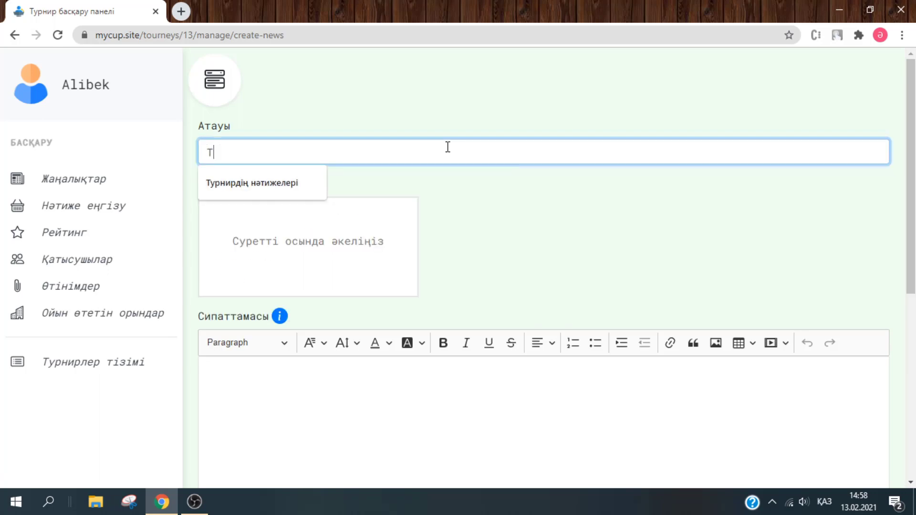
{"action": "type", "text": "ест жаңалық"}
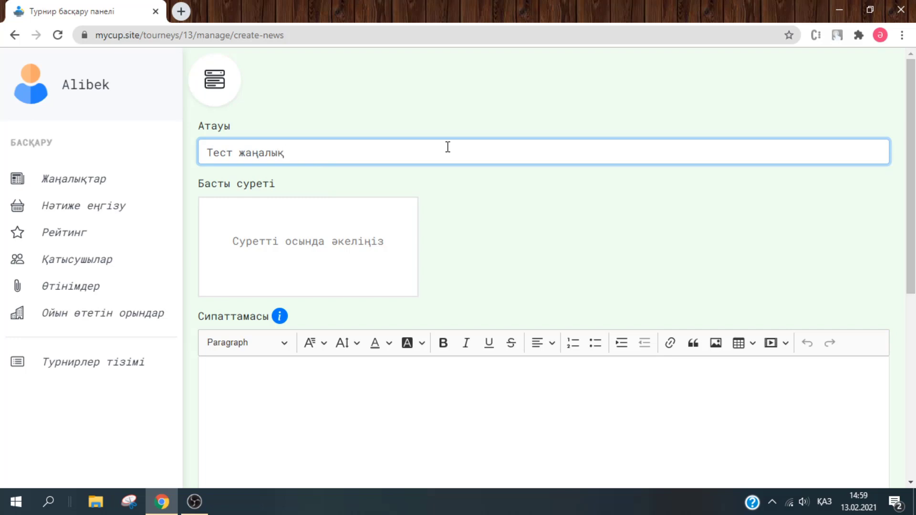
{"action": "key", "text": "ctrl+a"}
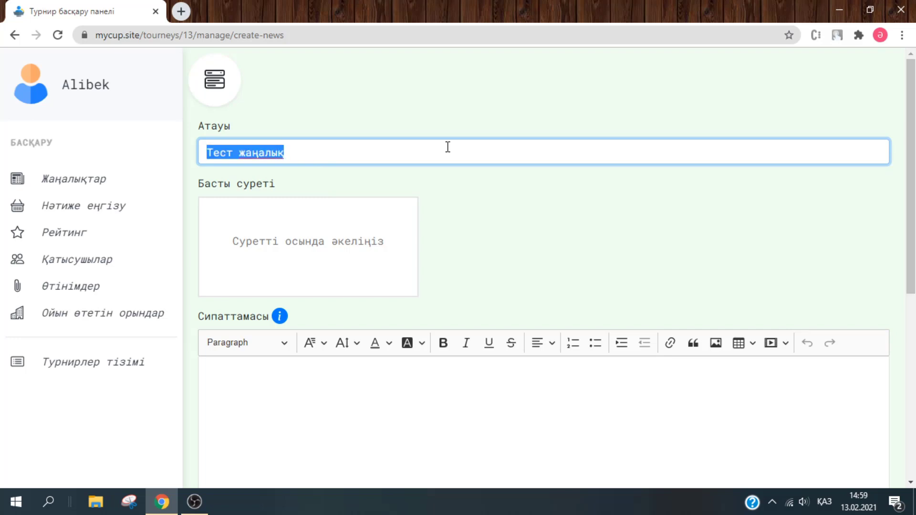
{"action": "type", "text": "Турнирге "}
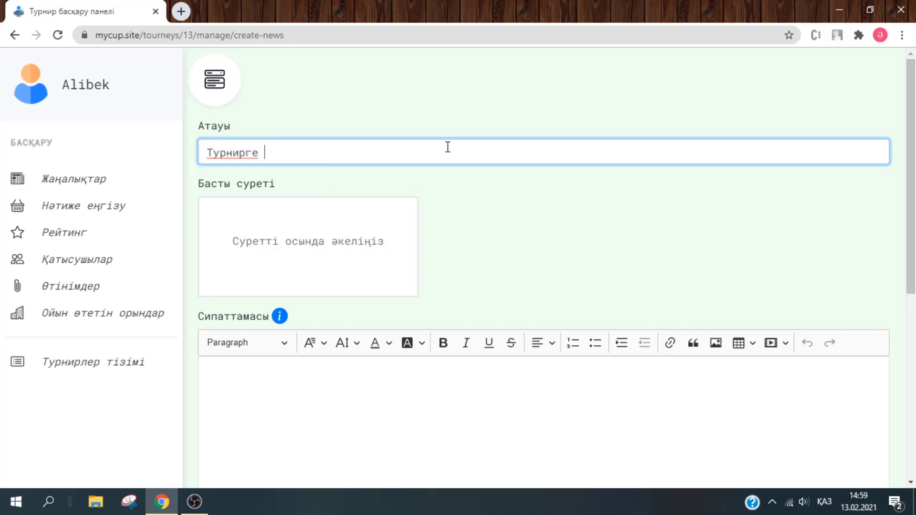
{"action": "type", "text": "қош келдіңіз"}
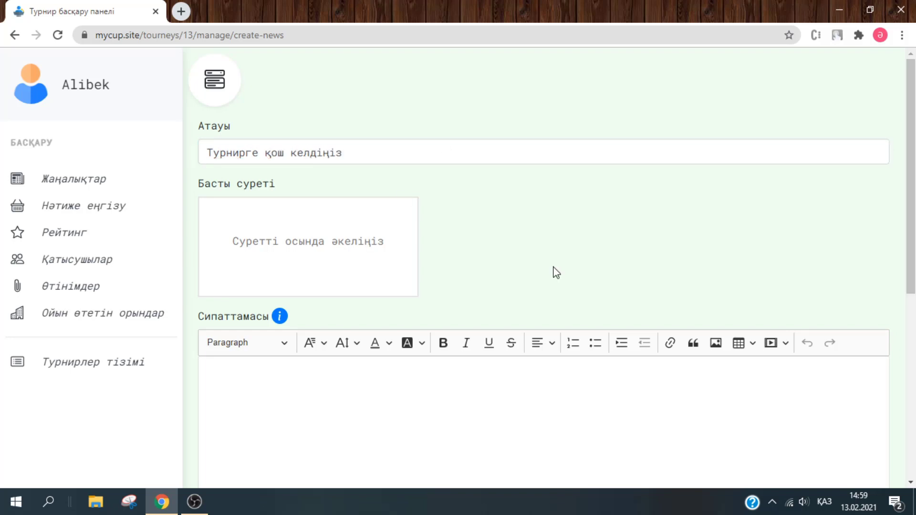
- Set the laptop photo as the news item's cover image
{"action": "left_click", "coordinate": [368, 251]}
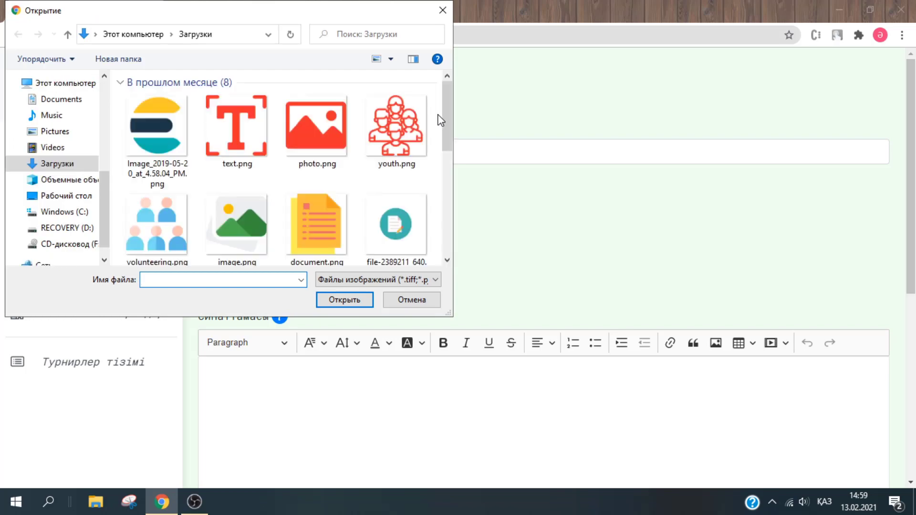
{"action": "left_click_drag", "start_coordinate": [445, 129], "coordinate": [446, 237]}
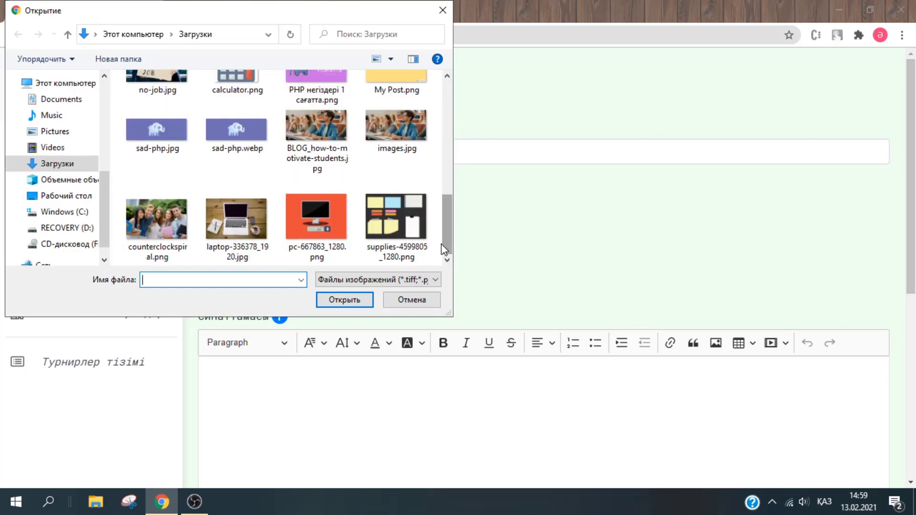
{"action": "double_click", "coordinate": [238, 233]}
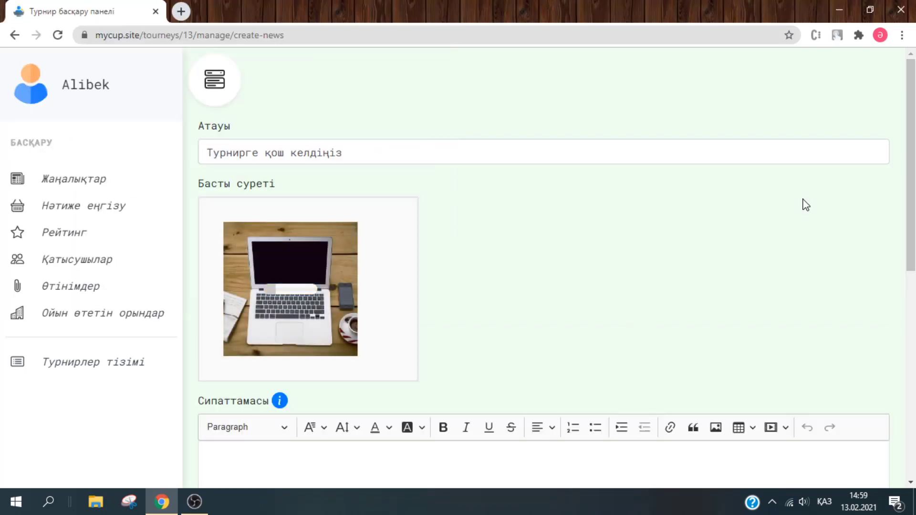
{"action": "scroll", "coordinate": [804, 205], "scroll_direction": "down", "scroll_amount": 4}
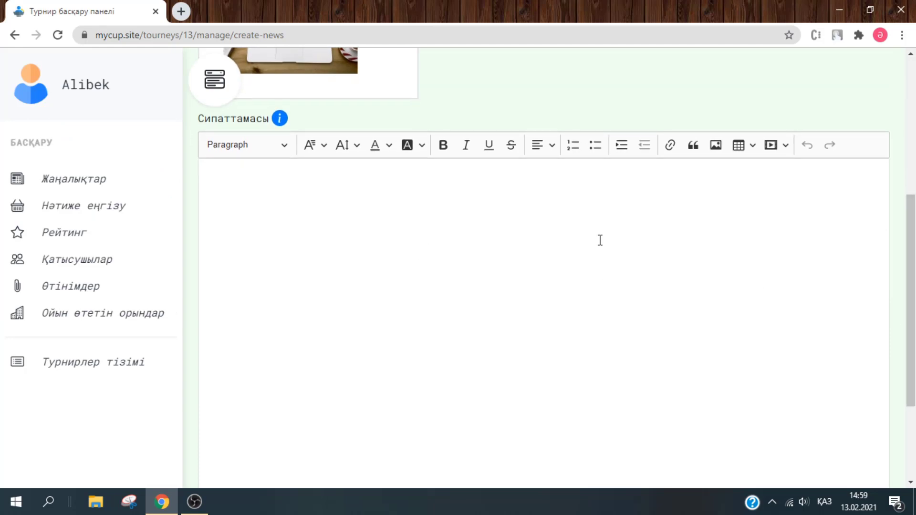
- Insert a 2×2 table into the news description
{"action": "left_click", "coordinate": [716, 146]}
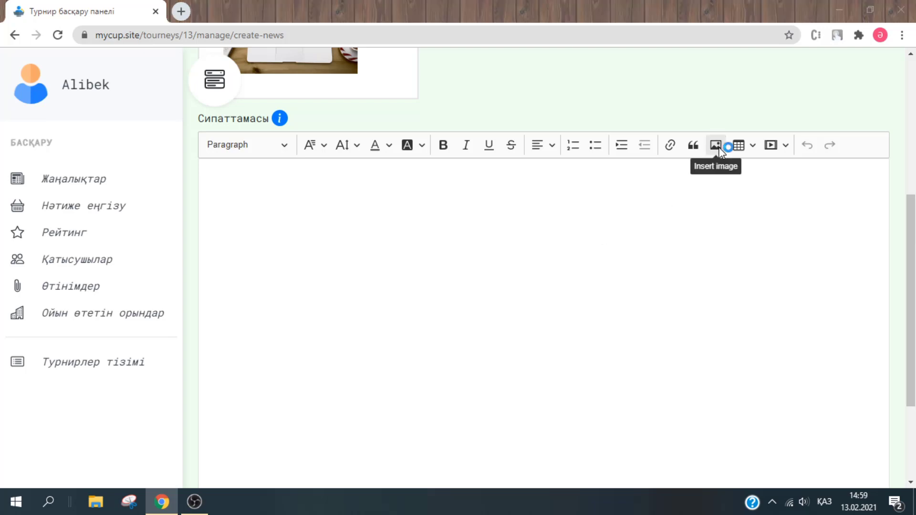
{"action": "left_click", "coordinate": [442, 10]}
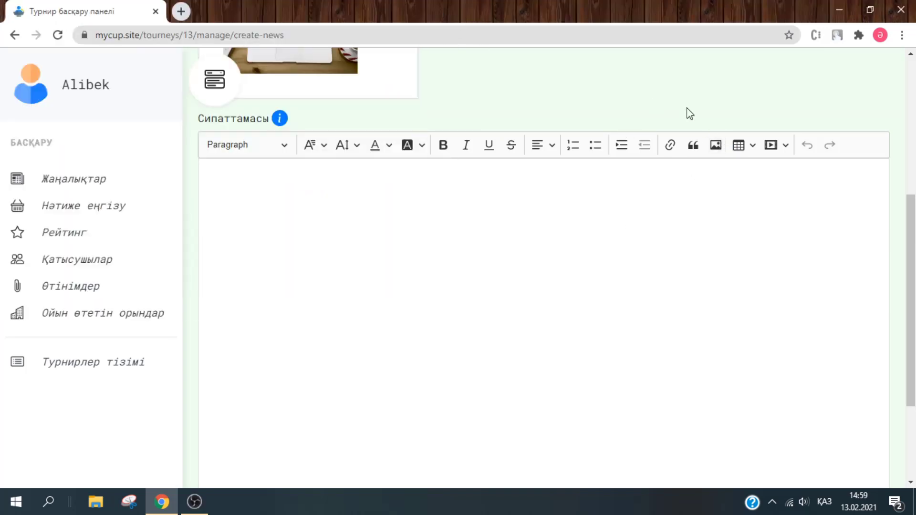
{"action": "left_click", "coordinate": [753, 146]}
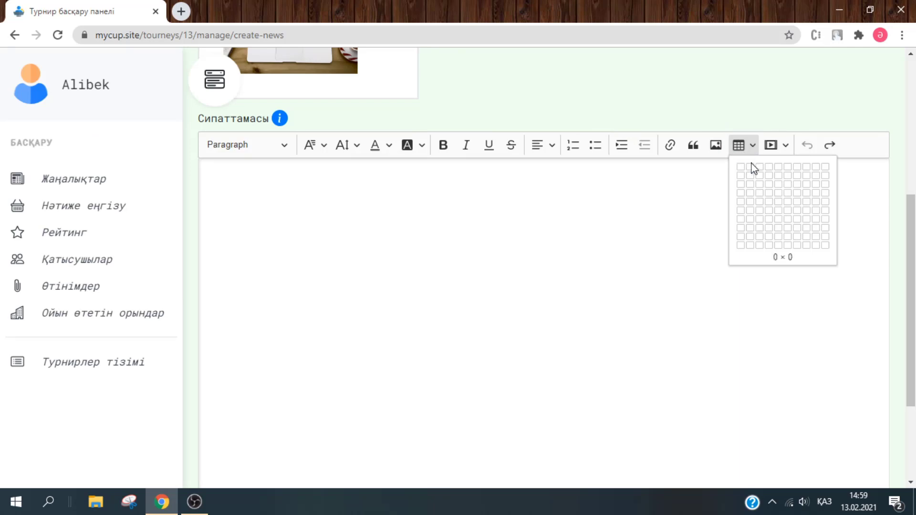
{"action": "left_click", "coordinate": [752, 177]}
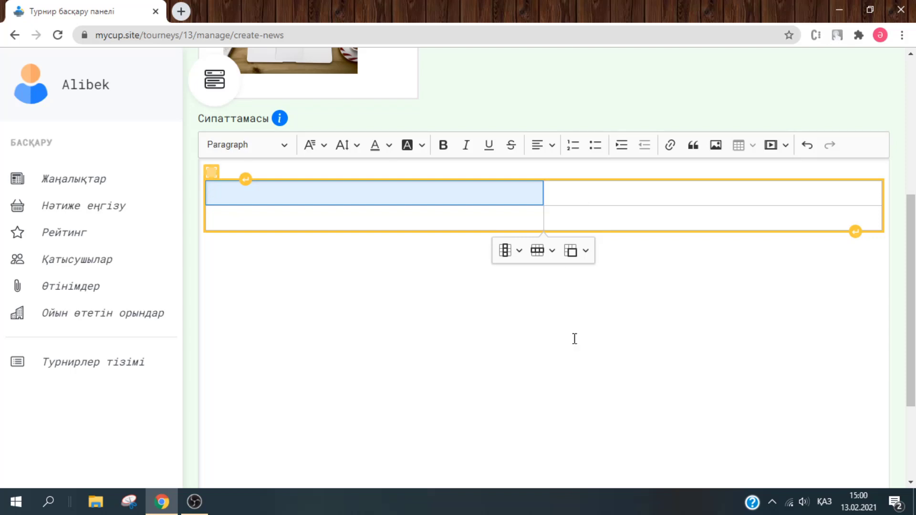
- Add the line 'Турнирге қош келдіңіз!' below the table in bold purple
{"action": "left_click", "coordinate": [857, 231]}
{"action": "key", "text": "ctrl+i"}
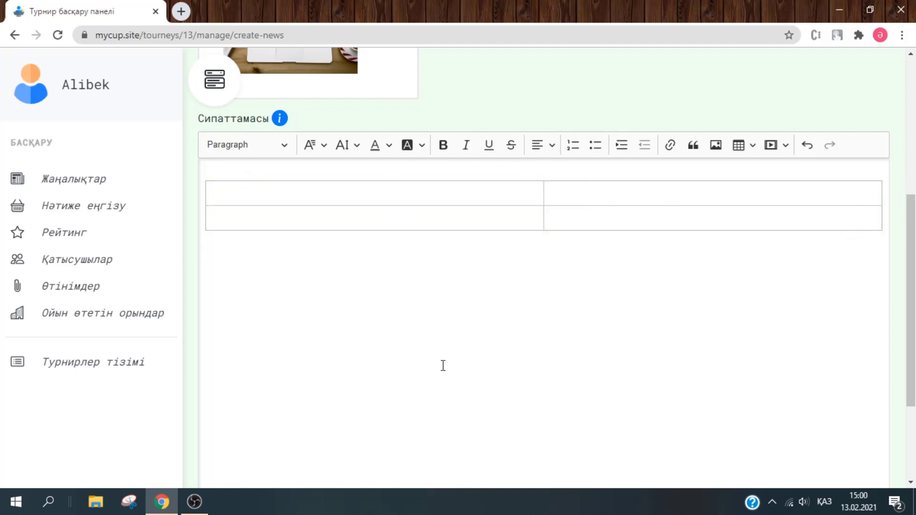
{"action": "type", "text": "Турнирге қош келдіңіз!"}
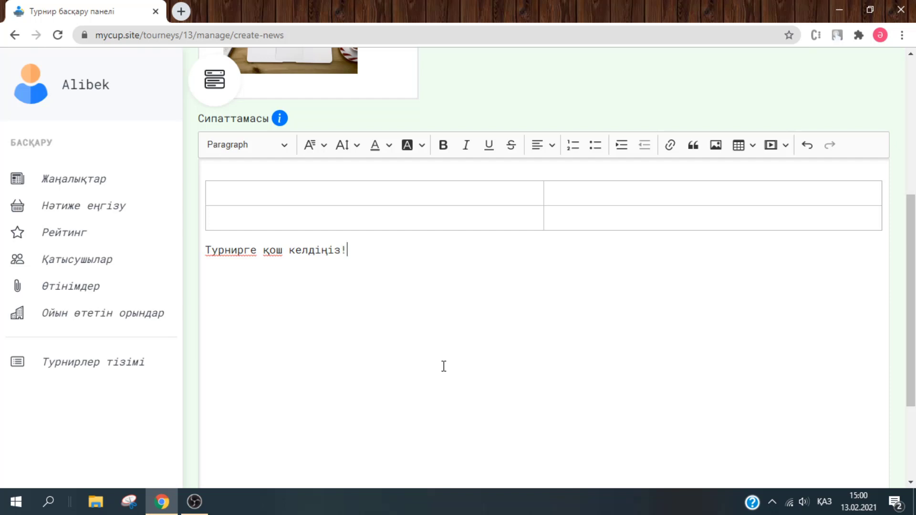
{"action": "left_click_drag", "start_coordinate": [352, 249], "coordinate": [199, 265]}
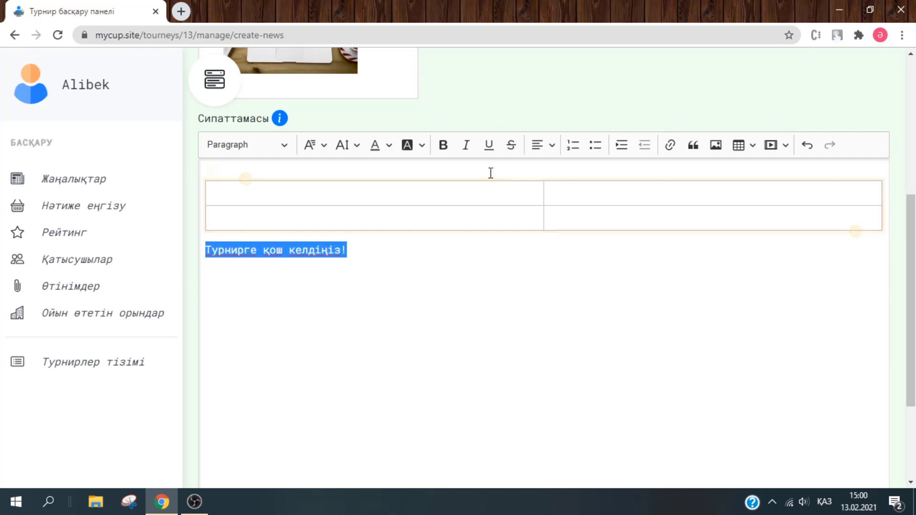
{"action": "left_click", "coordinate": [377, 145]}
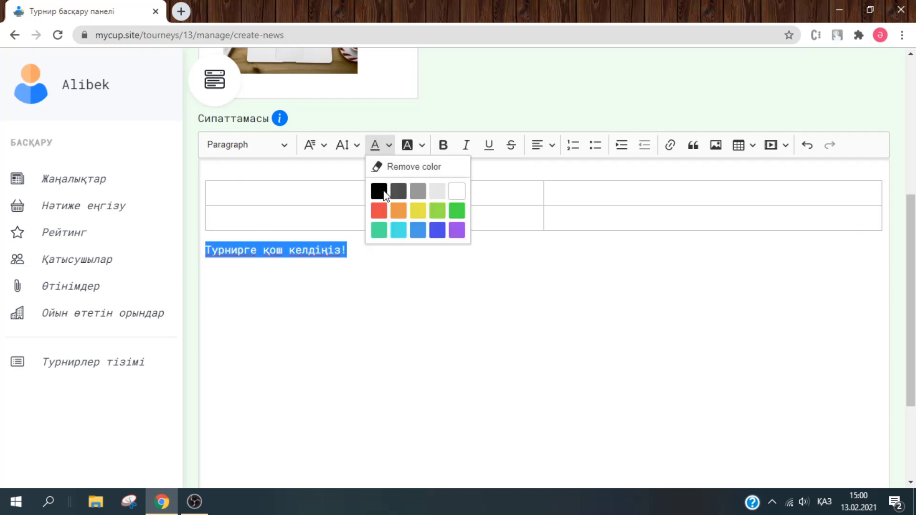
{"action": "left_click", "coordinate": [453, 230]}
{"action": "left_click", "coordinate": [388, 271]}
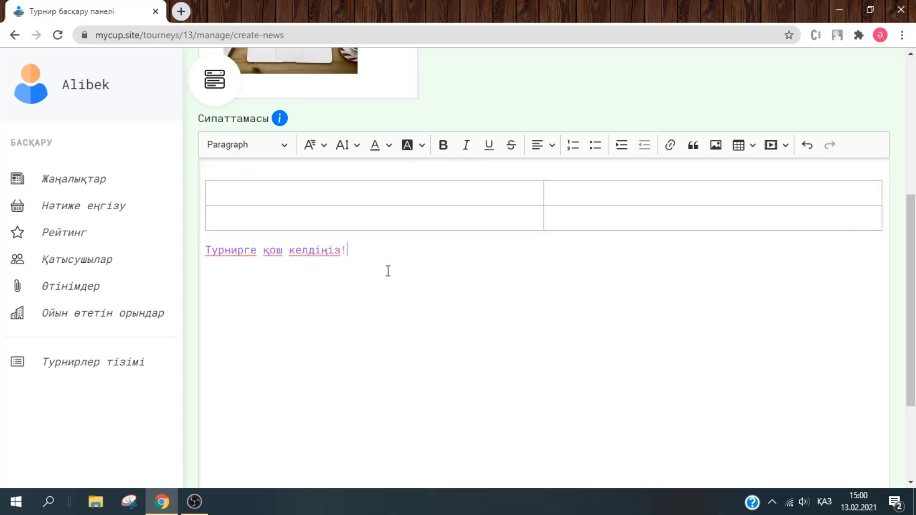
{"action": "left_click_drag", "start_coordinate": [348, 250], "coordinate": [199, 253]}
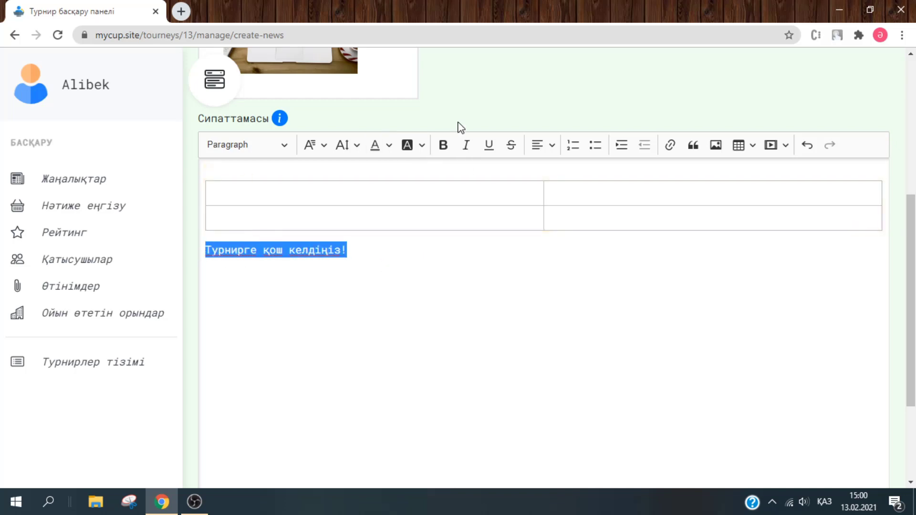
{"action": "left_click", "coordinate": [443, 145]}
{"action": "left_click", "coordinate": [452, 298]}
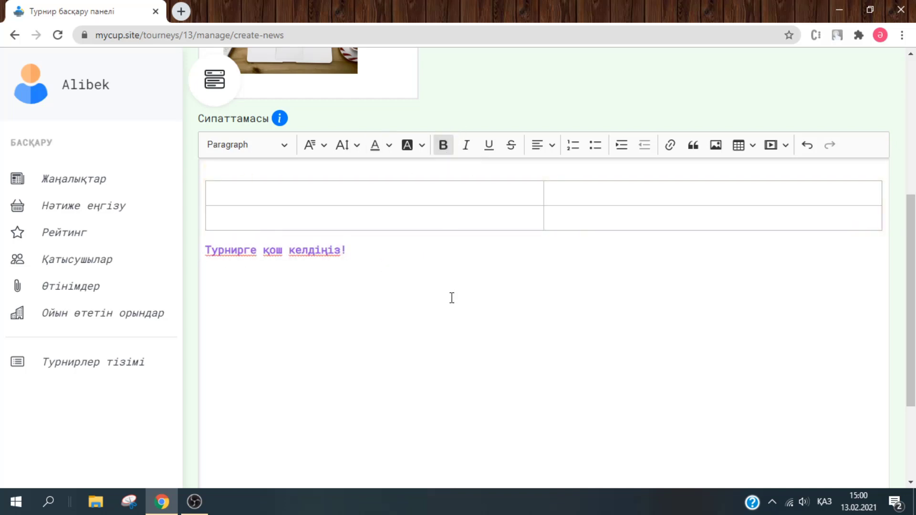
- Publish the news item with Жіберу
{"action": "left_click", "coordinate": [278, 148]}
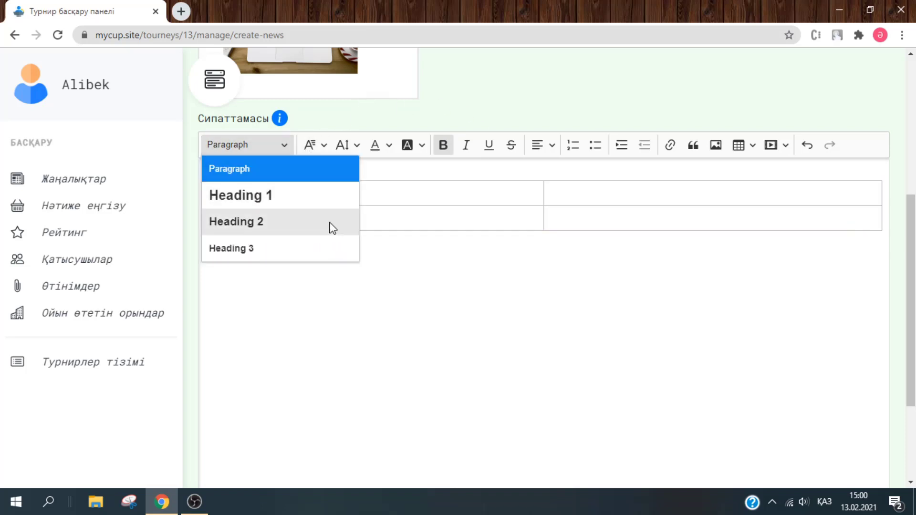
{"action": "left_click", "coordinate": [476, 286]}
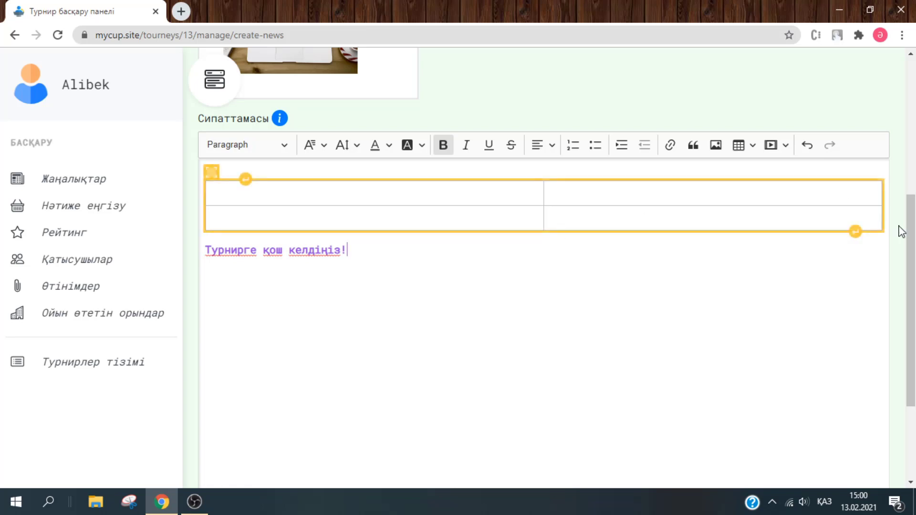
{"action": "scroll", "coordinate": [901, 229], "scroll_direction": "down", "scroll_amount": 3}
{"action": "left_click", "coordinate": [581, 366]}
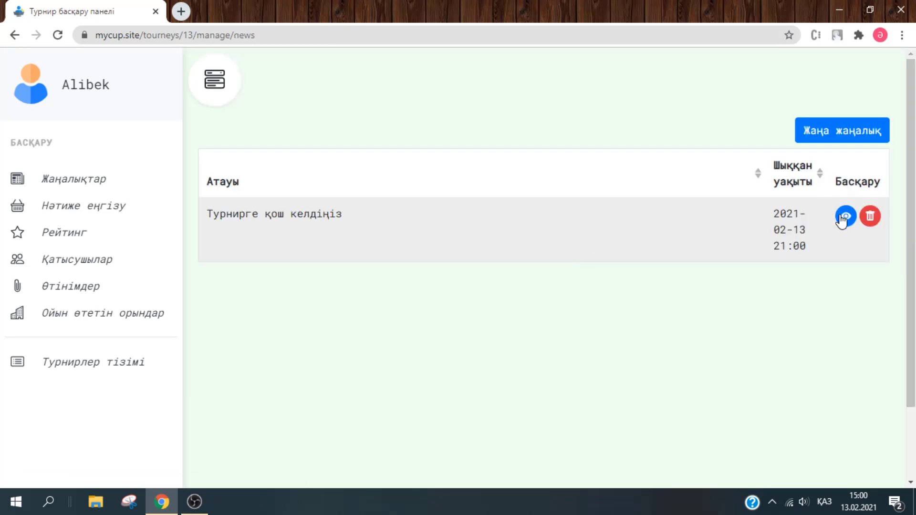
- View the published welcome article from the tournament's news list
{"action": "left_click", "coordinate": [846, 216]}
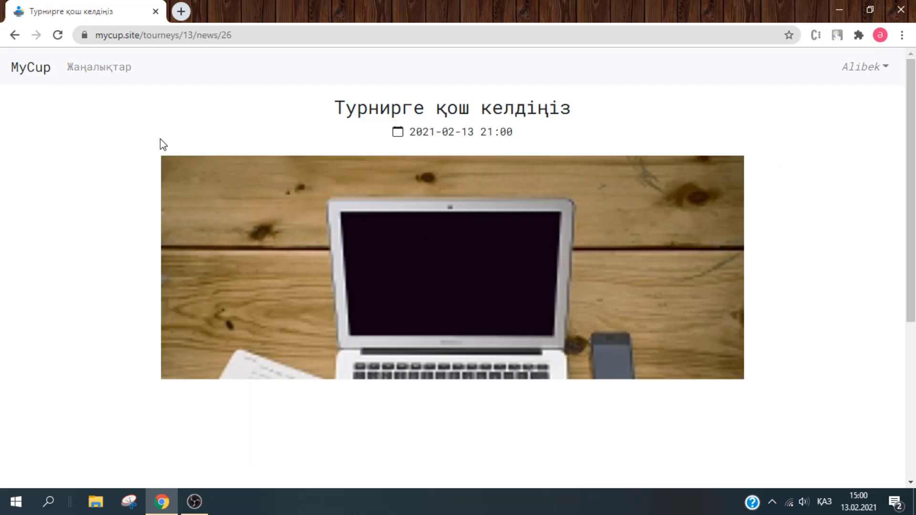
{"action": "left_click", "coordinate": [93, 70]}
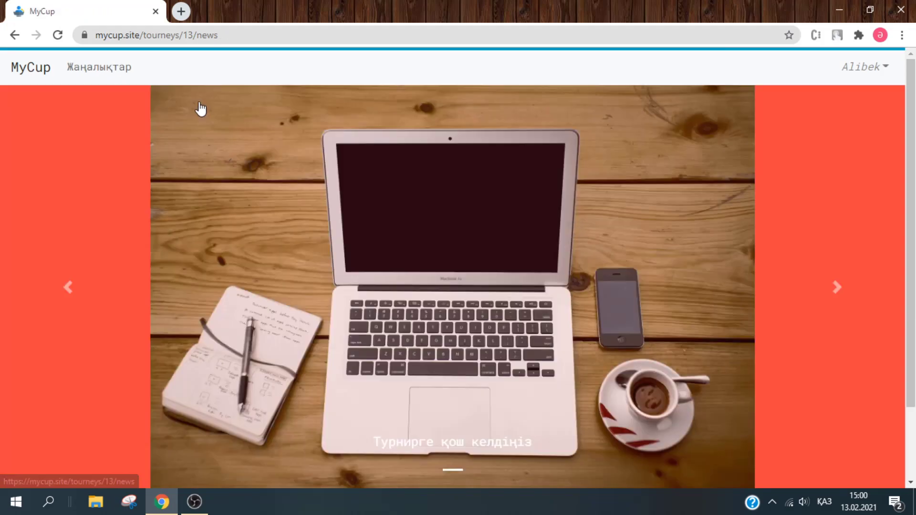
{"action": "scroll", "coordinate": [836, 289], "scroll_direction": "down", "scroll_amount": 2}
{"action": "scroll", "coordinate": [860, 142], "scroll_direction": "up", "scroll_amount": 2}
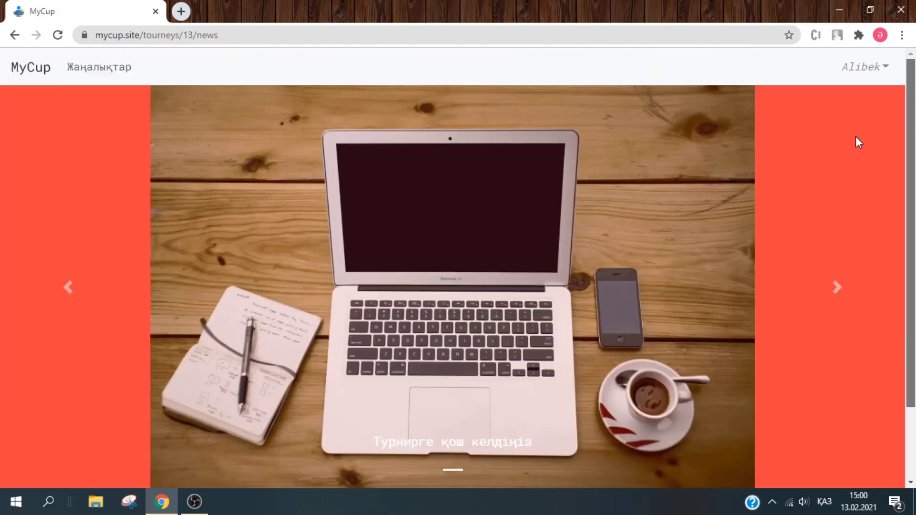
{"action": "left_click", "coordinate": [385, 202]}
{"action": "scroll", "coordinate": [629, 158], "scroll_direction": "down", "scroll_amount": 5}
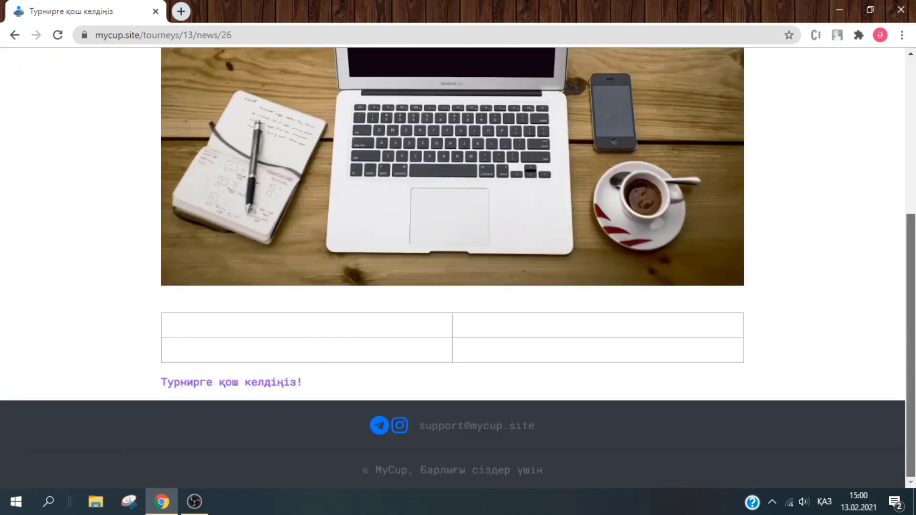
{"action": "scroll", "coordinate": [458, 268], "scroll_direction": "up", "scroll_amount": 5}
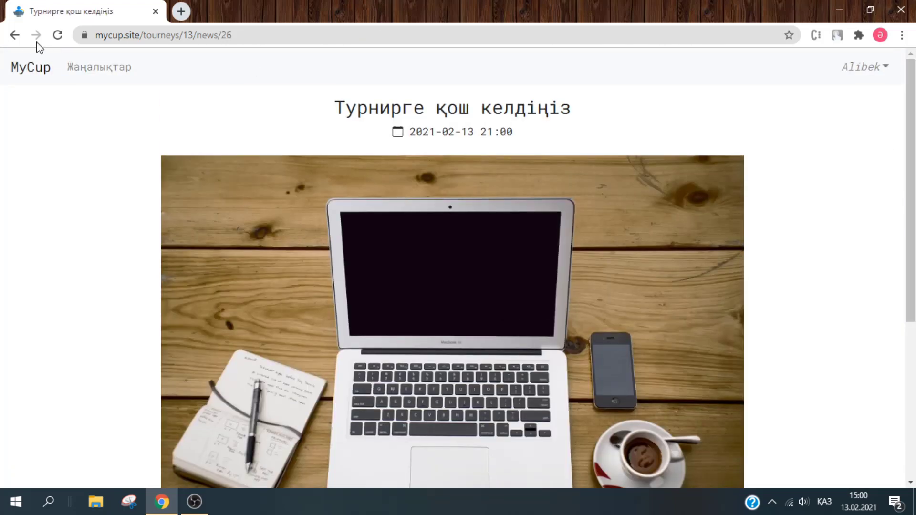
- Return to the admin panel, check venues and applications, then reopen tournament list ID 13
{"action": "left_click", "coordinate": [16, 35]}
{"action": "left_click", "coordinate": [22, 41]}
{"action": "left_click", "coordinate": [22, 40]}
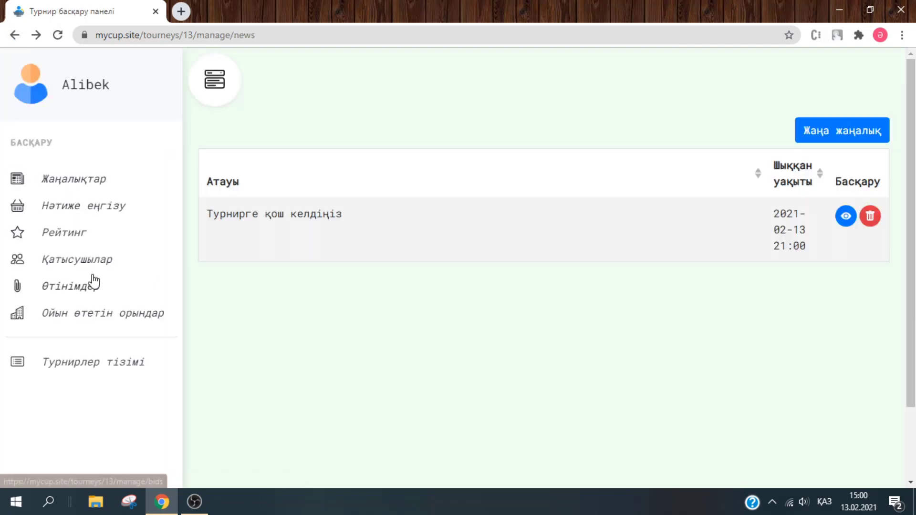
{"action": "left_click", "coordinate": [91, 310]}
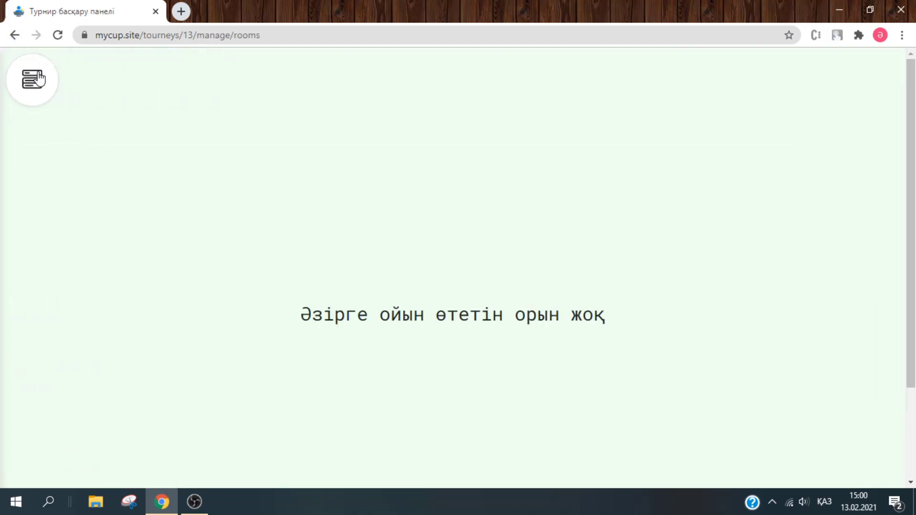
{"action": "left_click", "coordinate": [101, 286]}
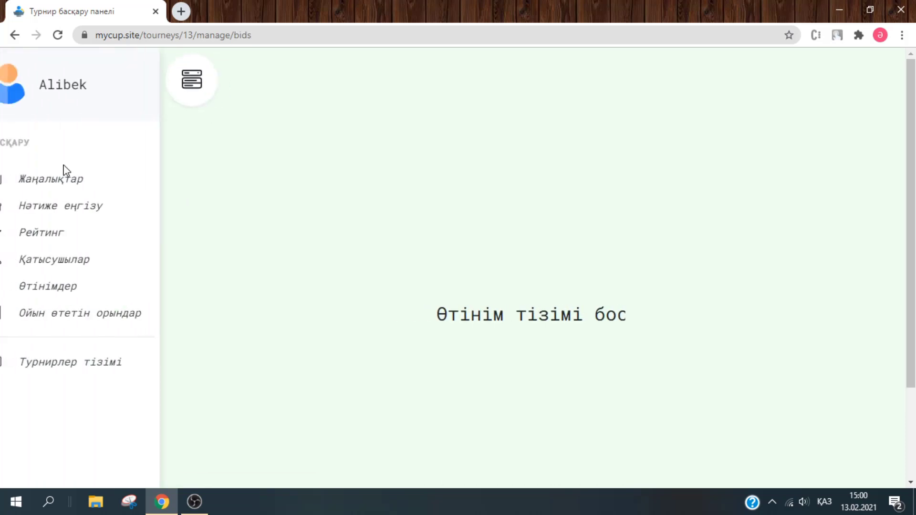
{"action": "left_click", "coordinate": [120, 368]}
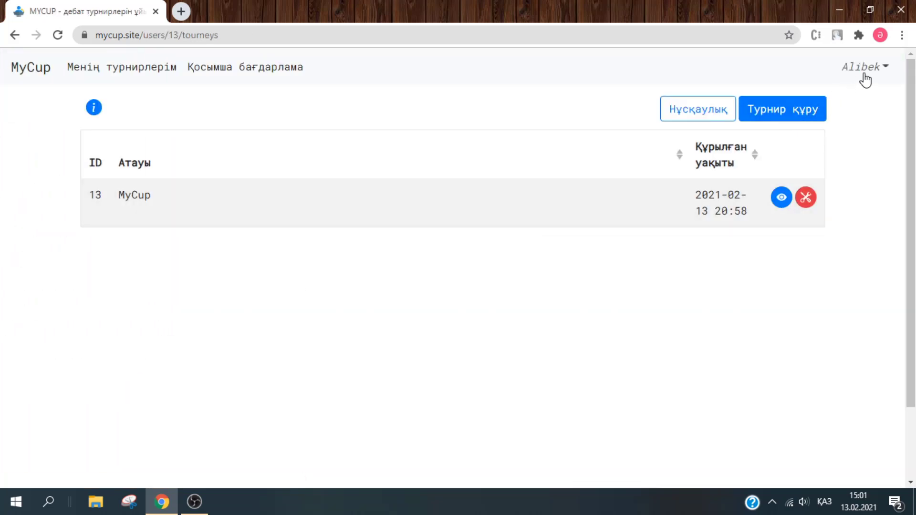
{"action": "double_click", "coordinate": [96, 196]}
- Sign out of the organiser account and go to the home page
{"action": "left_click", "coordinate": [883, 66]}
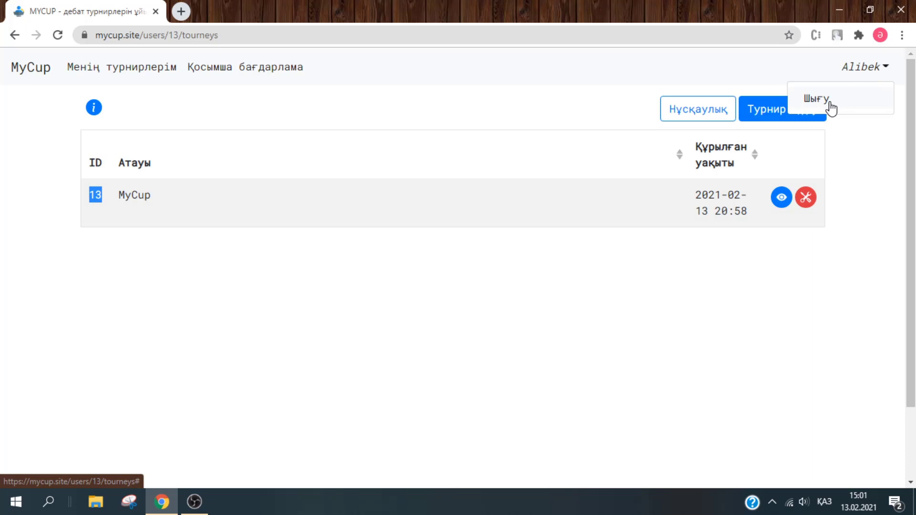
{"action": "left_click", "coordinate": [829, 104]}
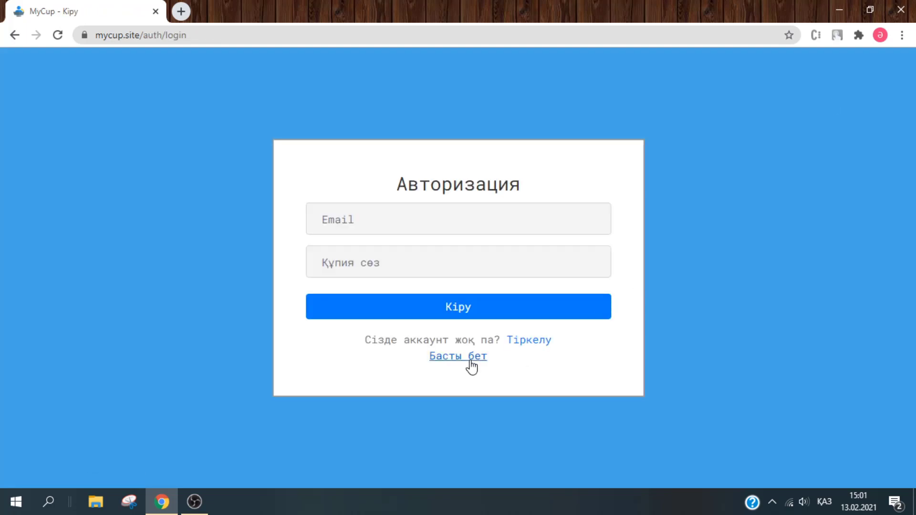
{"action": "left_click", "coordinate": [470, 359]}
- Enter tournament 13 as a guest and bring up its registration form
{"action": "left_click", "coordinate": [410, 329]}
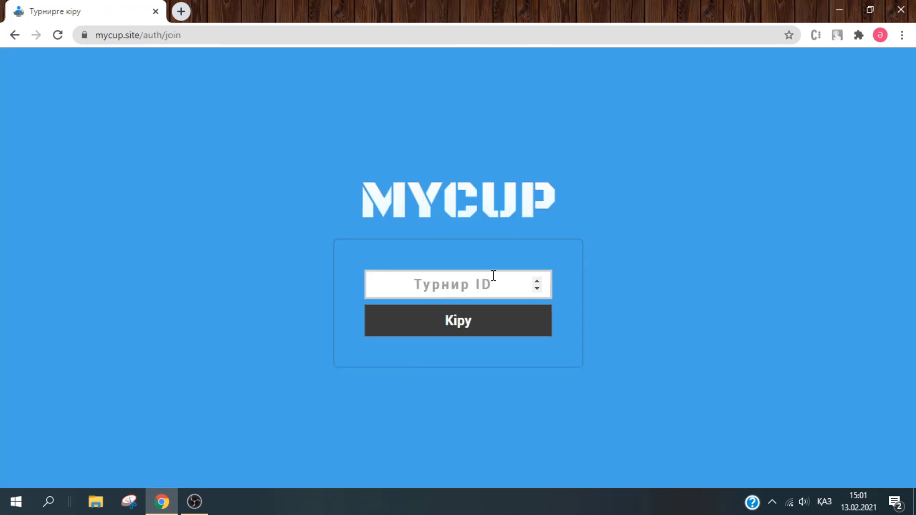
{"action": "left_click", "coordinate": [493, 276]}
{"action": "type", "text": "13"}
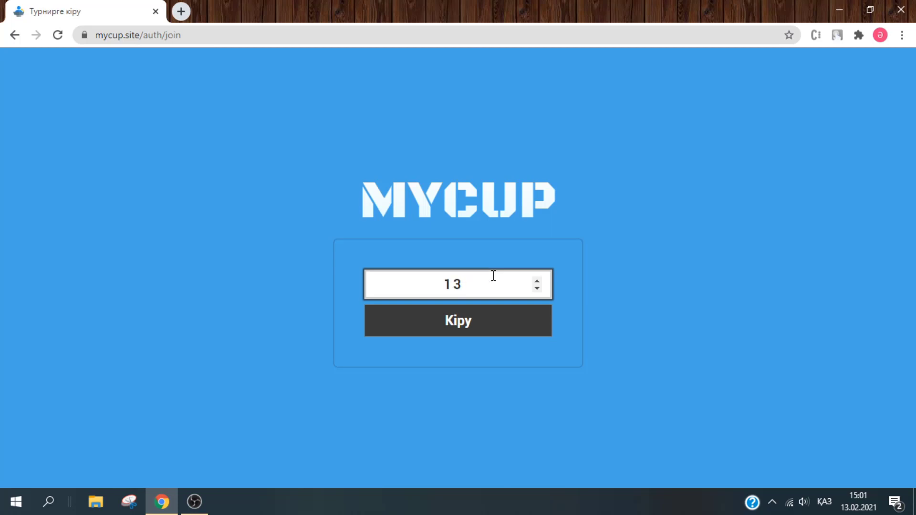
{"action": "left_click", "coordinate": [482, 314]}
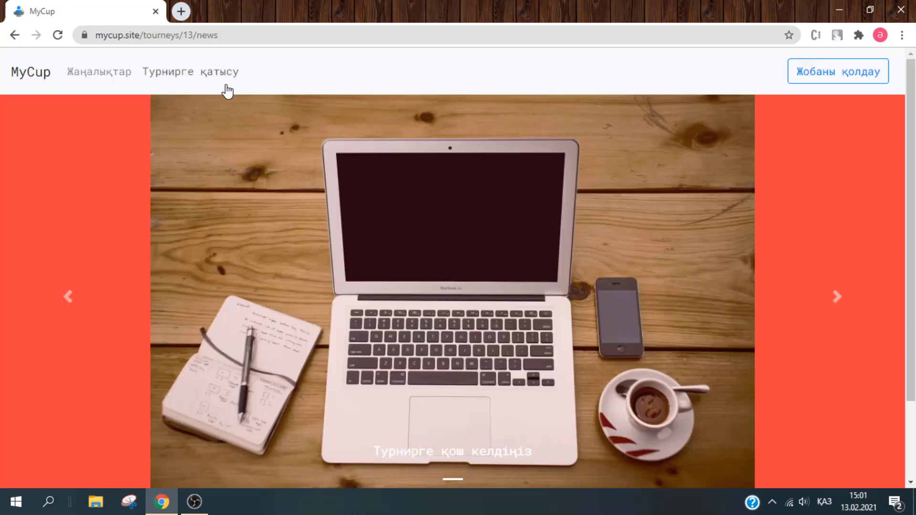
{"action": "left_click", "coordinate": [224, 84]}
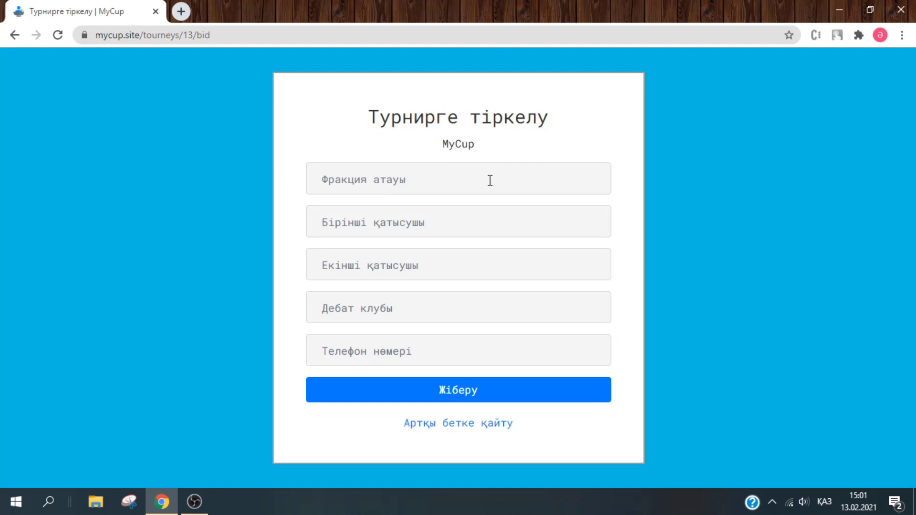
{"action": "key", "text": "alt+shift"}
- Submit test registrations for teams 'a' and 'b', each field filled with its letter
{"action": "left_click", "coordinate": [514, 180]}
{"action": "type", "text": "a"}
{"action": "key", "text": "Tab"}
{"action": "type", "text": "a"}
{"action": "key", "text": "Tab"}
{"action": "type", "text": "a"}
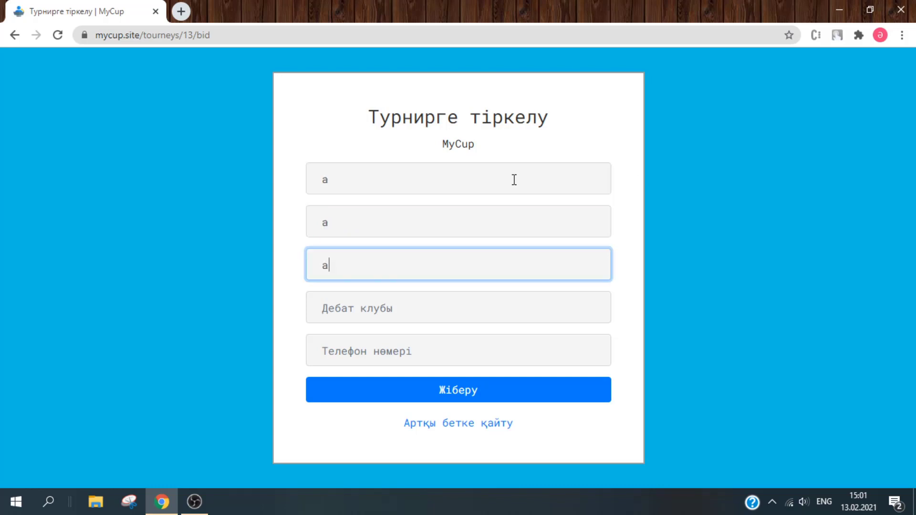
{"action": "key", "text": "Tab"}
{"action": "type", "text": "a"}
{"action": "key", "text": "Tab"}
{"action": "key", "text": "a"}
{"action": "key", "text": "Tab"}
{"action": "key", "text": "Return"}
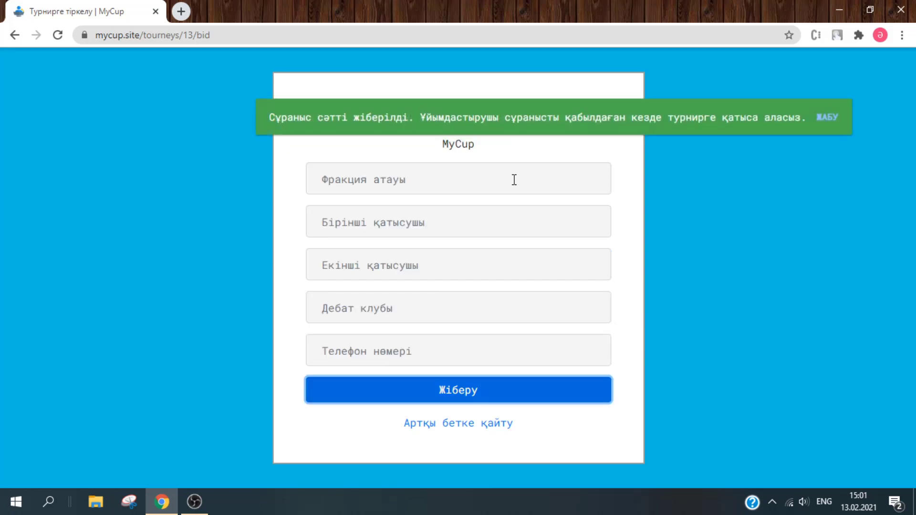
{"action": "left_click", "coordinate": [469, 188]}
{"action": "type", "text": "и"}
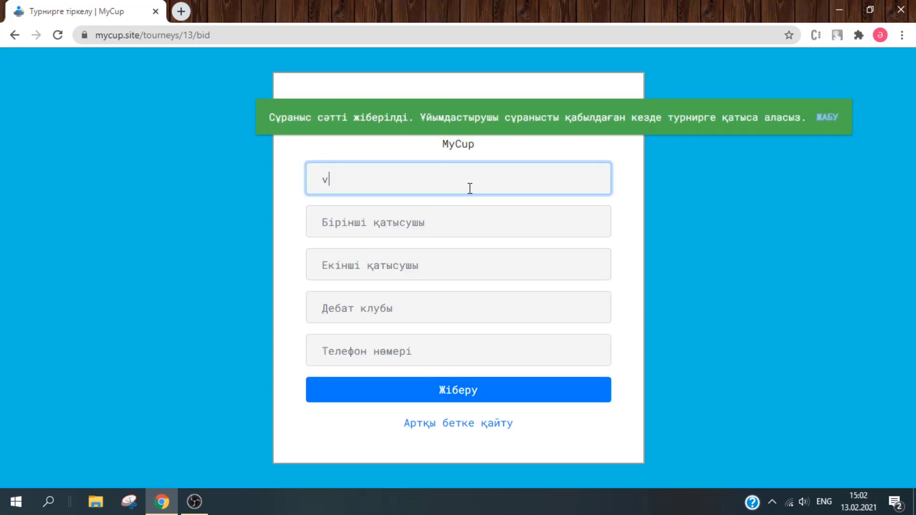
{"action": "key", "text": "BackSpace"}
{"action": "type", "text": "b"}
{"action": "key", "text": "Tab"}
{"action": "type", "text": "b"}
{"action": "key", "text": "Tab"}
{"action": "type", "text": "b"}
{"action": "key", "text": "Tab"}
{"action": "type", "text": "b"}
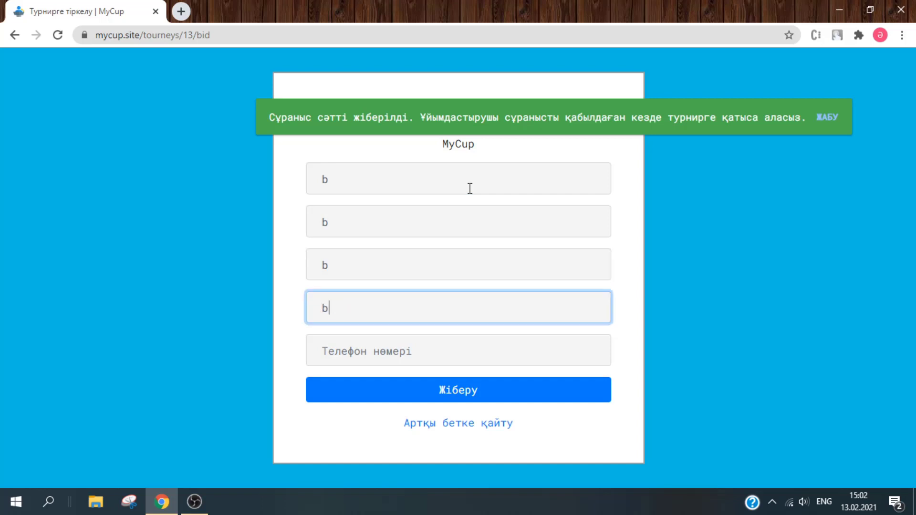
{"action": "key", "text": "Tab"}
{"action": "key", "text": "b"}
{"action": "key", "text": "Tab"}
{"action": "key", "text": "Return"}
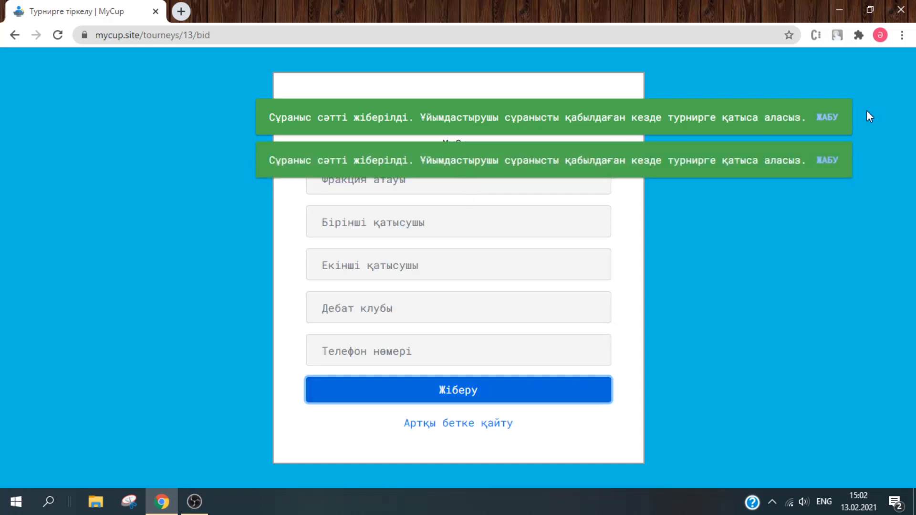
{"action": "left_click", "coordinate": [828, 117]}
{"action": "left_click", "coordinate": [818, 119]}
- Submit test registrations for teams 'c' and 'd' and dismiss the success notices
{"action": "left_click", "coordinate": [465, 190]}
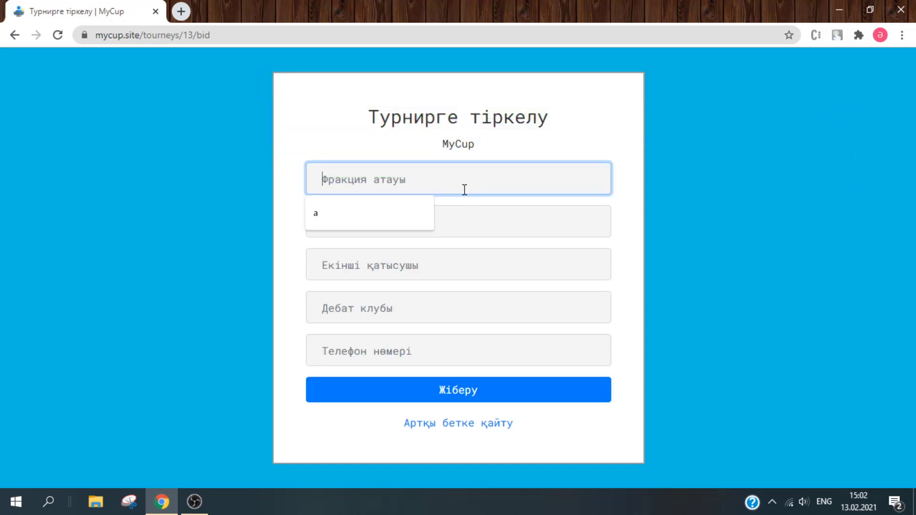
{"action": "type", "text": "c"}
{"action": "key", "text": "Tab"}
{"action": "type", "text": "c"}
{"action": "key", "text": "Tab"}
{"action": "type", "text": "c"}
{"action": "key", "text": "Tab"}
{"action": "type", "text": "c"}
{"action": "key", "text": "Tab"}
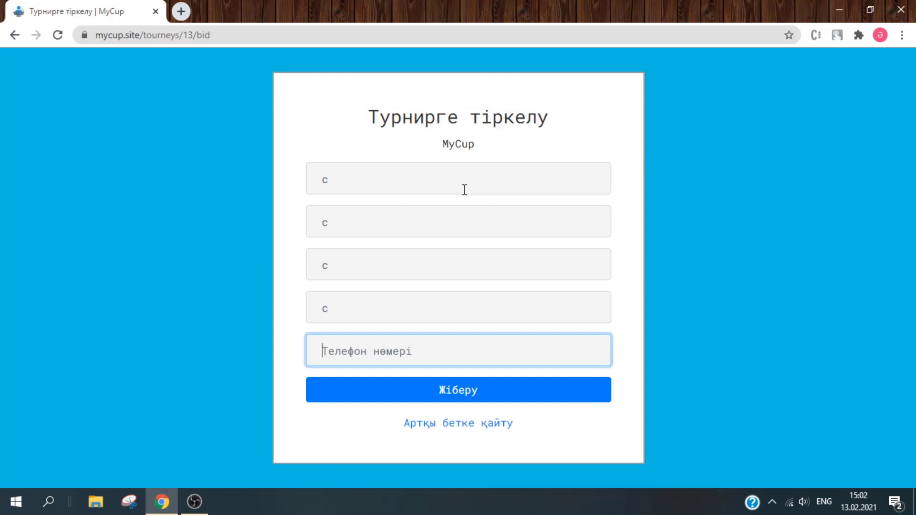
{"action": "type", "text": "c"}
{"action": "key", "text": "Return"}
{"action": "left_click", "coordinate": [458, 185]}
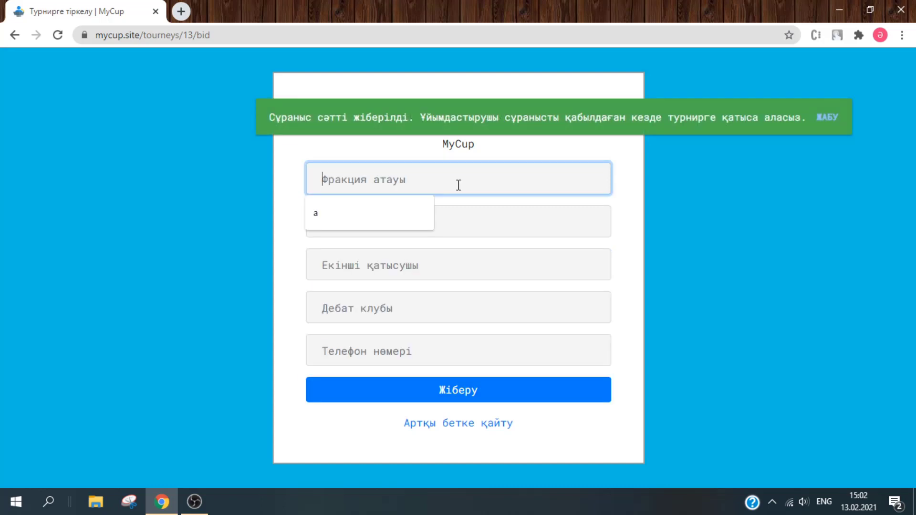
{"action": "type", "text": "d"}
{"action": "key", "text": "Tab"}
{"action": "type", "text": "d"}
{"action": "key", "text": "Tab"}
{"action": "type", "text": "d"}
{"action": "key", "text": "Tab"}
{"action": "type", "text": "d"}
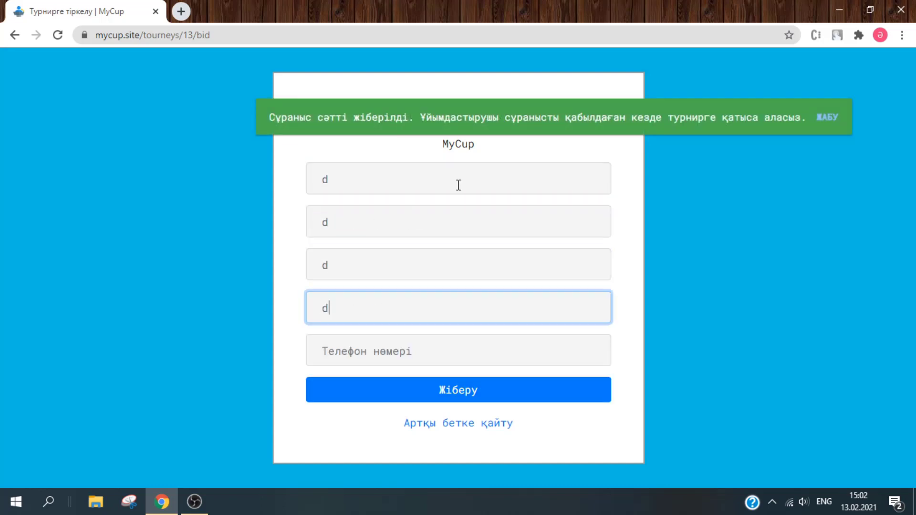
{"action": "key", "text": "Tab"}
{"action": "type", "text": "d"}
{"action": "key", "text": "Tab"}
{"action": "key", "text": "Return"}
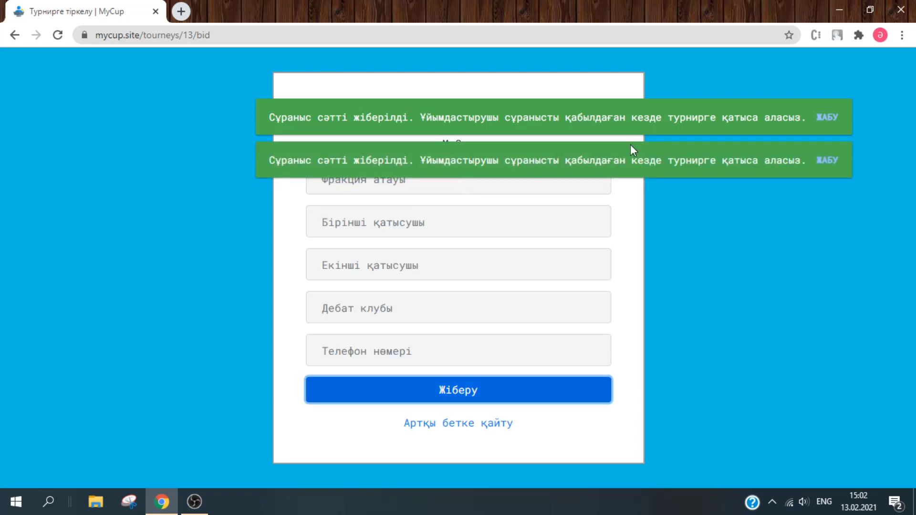
{"action": "left_click", "coordinate": [826, 118]}
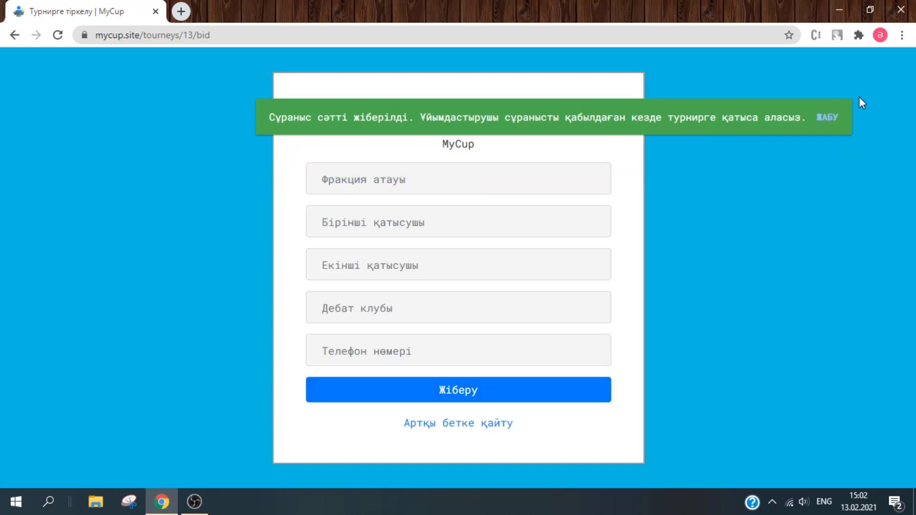
{"action": "left_click", "coordinate": [826, 118]}
- Submit test registrations for teams 'e' and 'f'
{"action": "left_click", "coordinate": [539, 167]}
{"action": "type", "text": "e"}
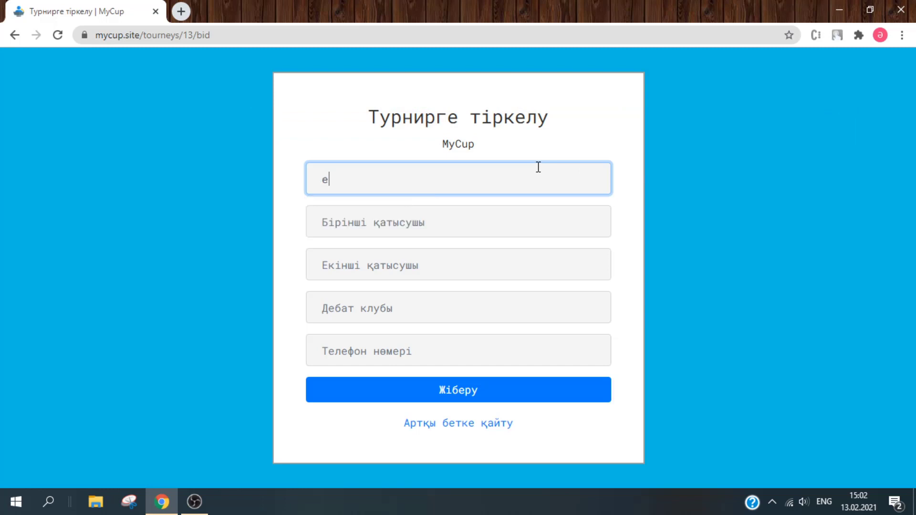
{"action": "key", "text": "Tab"}
{"action": "type", "text": "e"}
{"action": "key", "text": "Tab"}
{"action": "type", "text": "e"}
{"action": "key", "text": "Tab"}
{"action": "type", "text": "e"}
{"action": "key", "text": "Tab"}
{"action": "type", "text": "e"}
{"action": "key", "text": "Tab"}
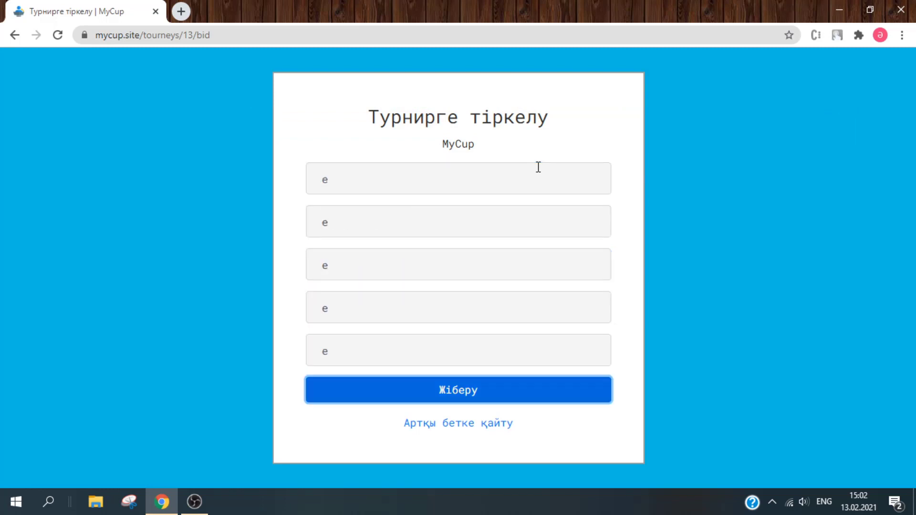
{"action": "key", "text": "Return"}
{"action": "left_click", "coordinate": [539, 167]}
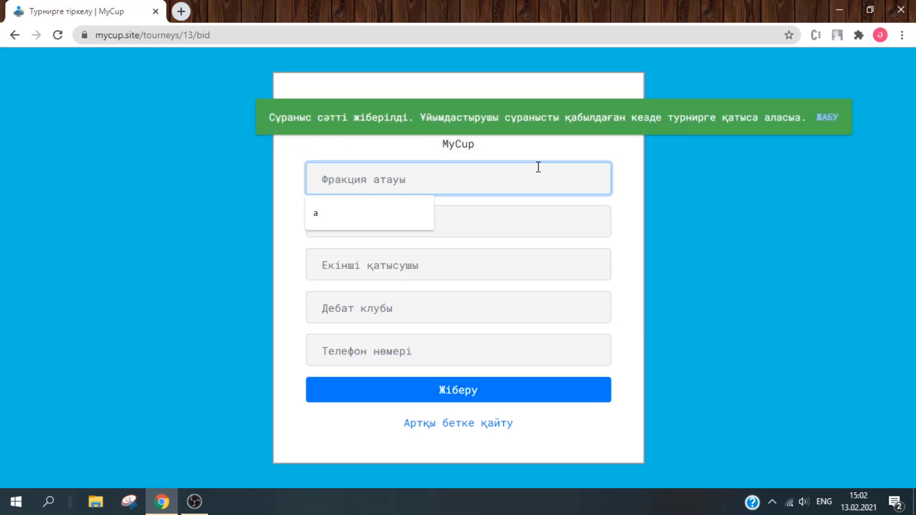
{"action": "type", "text": "f"}
{"action": "key", "text": "Tab"}
{"action": "type", "text": "f"}
{"action": "key", "text": "Tab"}
{"action": "type", "text": "f"}
{"action": "key", "text": "Tab"}
{"action": "key", "text": "f"}
{"action": "key", "text": "Tab"}
{"action": "key", "text": "f"}
{"action": "key", "text": "Tab"}
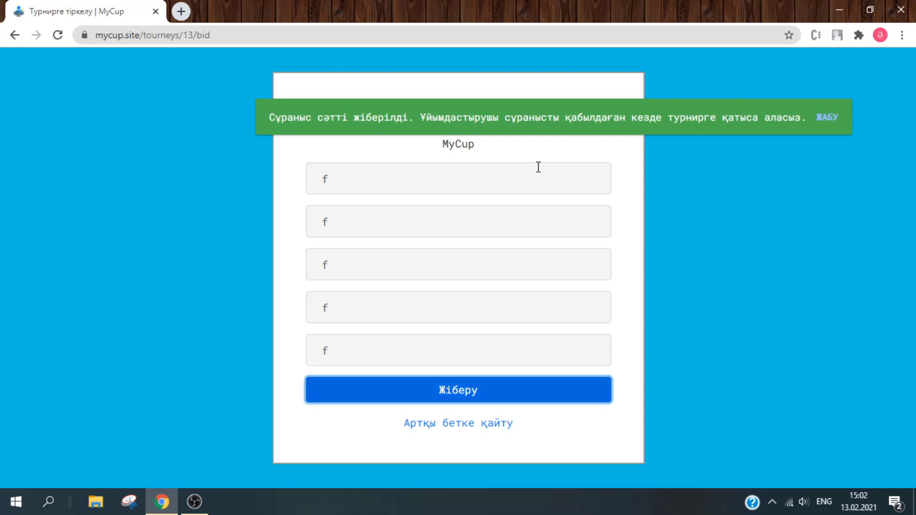
{"action": "key", "text": "Return"}
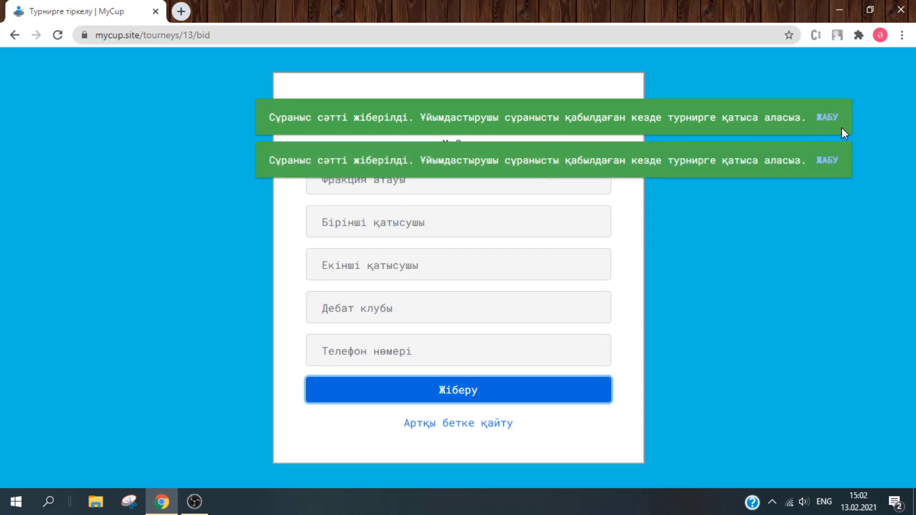
- Sign in as the organiser with the account e-mail and password
{"action": "left_click", "coordinate": [466, 429]}
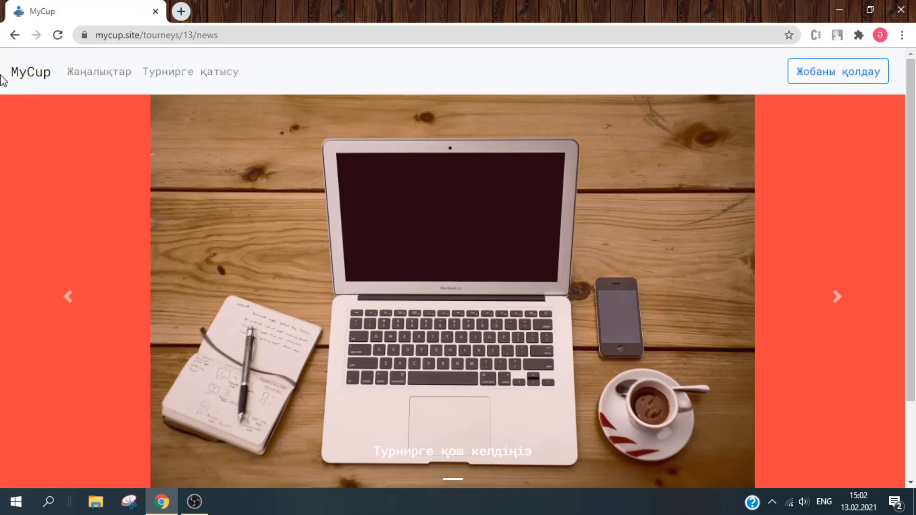
{"action": "left_click", "coordinate": [17, 77]}
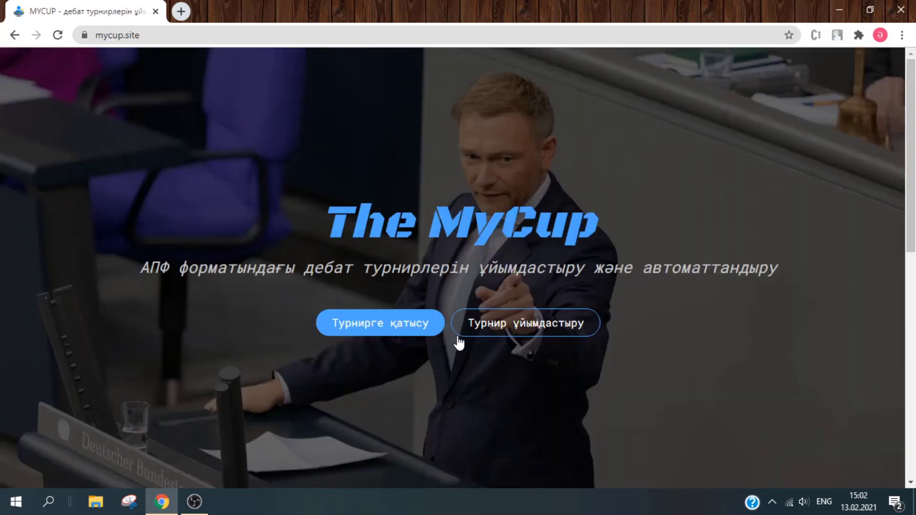
{"action": "left_click", "coordinate": [491, 322]}
{"action": "left_click", "coordinate": [449, 232]}
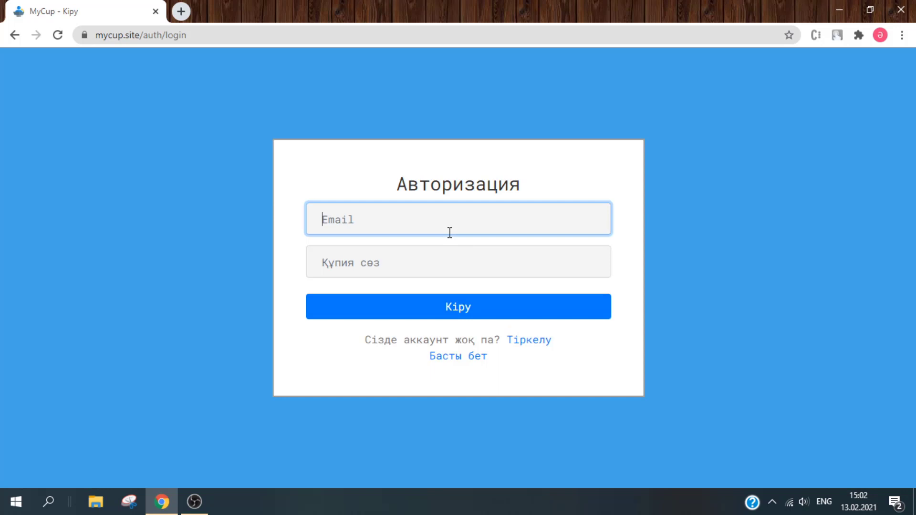
{"action": "key", "text": "Tab"}
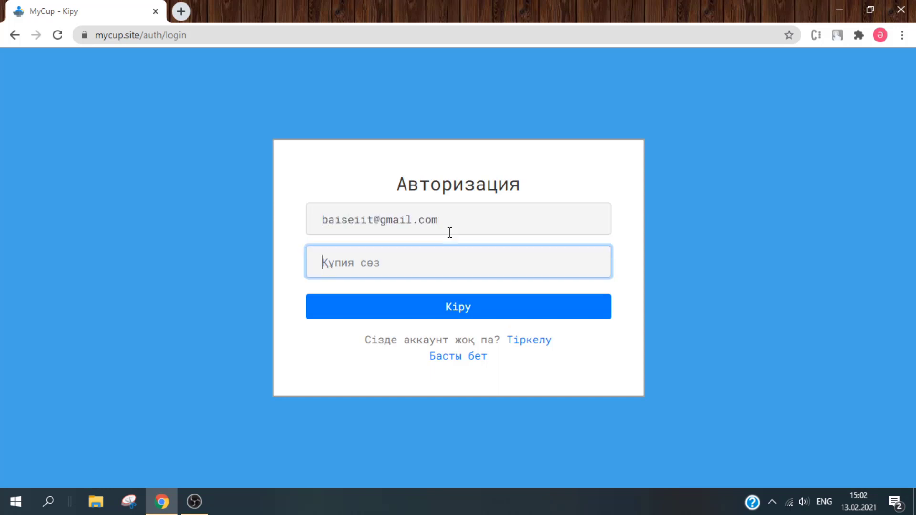
{"action": "type", "text": "*********"}
{"action": "key", "text": "Return"}
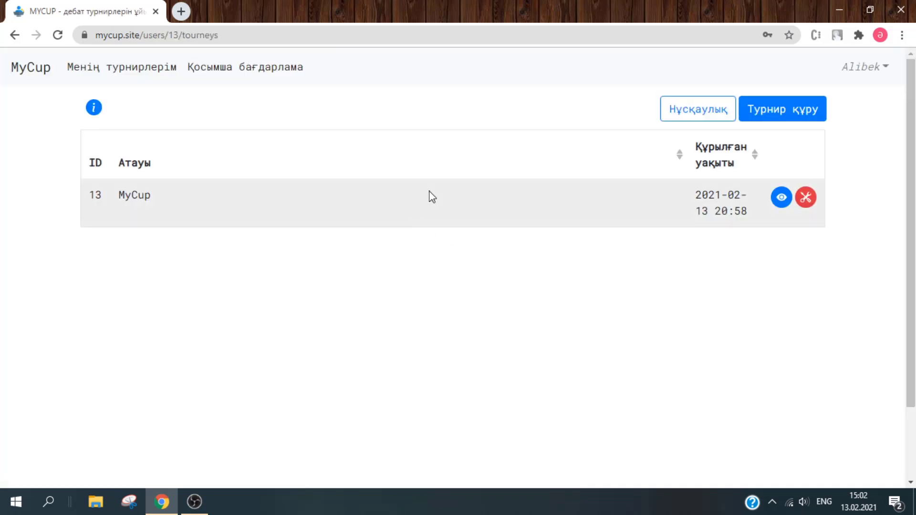
- Open tournament 13's bid applications, showing teams a through f
{"action": "left_click", "coordinate": [806, 198]}
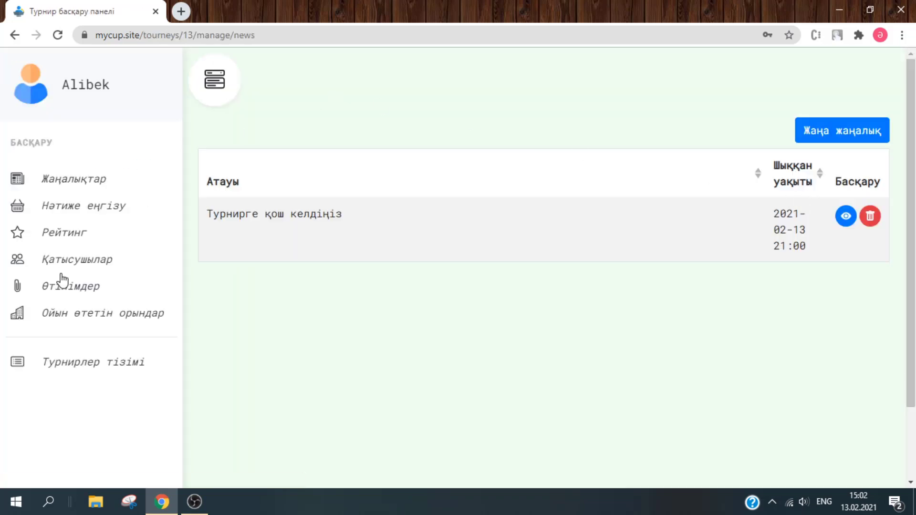
{"action": "left_click", "coordinate": [69, 288]}
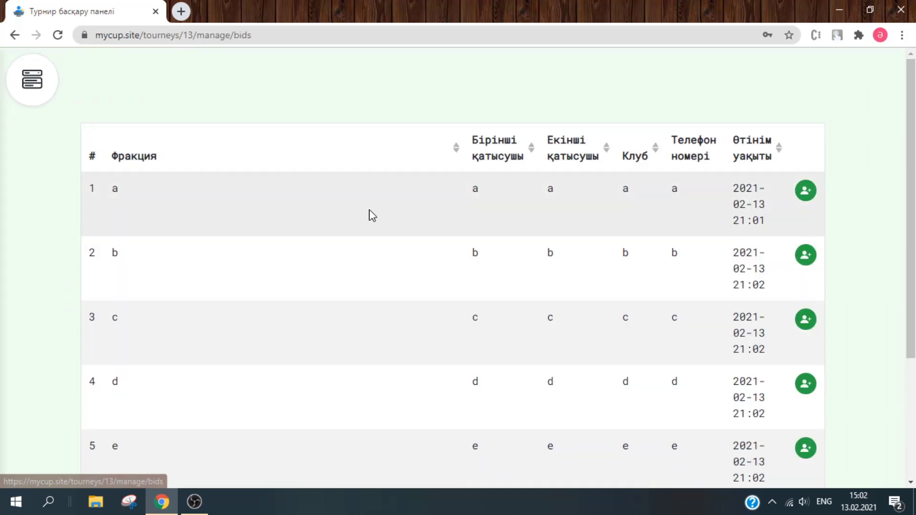
{"action": "scroll", "coordinate": [387, 212], "scroll_direction": "down", "scroll_amount": 4}
{"action": "scroll", "coordinate": [459, 264], "scroll_direction": "up", "scroll_amount": 3}
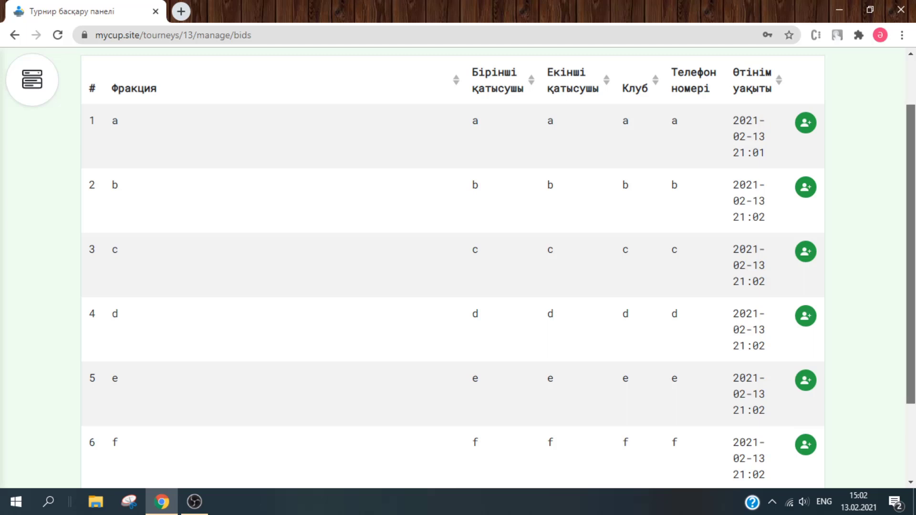
{"action": "mouse_move", "coordinate": [913, 207]}
{"action": "left_mouse_down"}
{"action": "mouse_move", "coordinate": [913, 221]}
{"action": "mouse_move", "coordinate": [913, 211]}
{"action": "left_mouse_up"}
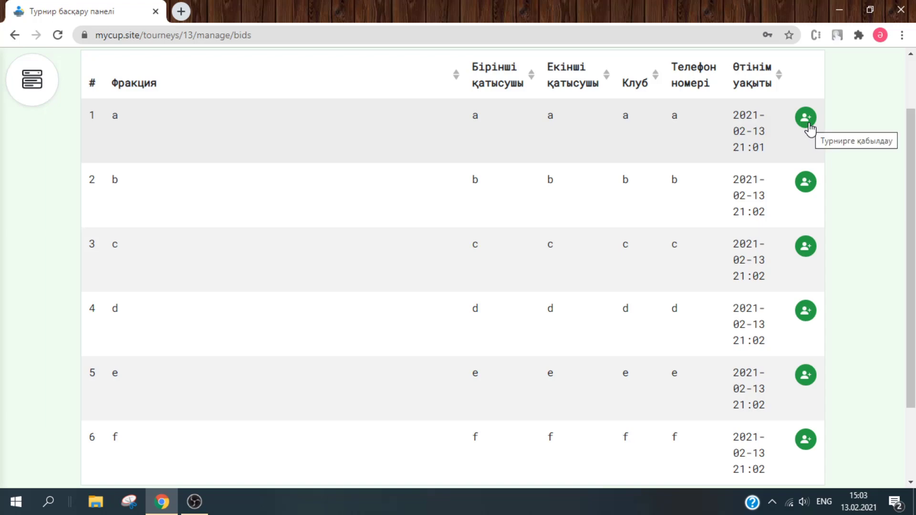
- Accept bids a, b, c, d, e and f until the applications list reads Өтінім тізімі бос
{"action": "left_click", "coordinate": [809, 126]}
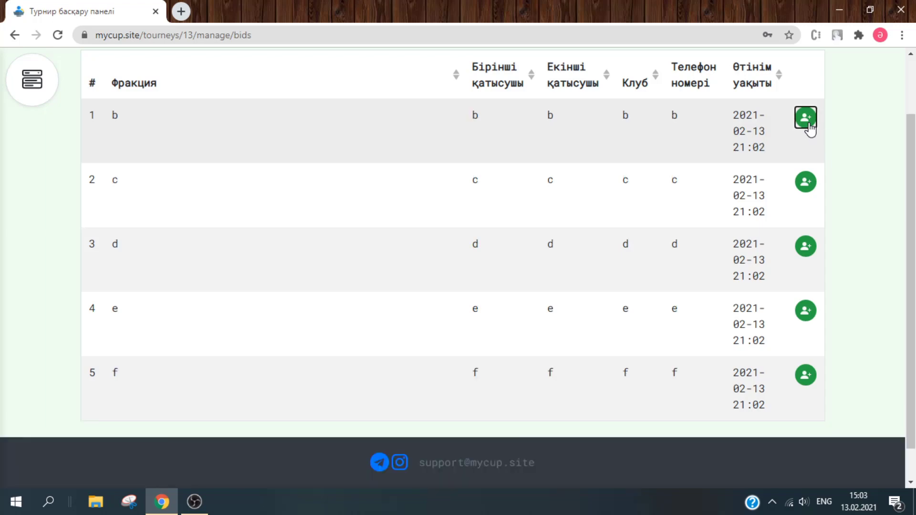
{"action": "left_click", "coordinate": [809, 126]}
{"action": "left_click", "coordinate": [809, 126]}
{"action": "left_click", "coordinate": [809, 126]}
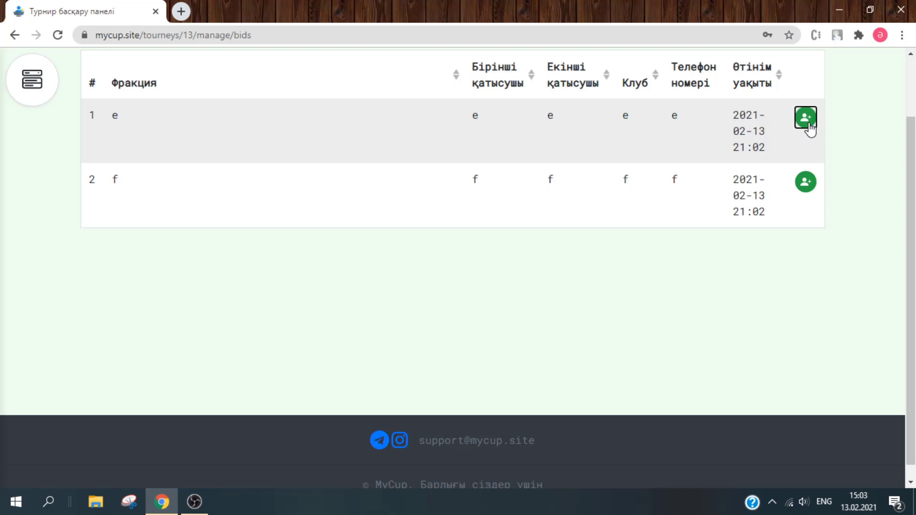
{"action": "left_click", "coordinate": [809, 125]}
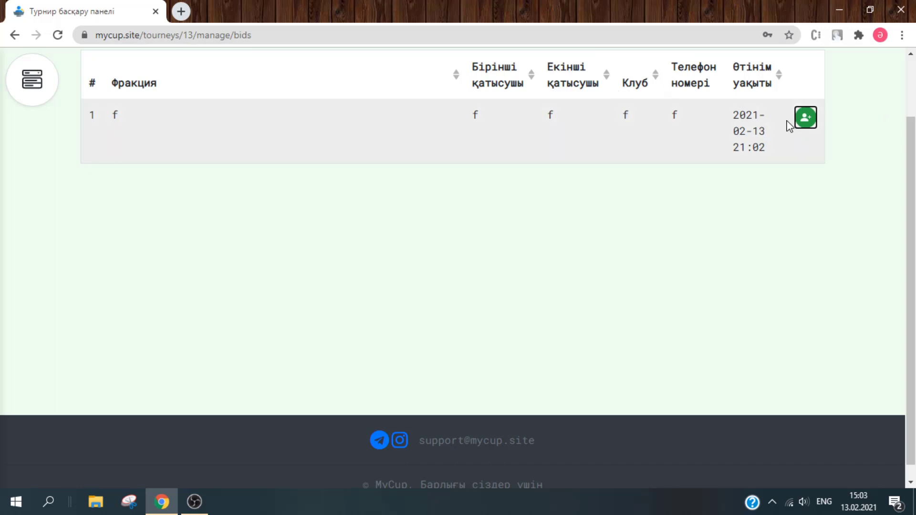
{"action": "left_click", "coordinate": [806, 118]}
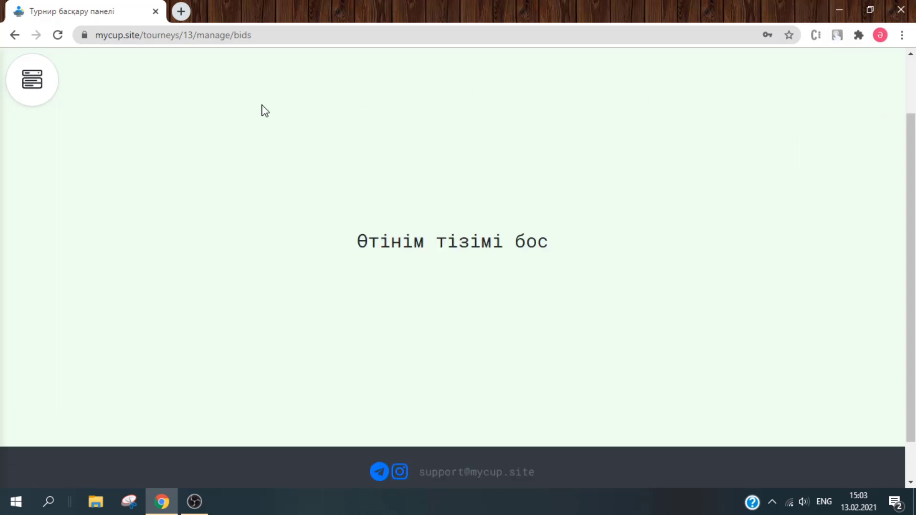
{"action": "left_click", "coordinate": [31, 91]}
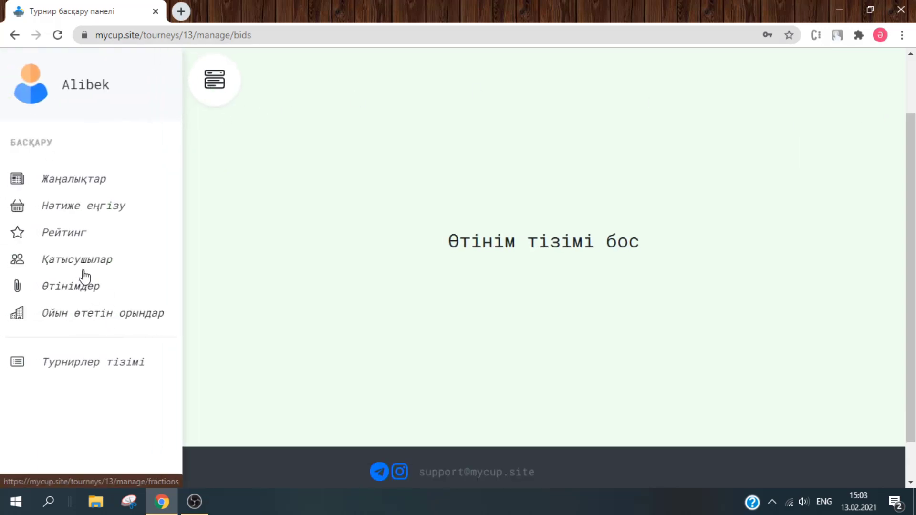
- Delete team b from the tournament's participants list
{"action": "left_click", "coordinate": [84, 266]}
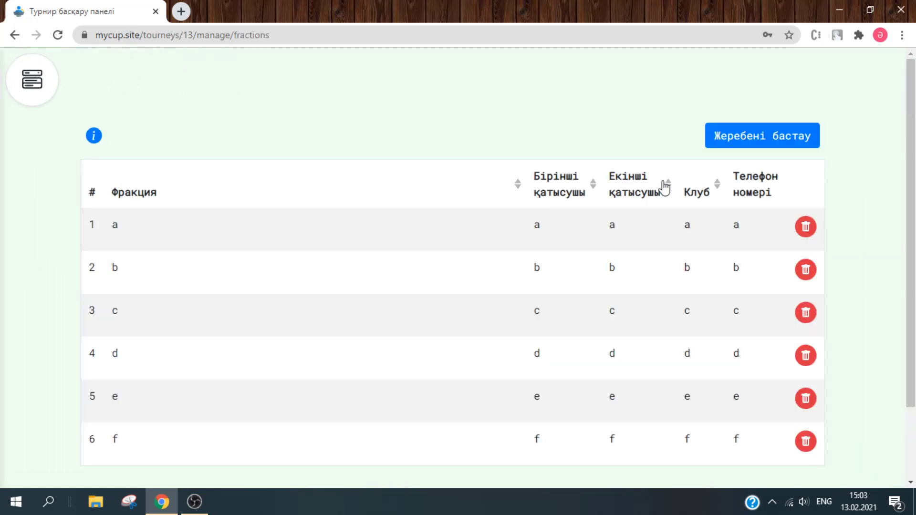
{"action": "scroll", "coordinate": [664, 186], "scroll_direction": "down", "scroll_amount": 1}
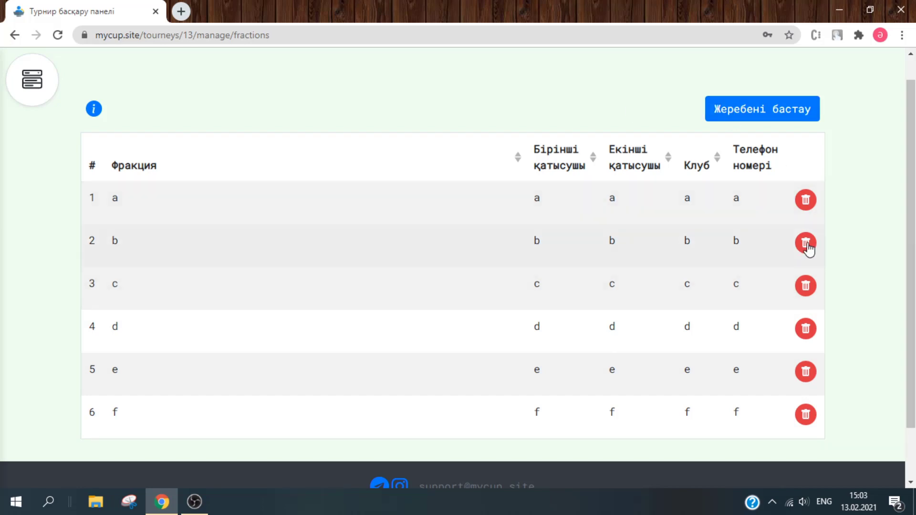
{"action": "left_click", "coordinate": [808, 248]}
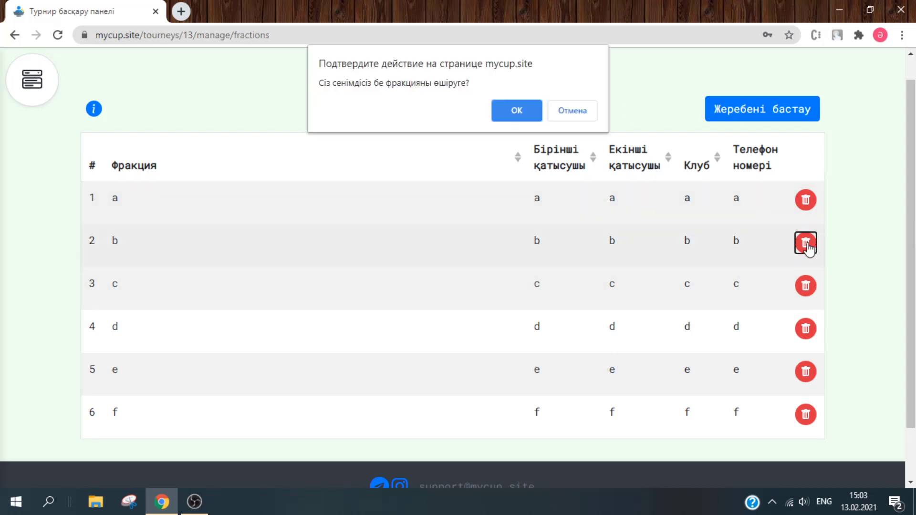
{"action": "left_click", "coordinate": [524, 112]}
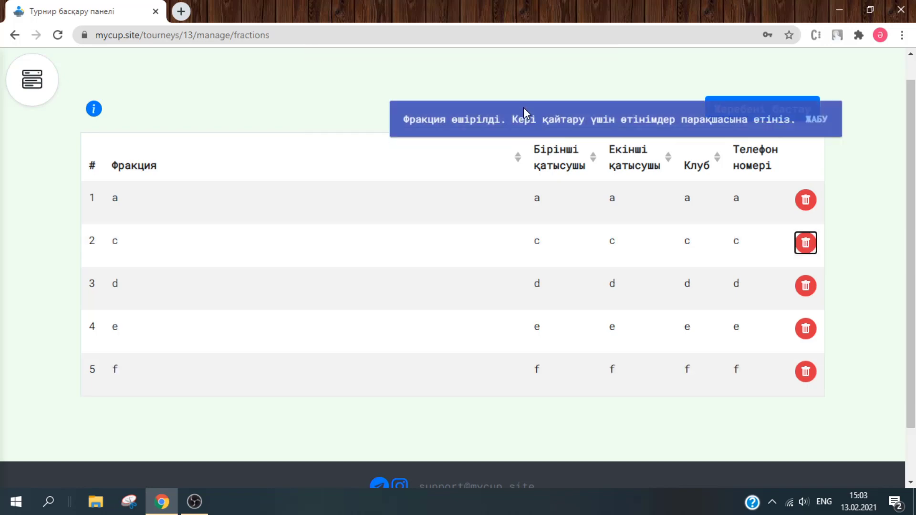
{"action": "left_click", "coordinate": [817, 125]}
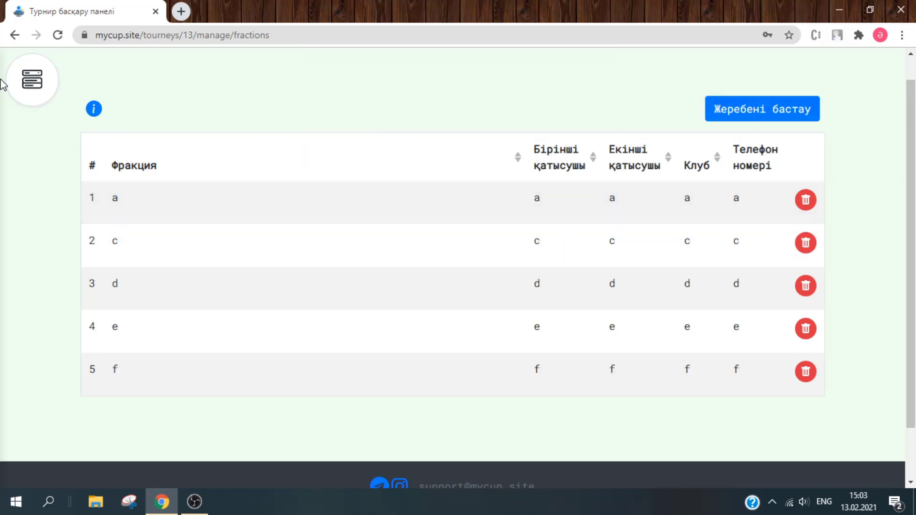
- Re-accept team b's bid and return to the participants list showing teams a to f
{"action": "left_click", "coordinate": [36, 86]}
{"action": "left_click", "coordinate": [86, 295]}
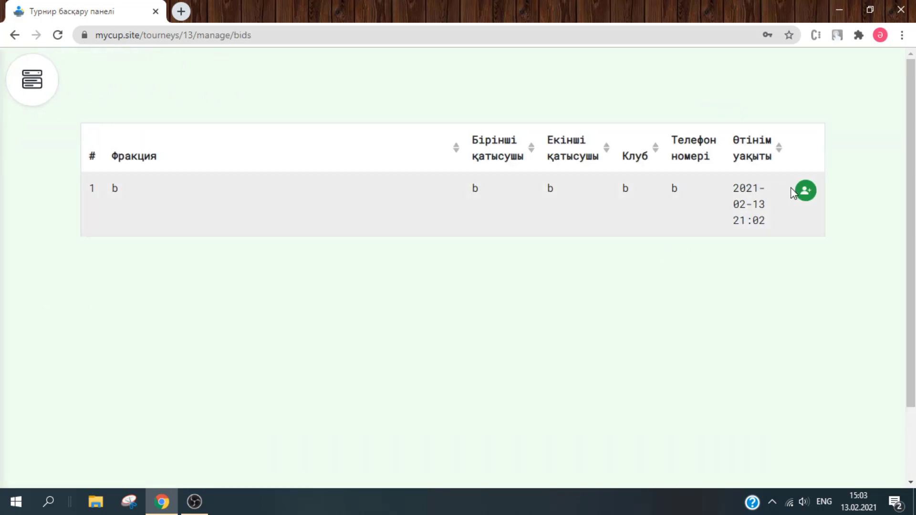
{"action": "left_click", "coordinate": [800, 192]}
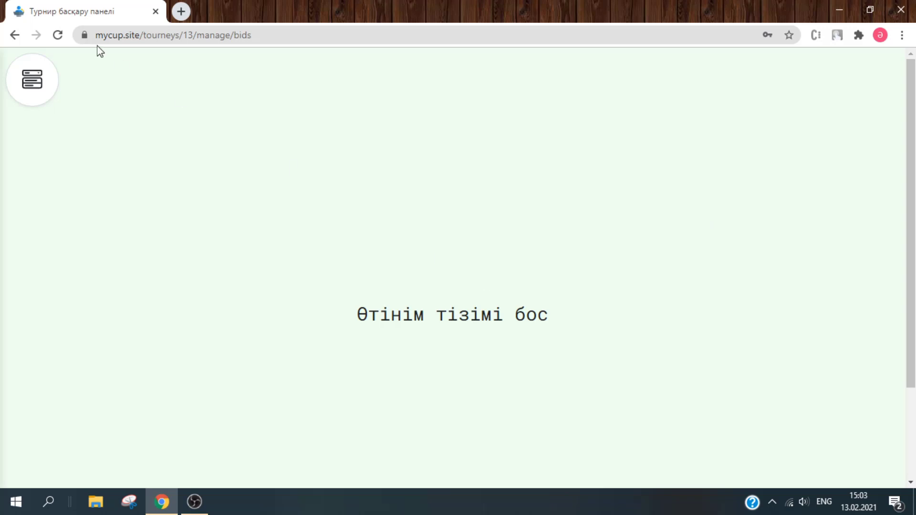
{"action": "left_click", "coordinate": [44, 78]}
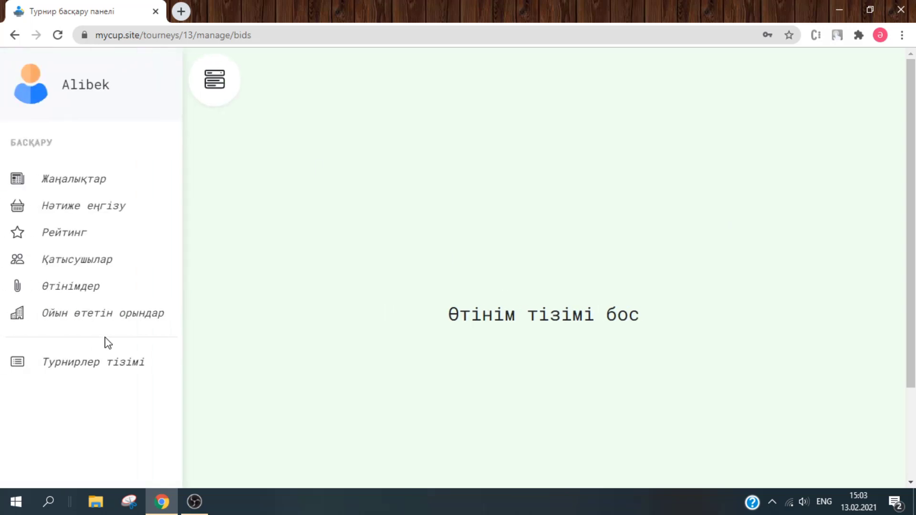
{"action": "left_click", "coordinate": [81, 264]}
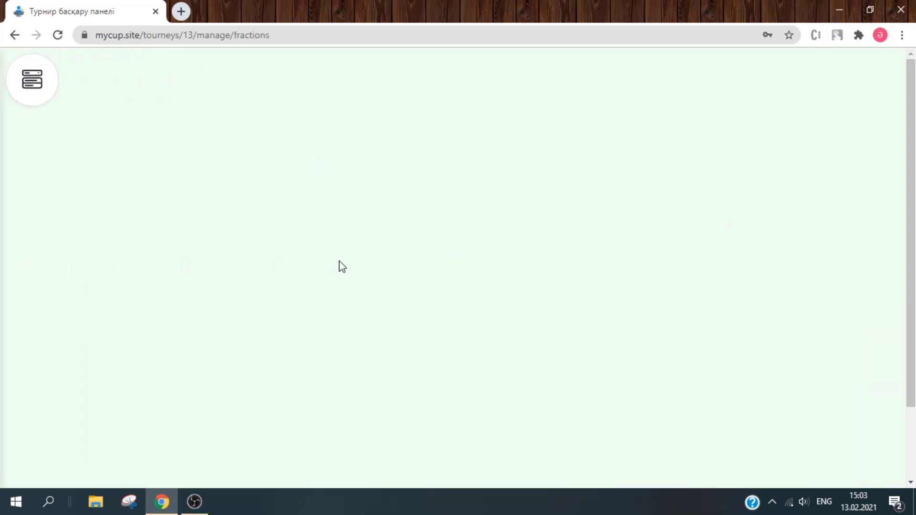
{"action": "scroll", "coordinate": [438, 268], "scroll_direction": "down", "scroll_amount": 1}
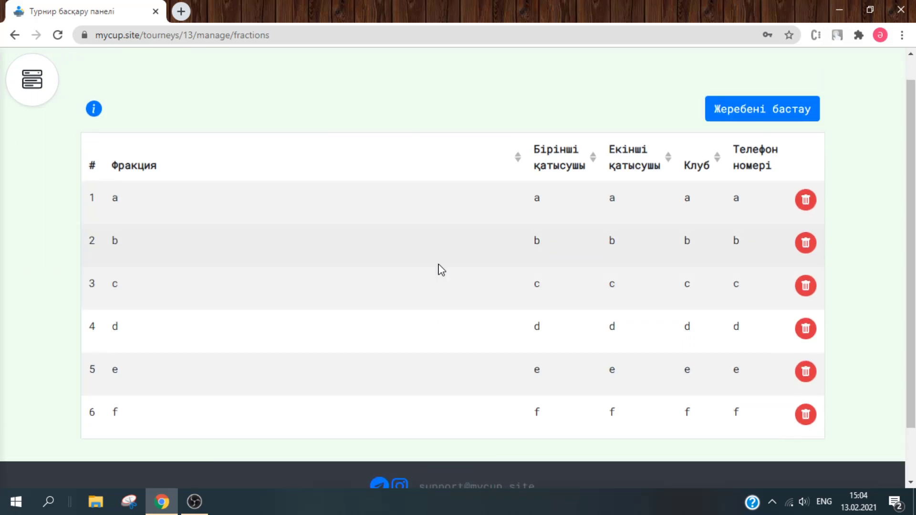
{"action": "scroll", "coordinate": [370, 127], "scroll_direction": "up", "scroll_amount": 1}
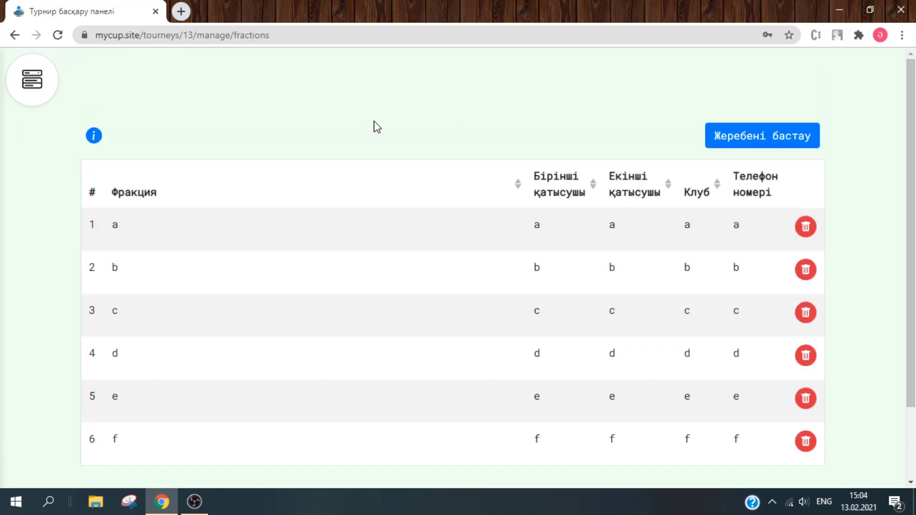
- On the game venues page, enter 101, 102 and 103 into the three venue fields
{"action": "left_click", "coordinate": [47, 95]}
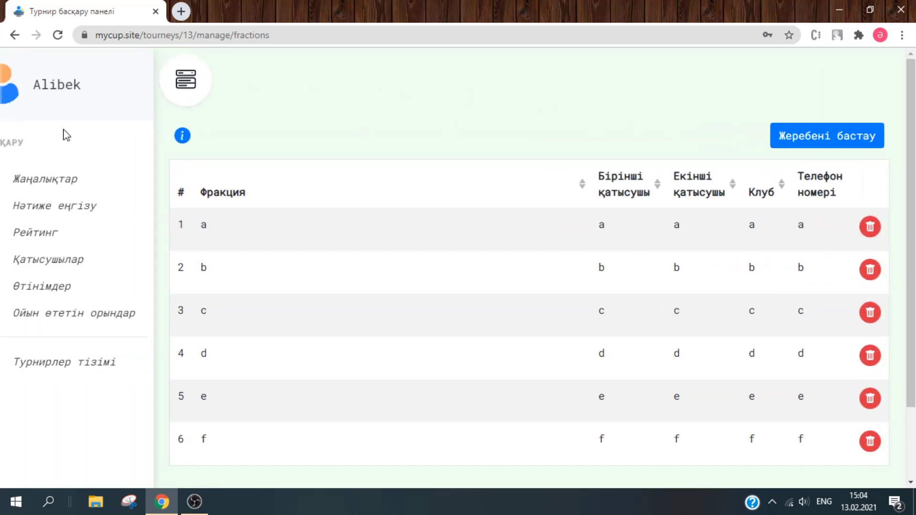
{"action": "left_click", "coordinate": [105, 314]}
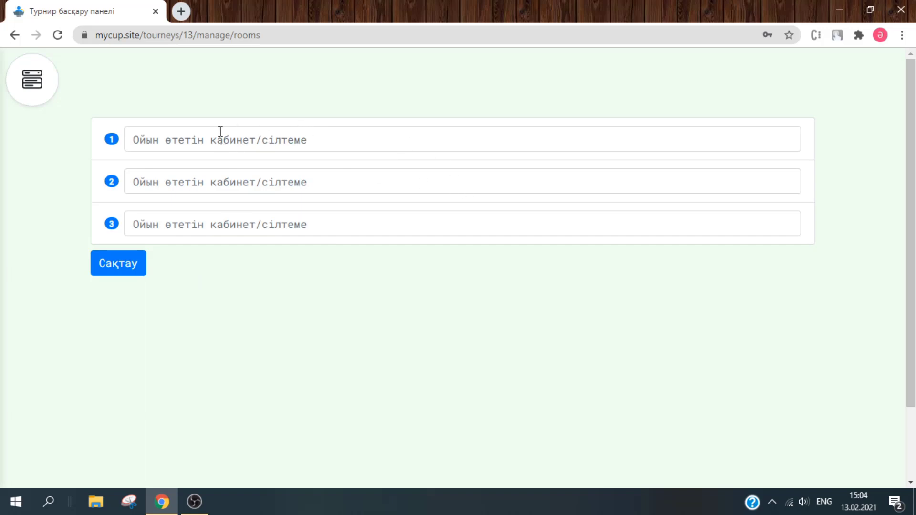
{"action": "left_click", "coordinate": [355, 138]}
{"action": "type", "text": "101"}
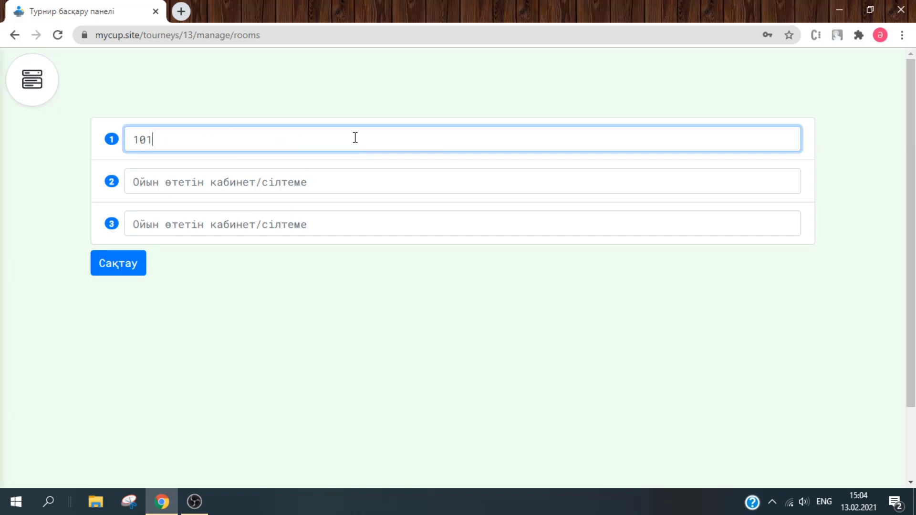
{"action": "key", "text": "Tab"}
{"action": "type", "text": "102"}
{"action": "key", "text": "Tab"}
{"action": "type", "text": "103"}
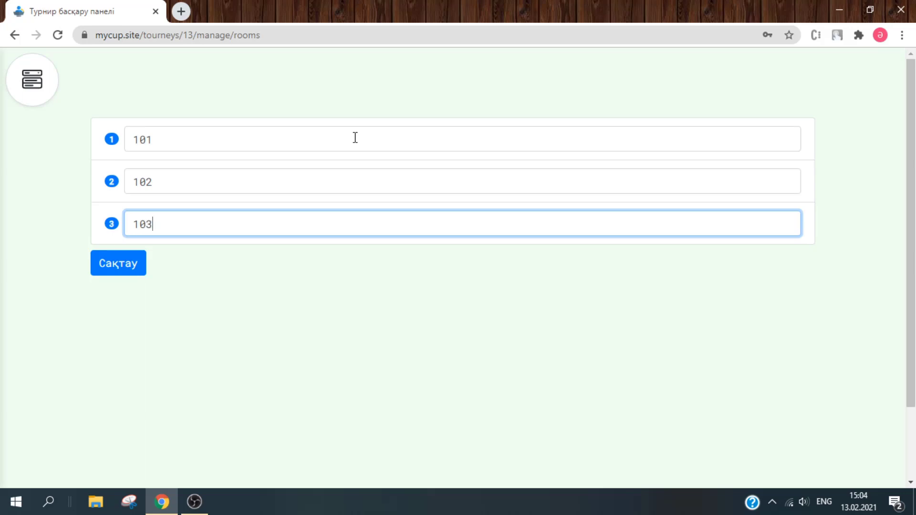
- Replace the first two venues with meet and zoom, keeping 103
{"action": "left_click", "coordinate": [355, 137]}
{"action": "key", "text": "ctrl+a"}
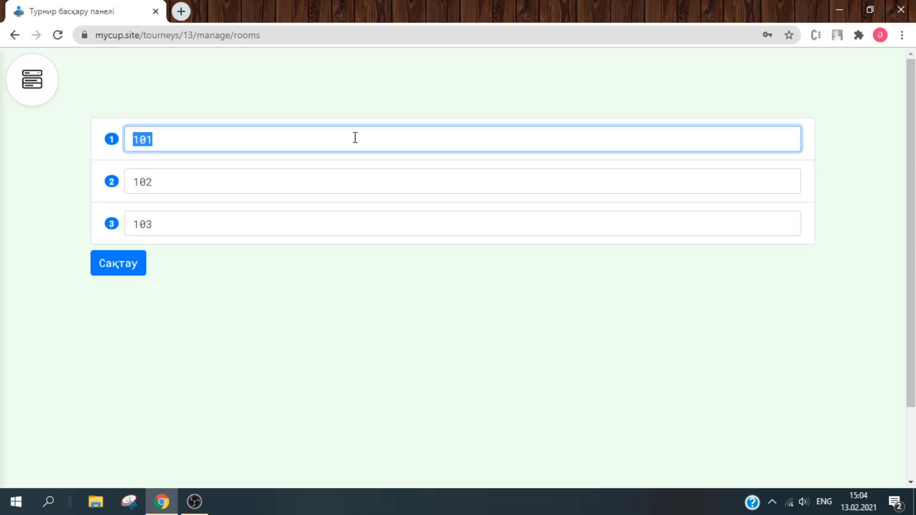
{"action": "type", "text": "meet"}
{"action": "key", "text": "Tab"}
{"action": "type", "text": "zoom"}
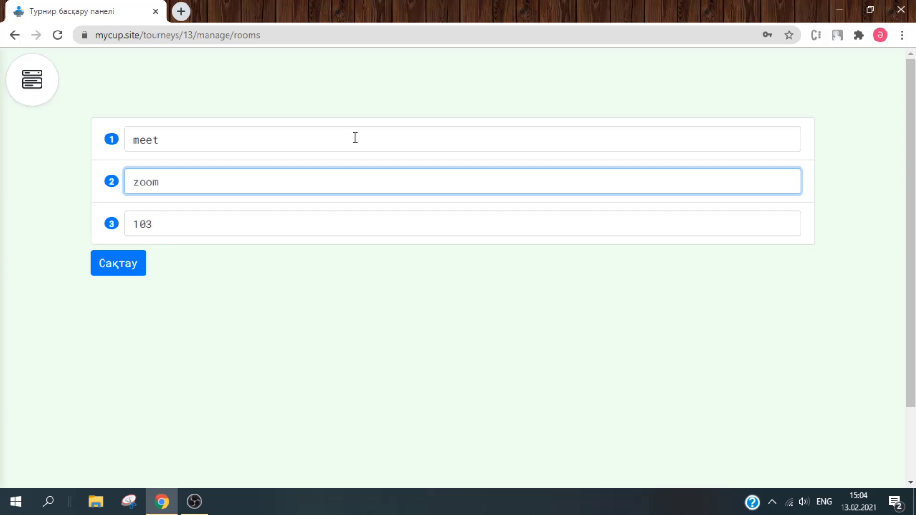
{"action": "left_click", "coordinate": [239, 216]}
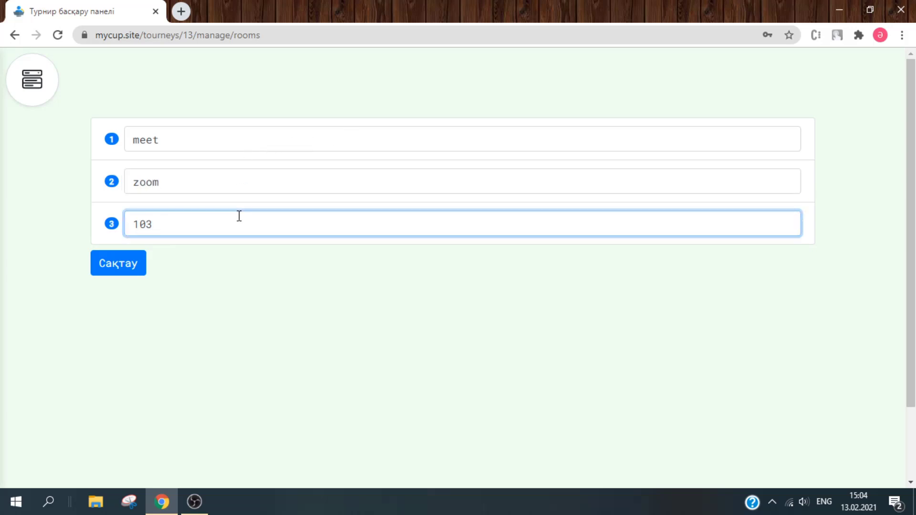
{"action": "key", "text": "ctrl+a"}
{"action": "left_click", "coordinate": [282, 329]}
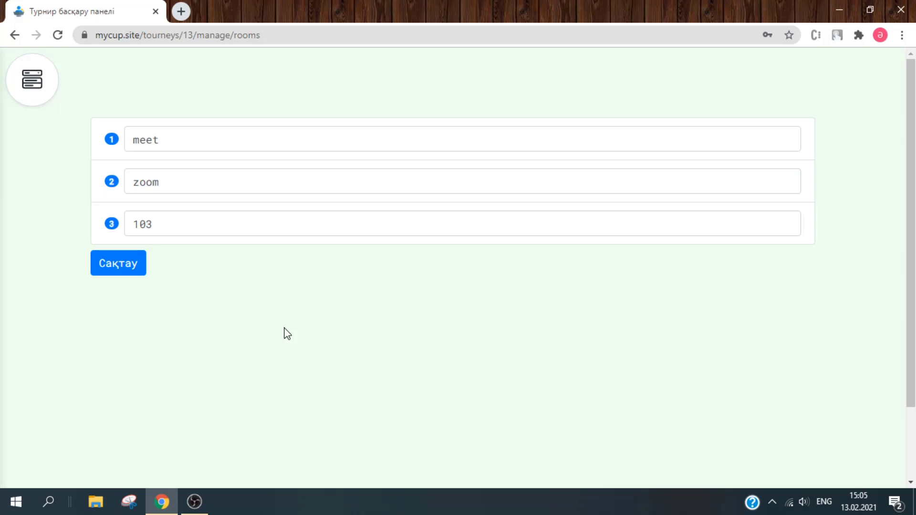
- Search Google for 'discord' in a new browser tab
{"action": "left_click", "coordinate": [187, 8]}
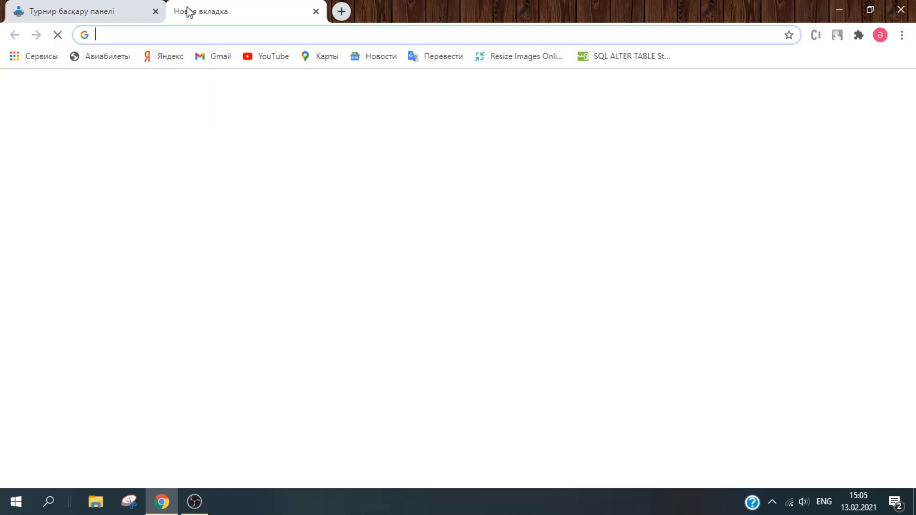
{"action": "type", "text": "discord"}
{"action": "key", "text": "Return"}
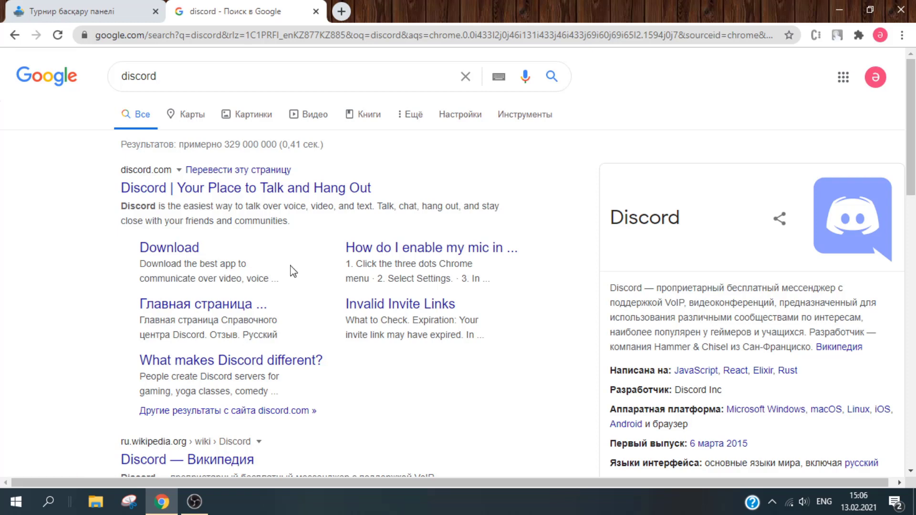
- Replace the first room entry with a contact's name and phone number
{"action": "left_click", "coordinate": [97, 4]}
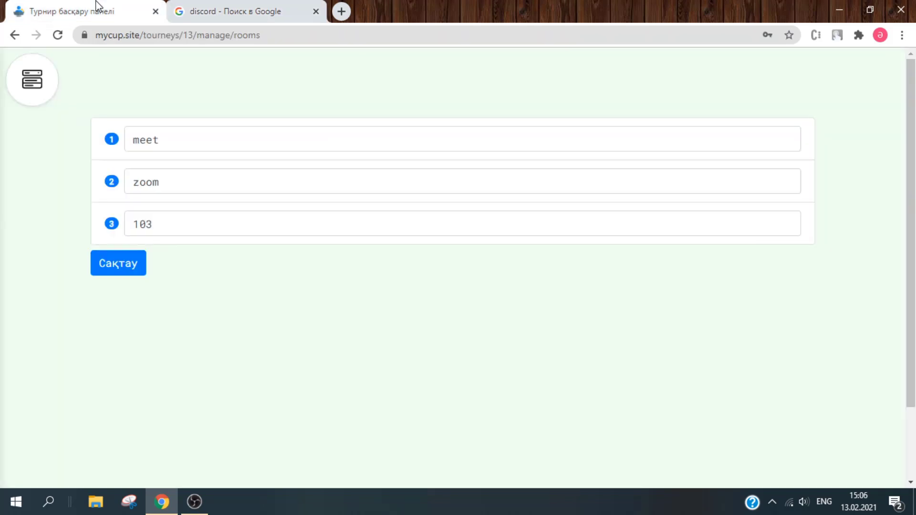
{"action": "left_click", "coordinate": [216, 137]}
{"action": "key", "text": "ctrl+a"}
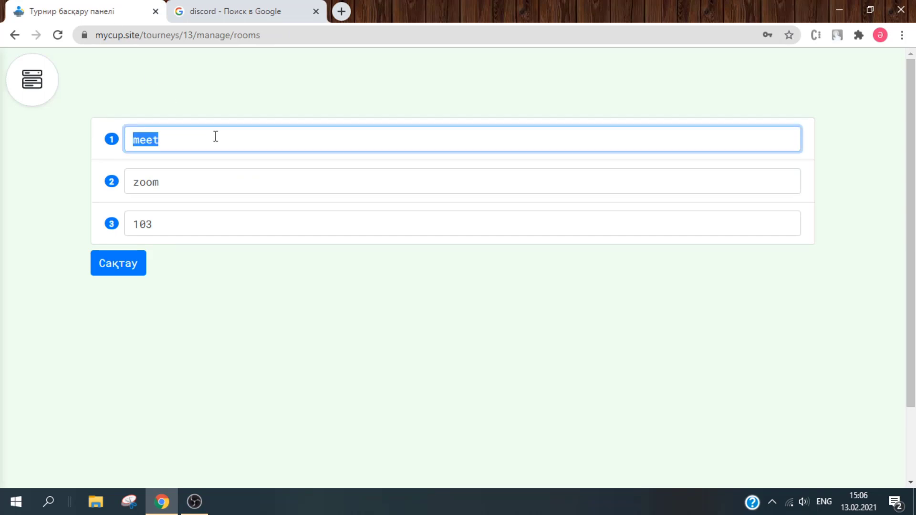
{"action": "type", "text": "Aibol"}
{"action": "key", "text": "Tab"}
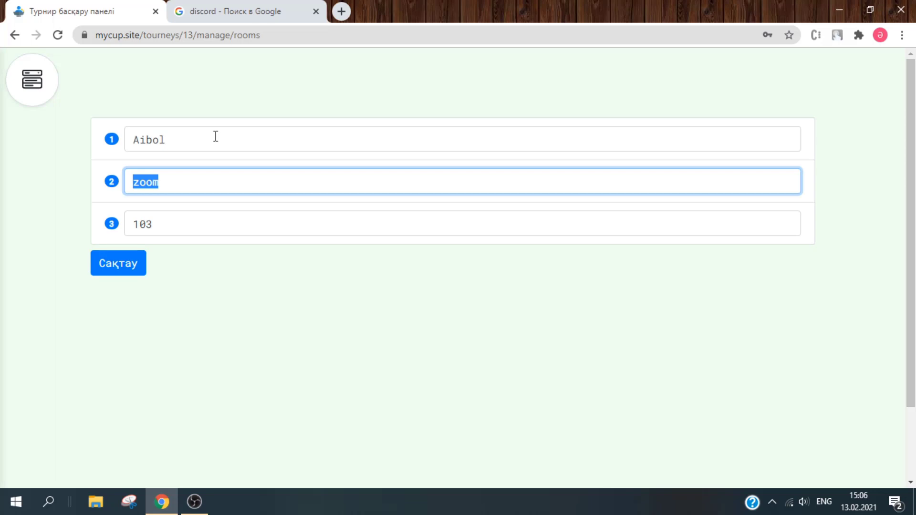
{"action": "left_click", "coordinate": [216, 137]}
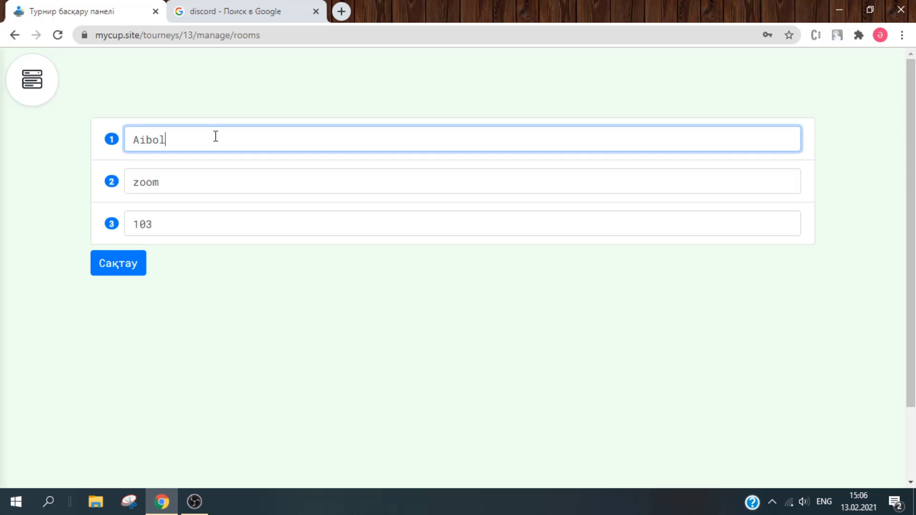
- Enter a second contact's name and phone number in room 2 and save the rooms list
{"action": "key", "text": "Tab"}
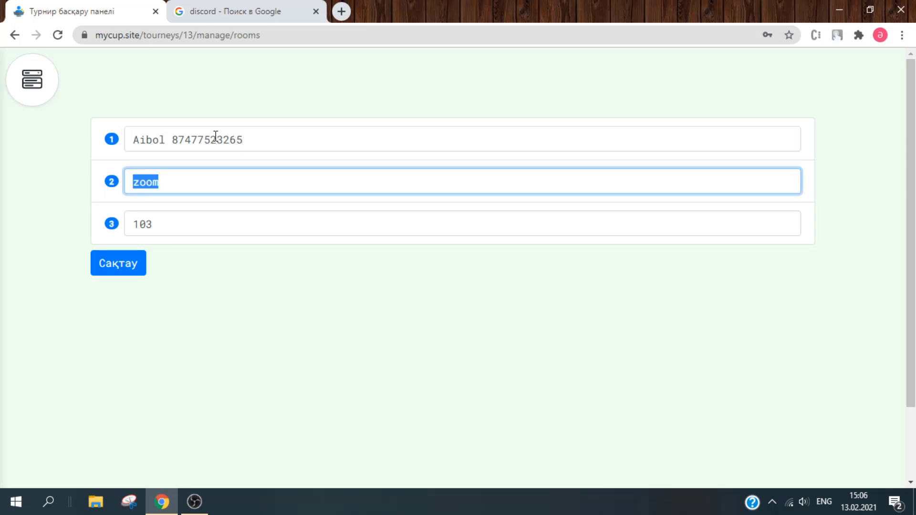
{"action": "type", "text": "Aizhan "}
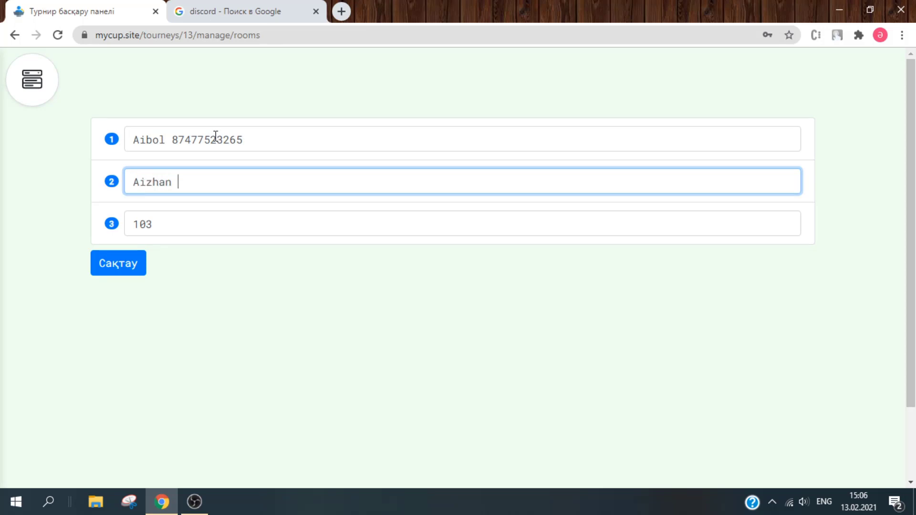
{"action": "left_click", "coordinate": [270, 281]}
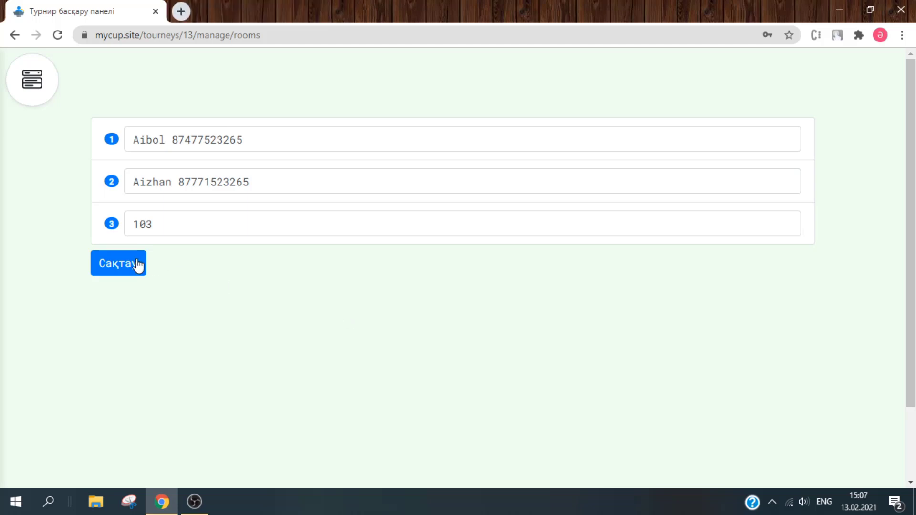
{"action": "left_click", "coordinate": [112, 263]}
- Start and confirm the tournament draw (Жеребені бастау) from the participants list
{"action": "left_click", "coordinate": [17, 85]}
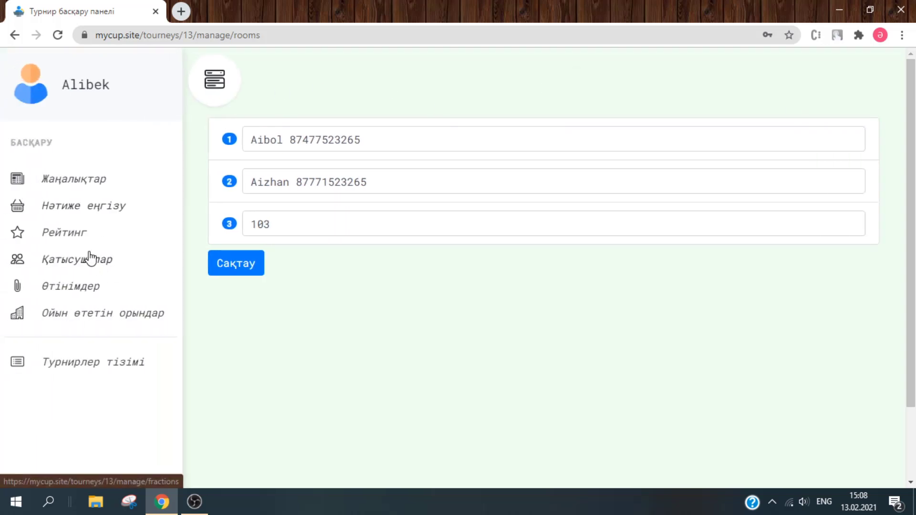
{"action": "left_click", "coordinate": [84, 259]}
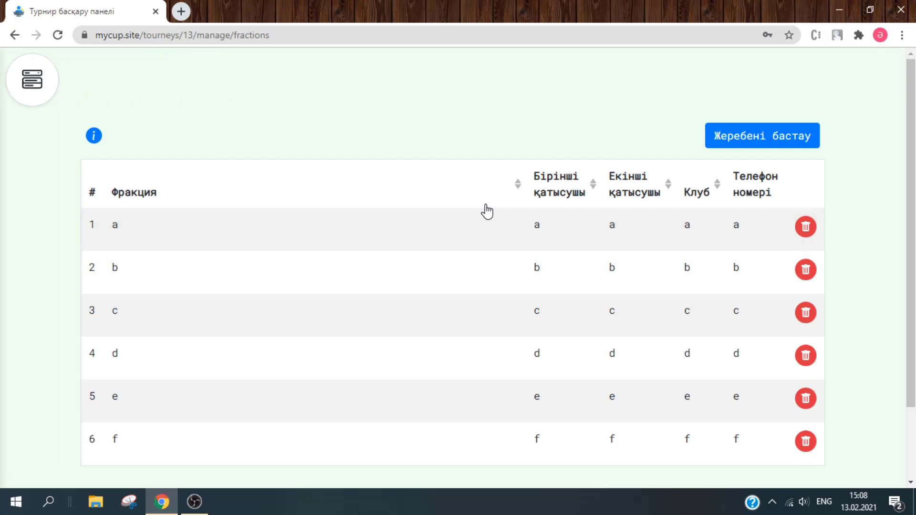
{"action": "left_click", "coordinate": [773, 150]}
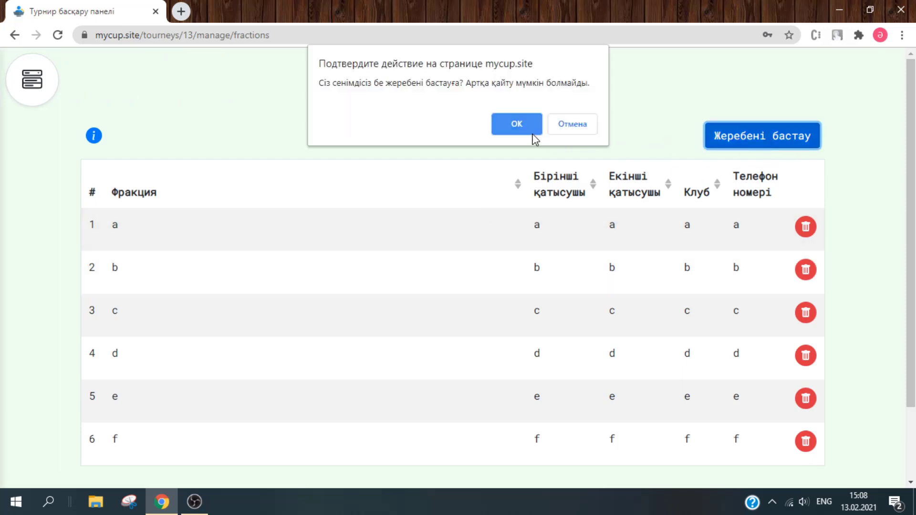
{"action": "left_click", "coordinate": [517, 124]}
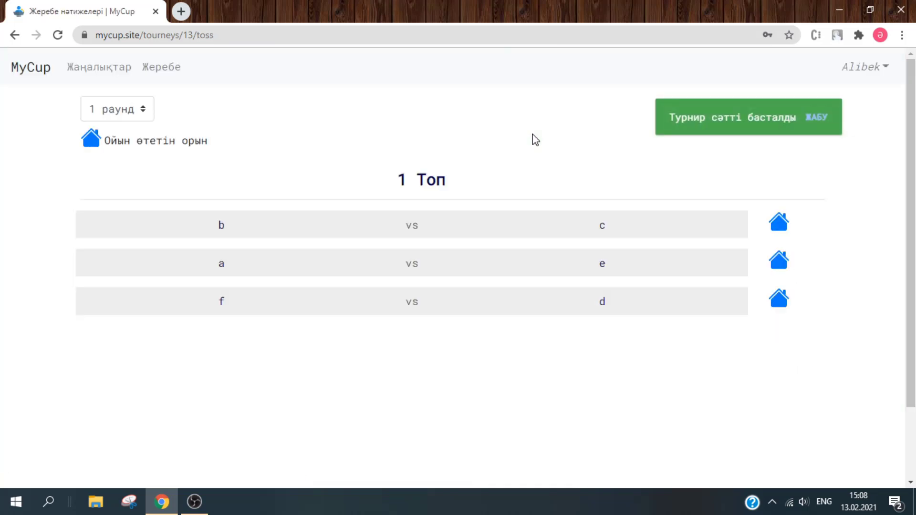
- View the pairings for rounds 2, 3 and 4 in the round dropdown
{"action": "left_click", "coordinate": [819, 121]}
{"action": "left_click", "coordinate": [143, 114]}
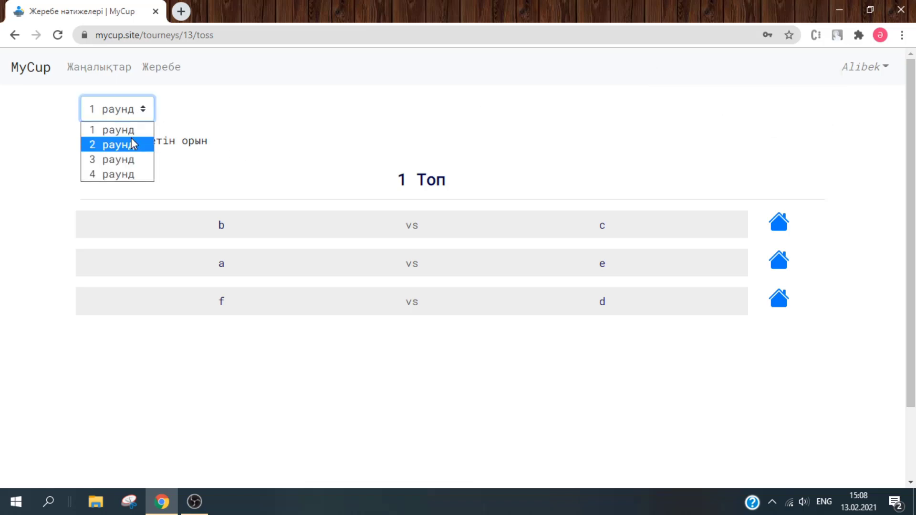
{"action": "left_click", "coordinate": [138, 144]}
{"action": "left_click", "coordinate": [122, 123]}
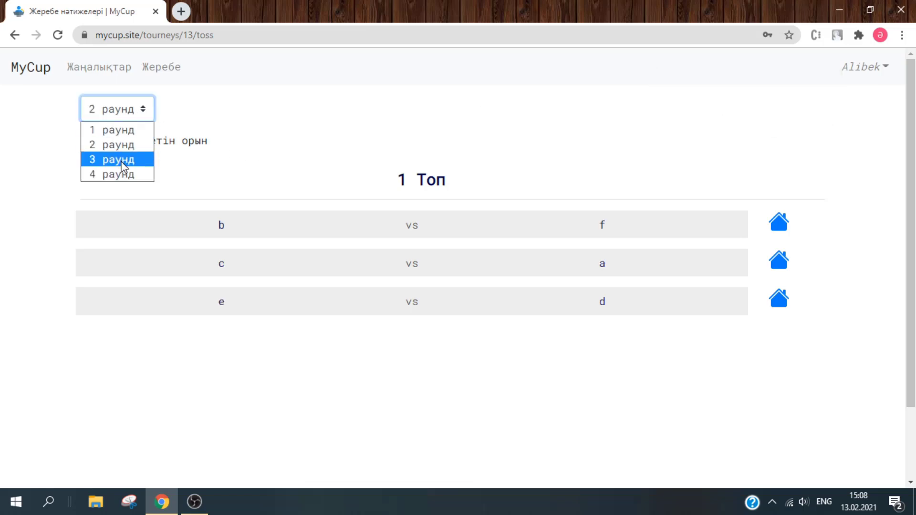
{"action": "left_click", "coordinate": [121, 159]}
{"action": "left_click", "coordinate": [126, 121]}
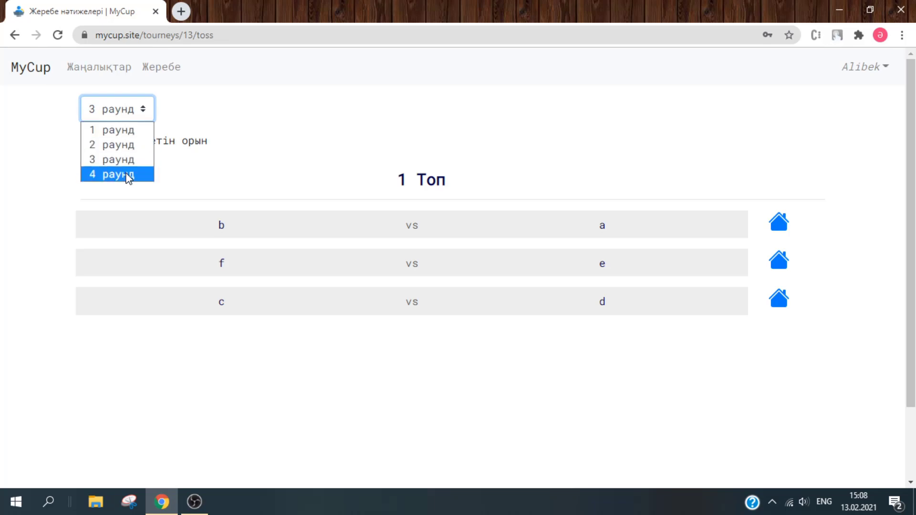
{"action": "left_click", "coordinate": [127, 173]}
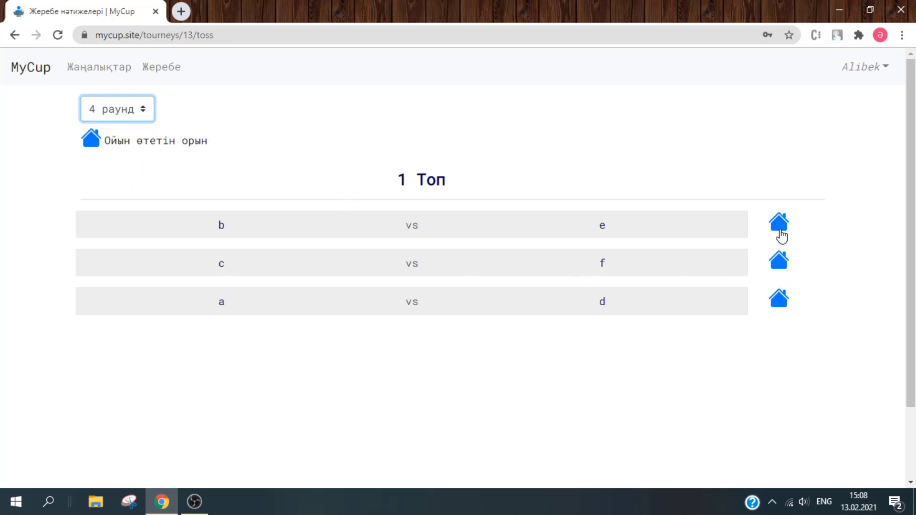
- Check the venues of the b vs e and c vs f matches, then return to the management panel
{"action": "left_click", "coordinate": [779, 228]}
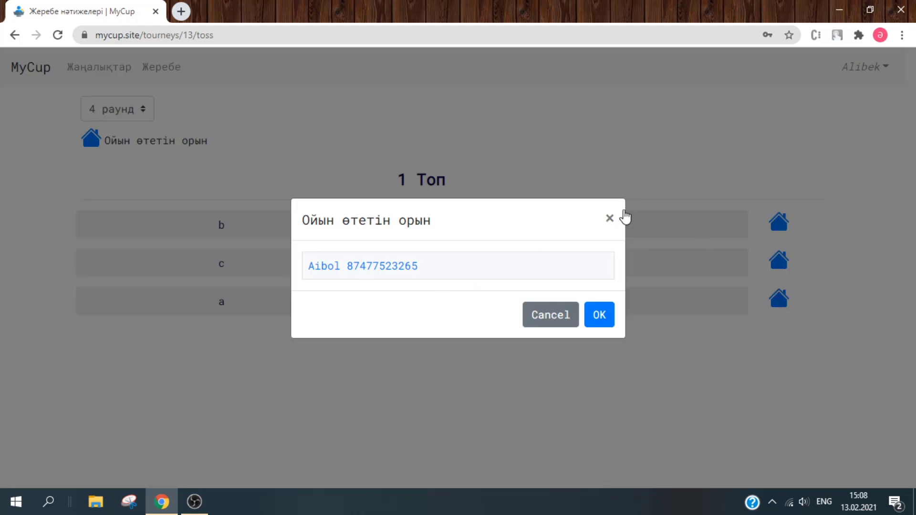
{"action": "left_click", "coordinate": [611, 218]}
{"action": "left_click", "coordinate": [779, 260]}
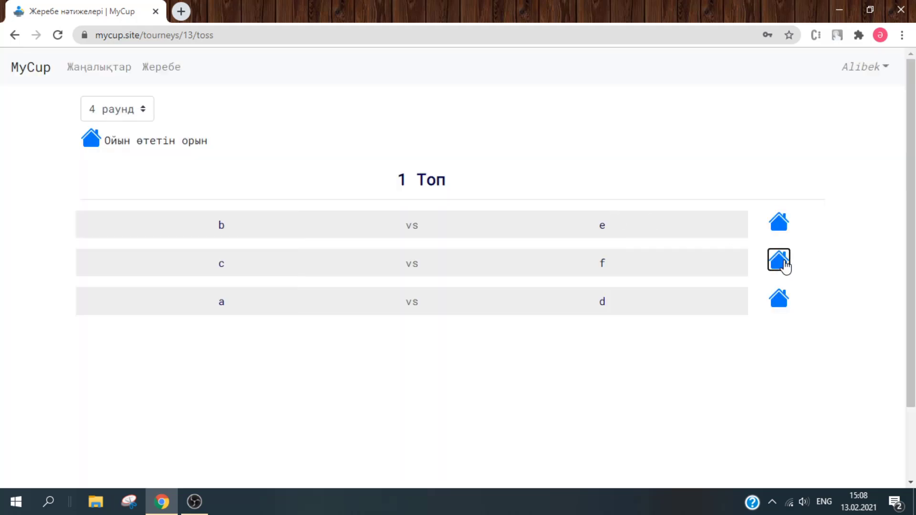
{"action": "left_click", "coordinate": [609, 219]}
{"action": "left_click", "coordinate": [15, 38]}
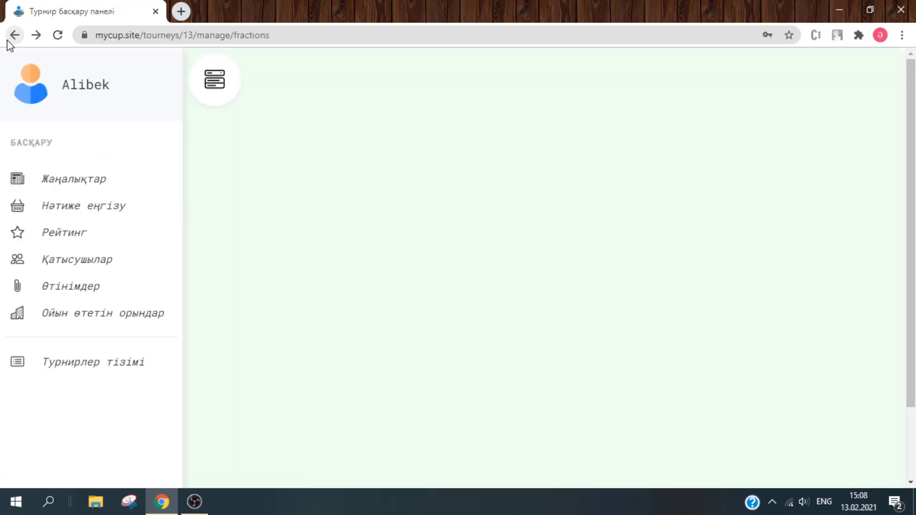
{"action": "left_click", "coordinate": [89, 319]}
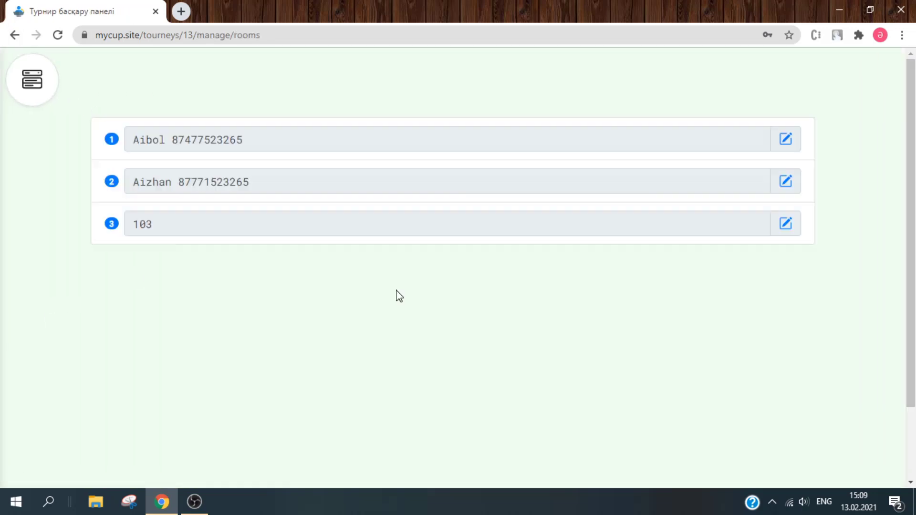
{"action": "left_click", "coordinate": [785, 140]}
{"action": "left_click", "coordinate": [675, 143]}
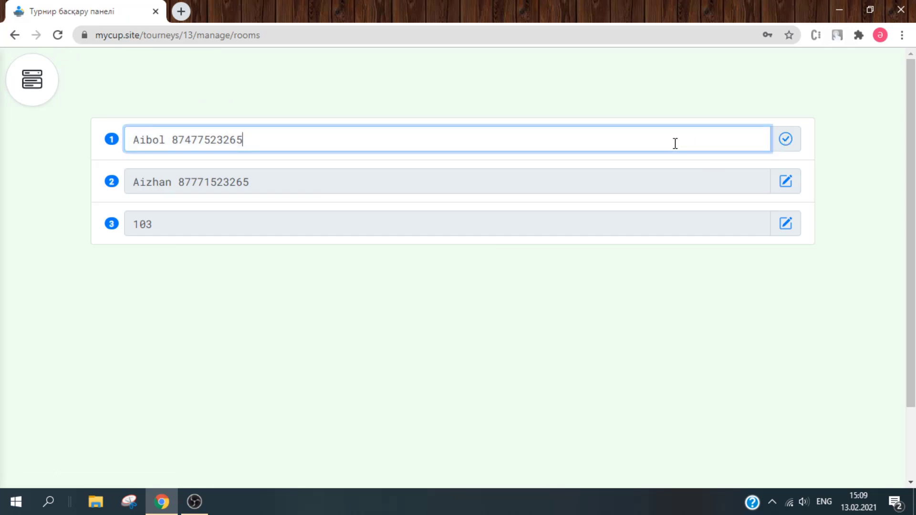
{"action": "key", "text": "ctrl+a"}
{"action": "type", "text": "https://meet.google.com/vwk-orxo-wdm"}
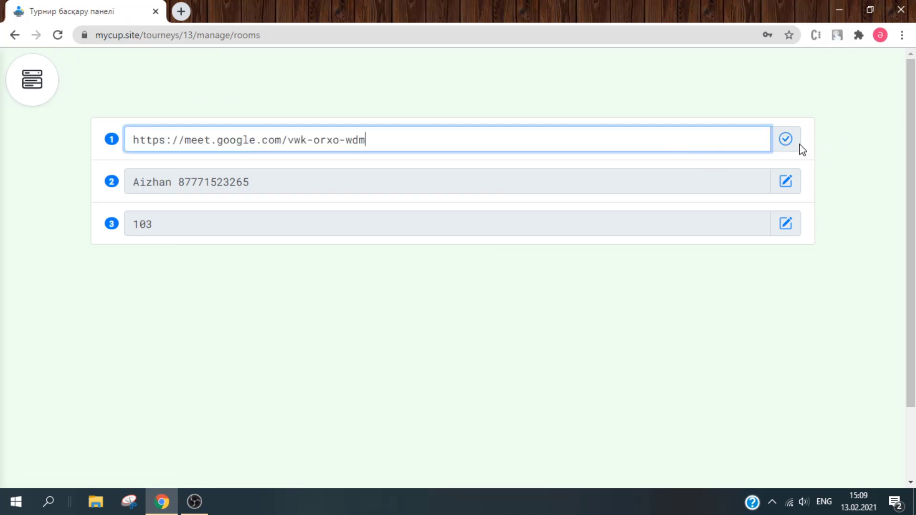
{"action": "left_click", "coordinate": [786, 145]}
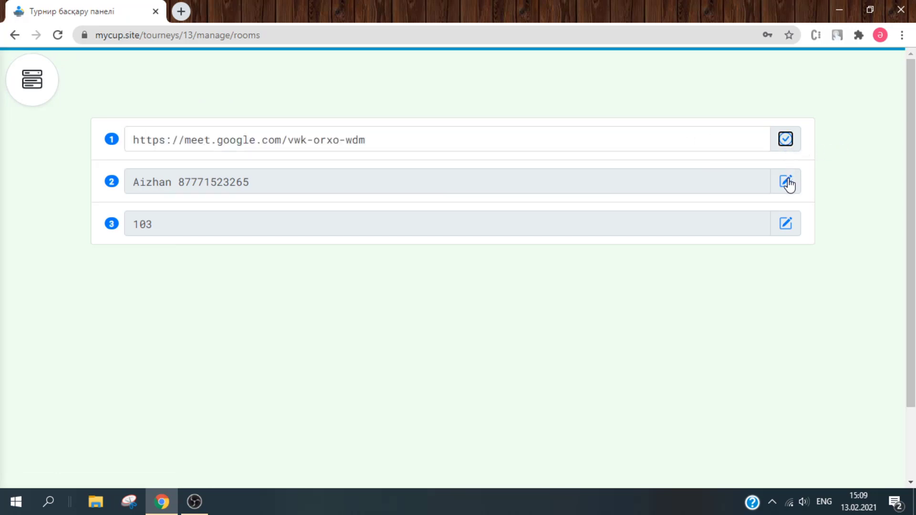
- Paste the same Meet link into the second and third rooms, saving each
{"action": "left_click", "coordinate": [788, 183]}
{"action": "left_click", "coordinate": [737, 178]}
{"action": "key", "text": "ctrl+a"}
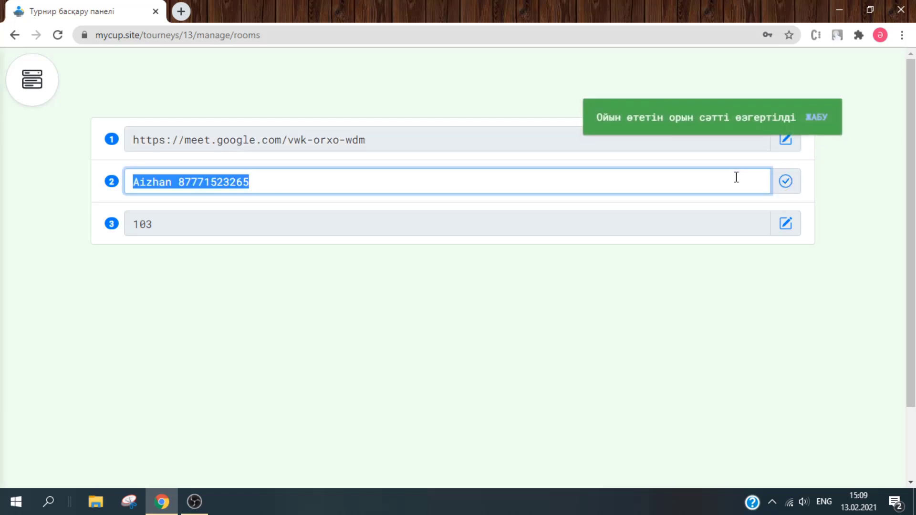
{"action": "type", "text": "https://meet.google.com/vwk-orxo-wdm"}
{"action": "left_click", "coordinate": [793, 184]}
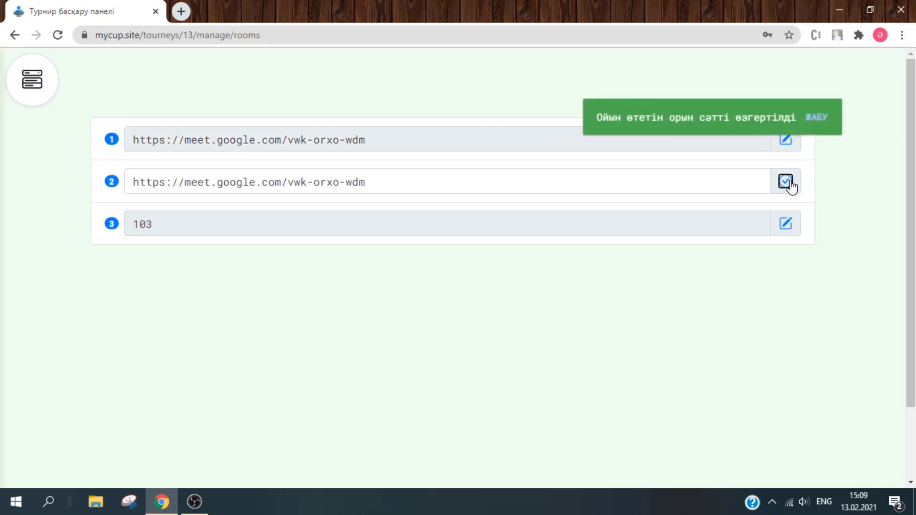
{"action": "left_click", "coordinate": [788, 224]}
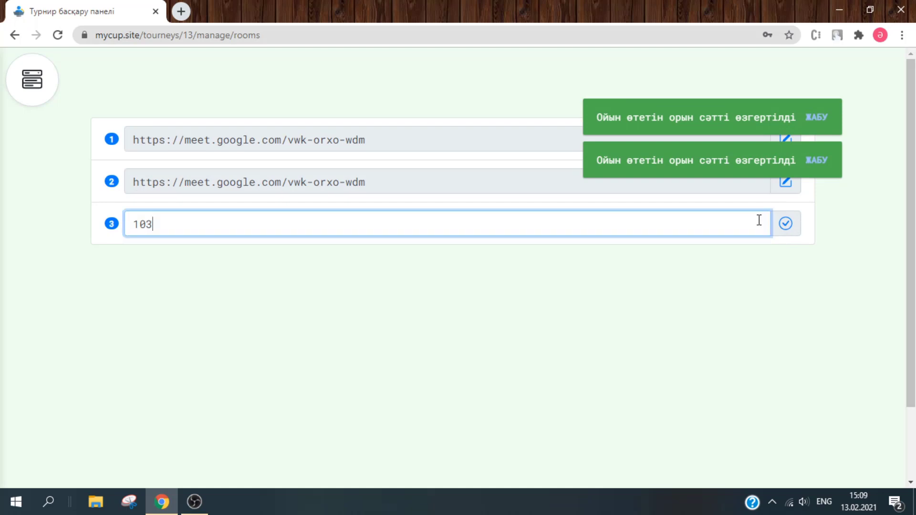
{"action": "key", "text": "ctrl+a"}
{"action": "type", "text": "https://meet.google.com/vwk-orxo-wdm"}
{"action": "left_click", "coordinate": [786, 224]}
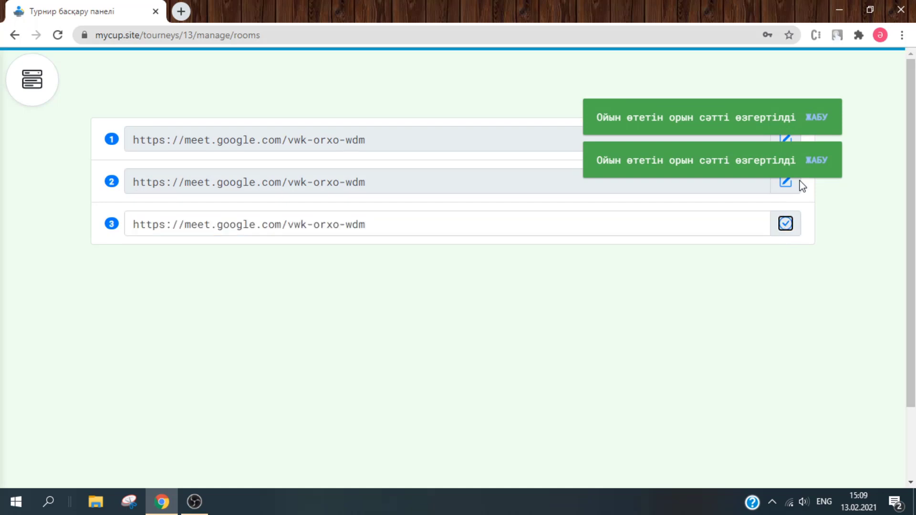
- Dismiss the success notices, reload the rooms list, and return to the tournament list
{"action": "left_click", "coordinate": [819, 127]}
{"action": "left_click", "coordinate": [819, 127]}
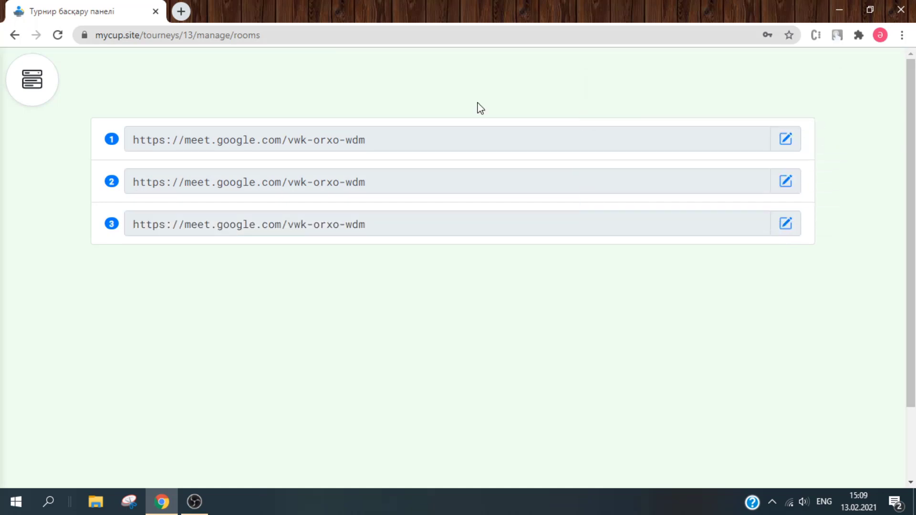
{"action": "left_click", "coordinate": [35, 85]}
{"action": "left_click", "coordinate": [103, 310]}
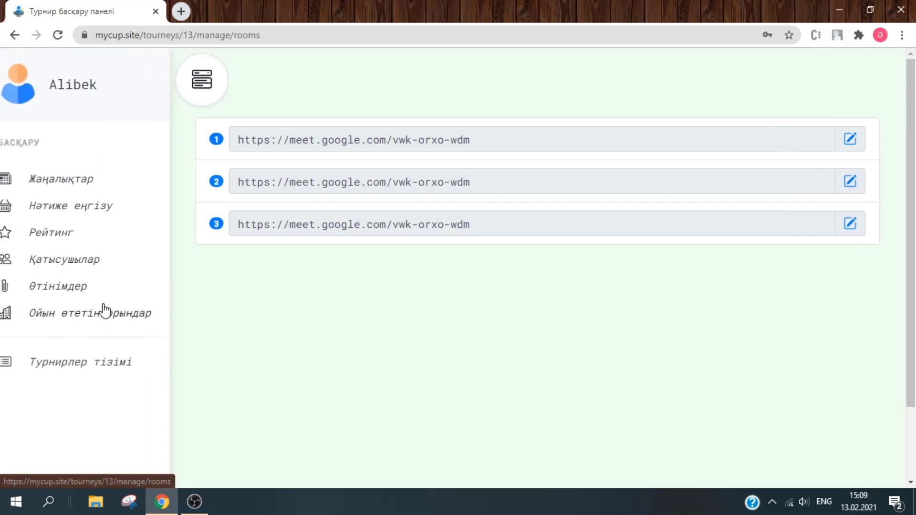
{"action": "left_click", "coordinate": [33, 89]}
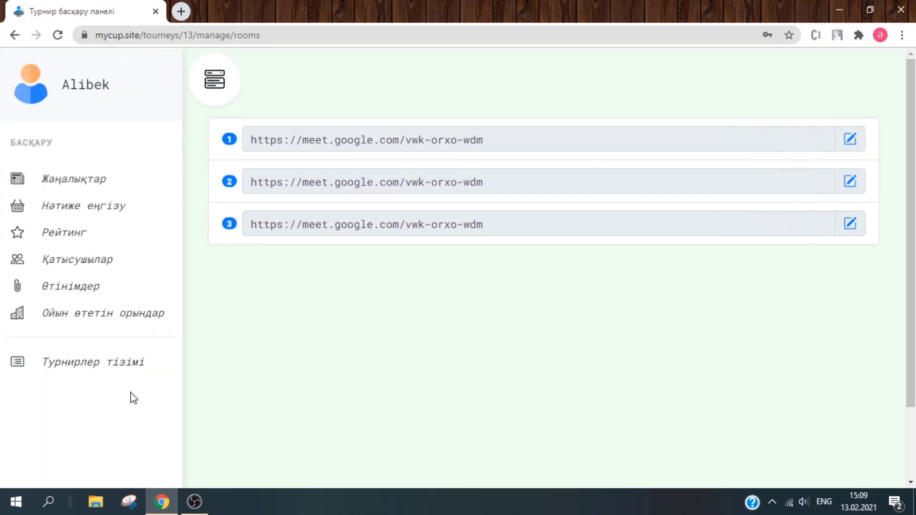
{"action": "left_click", "coordinate": [128, 373]}
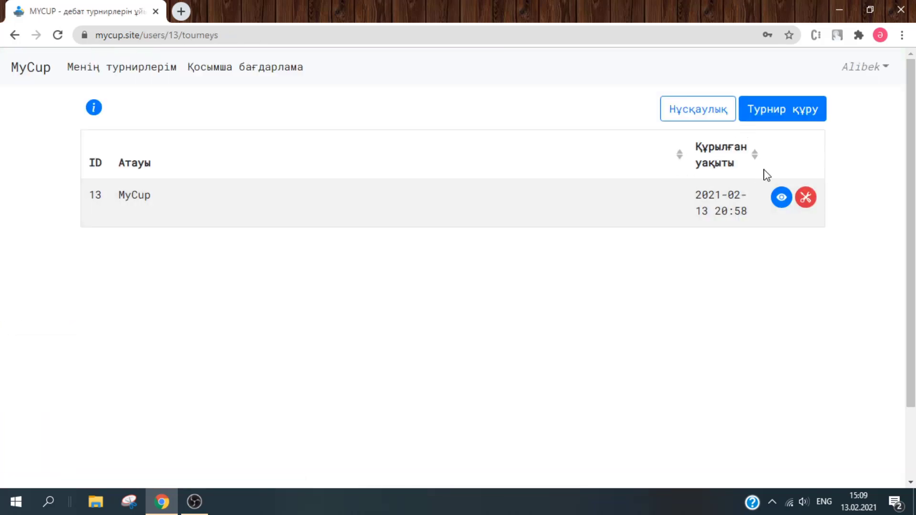
- Open the b vs c match's Google Meet room link from the draw, then go back
{"action": "left_click", "coordinate": [778, 200]}
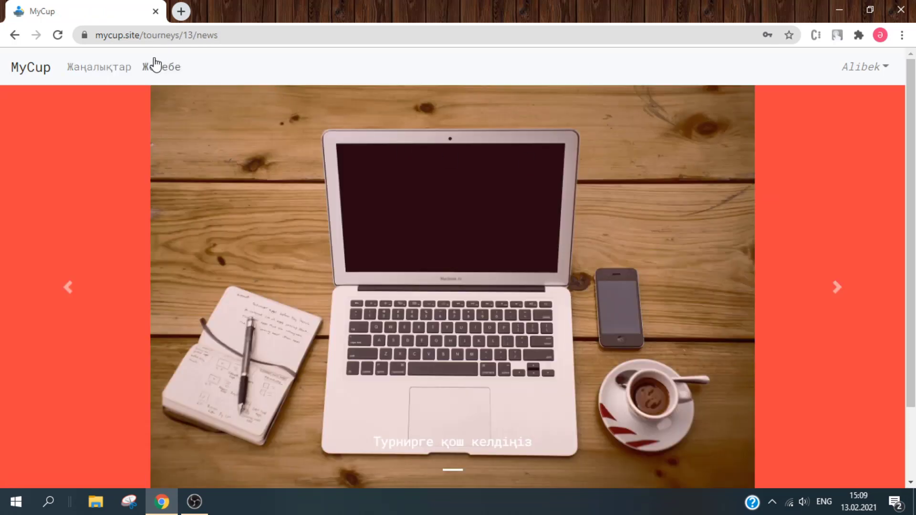
{"action": "left_click", "coordinate": [157, 66]}
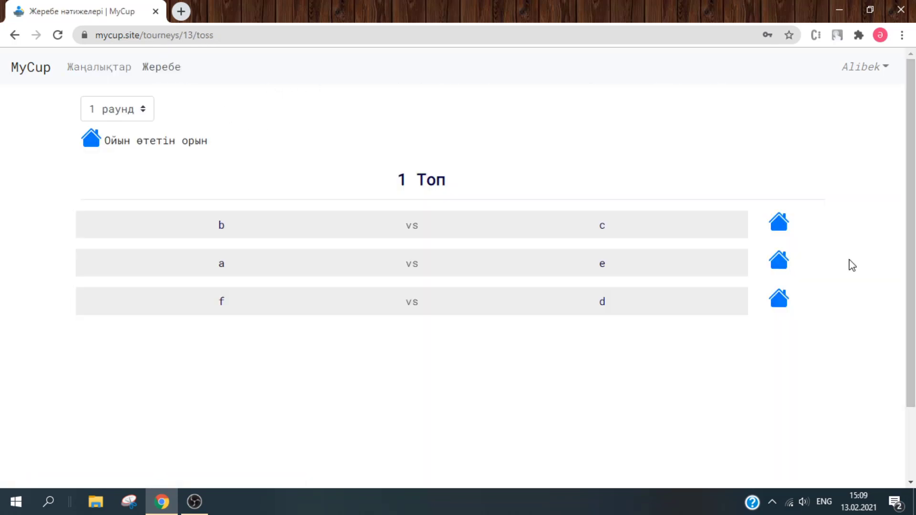
{"action": "left_click", "coordinate": [778, 222]}
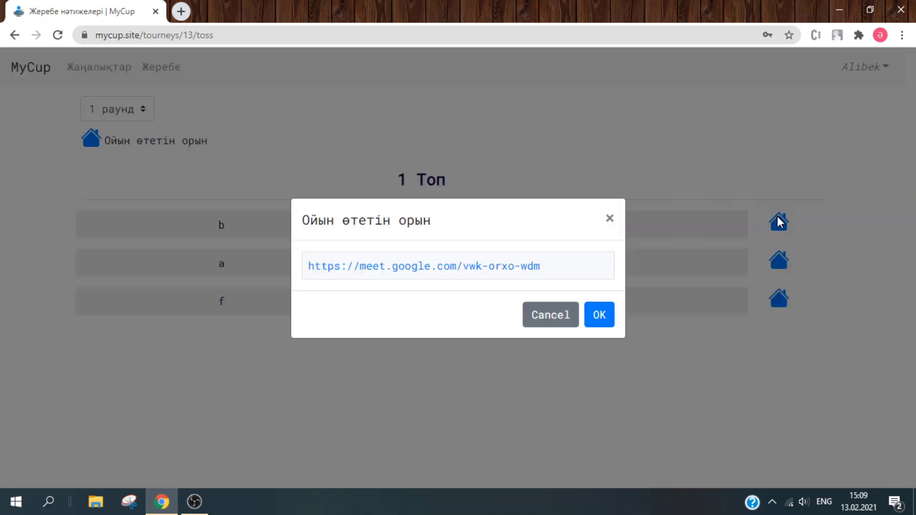
{"action": "left_click", "coordinate": [496, 270]}
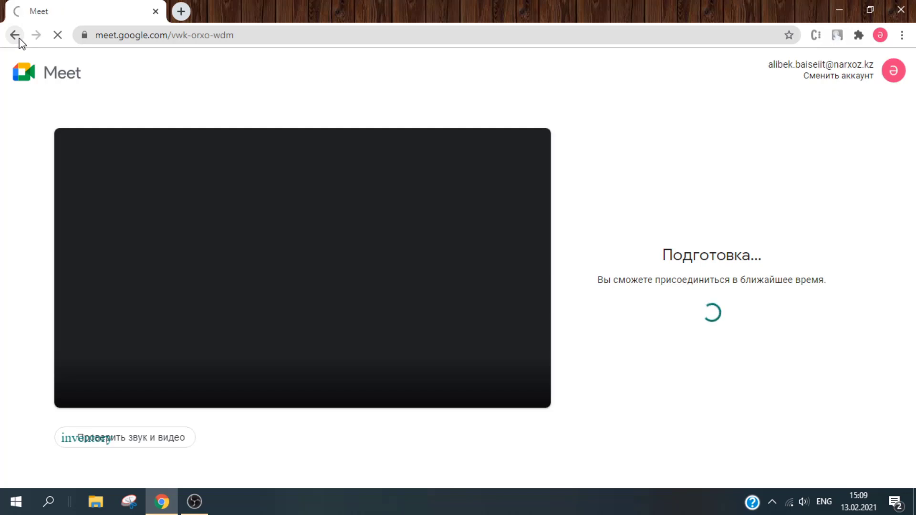
{"action": "left_click", "coordinate": [19, 40]}
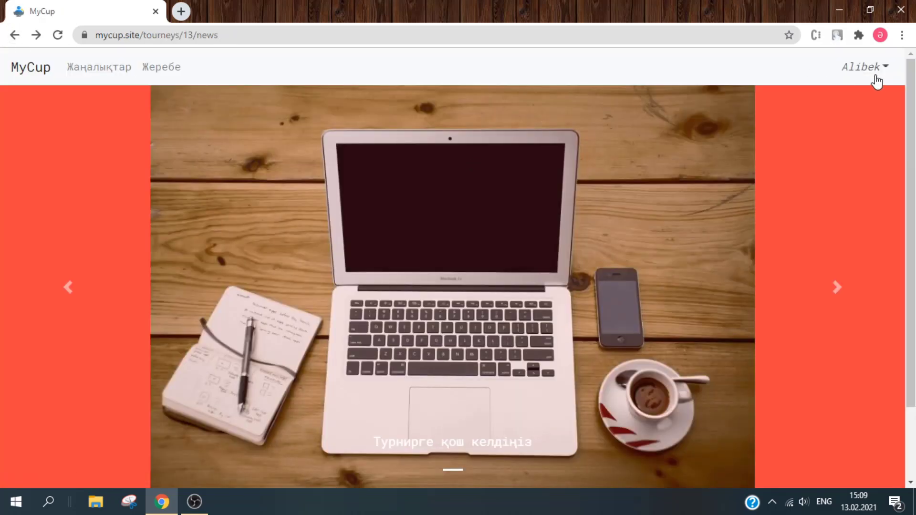
- Open tournament 13's management panel via Менің турнирлерім
{"action": "left_click", "coordinate": [877, 72]}
{"action": "left_click", "coordinate": [858, 105]}
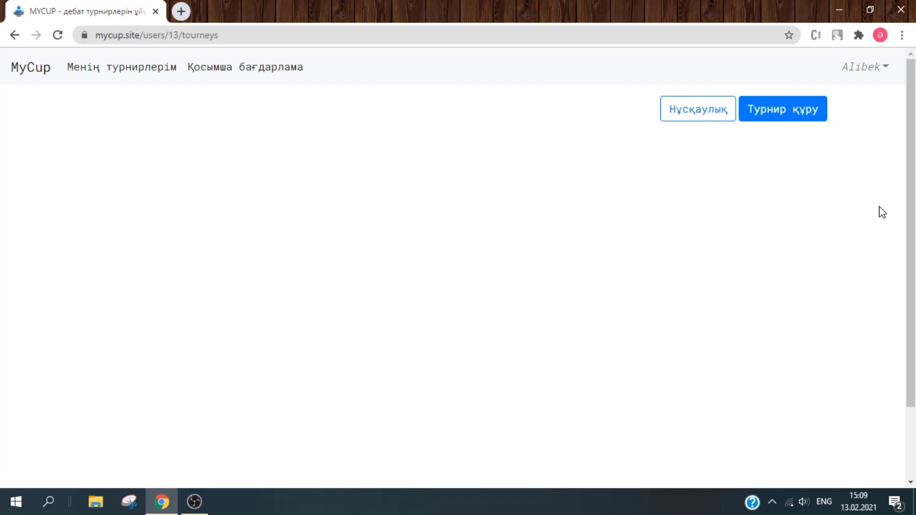
{"action": "left_click", "coordinate": [814, 198]}
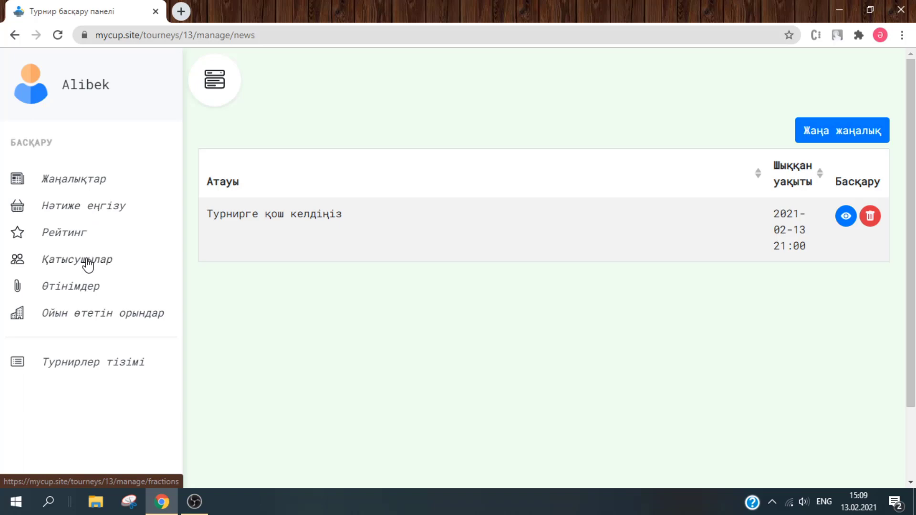
- In the round 1 results form, record team a lost 19–18 and team b won 21–24
{"action": "left_click", "coordinate": [79, 215]}
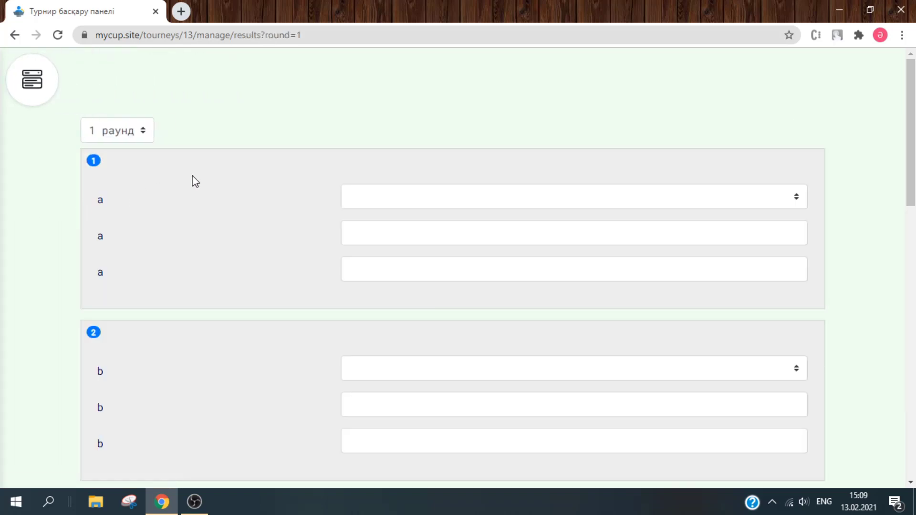
{"action": "left_click_drag", "start_coordinate": [912, 119], "coordinate": [903, 95]}
{"action": "left_click", "coordinate": [411, 206]}
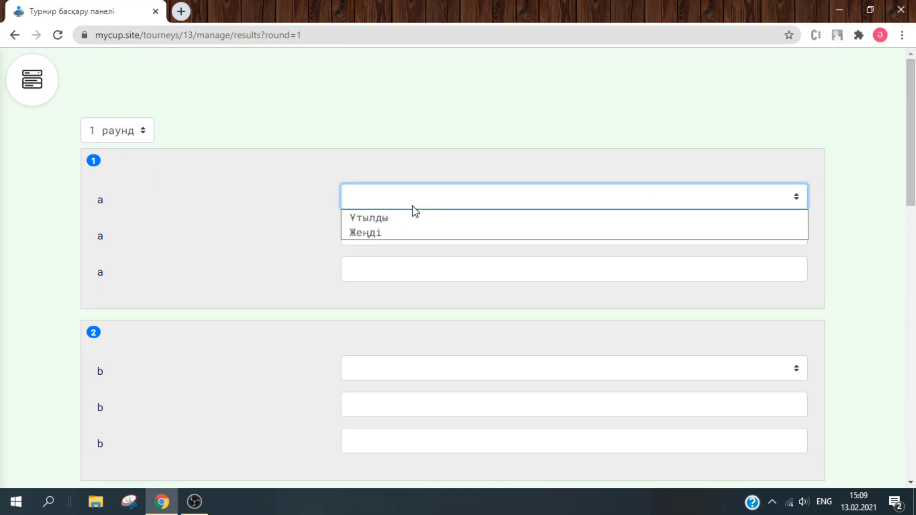
{"action": "left_click", "coordinate": [411, 219]}
{"action": "left_click", "coordinate": [410, 228]}
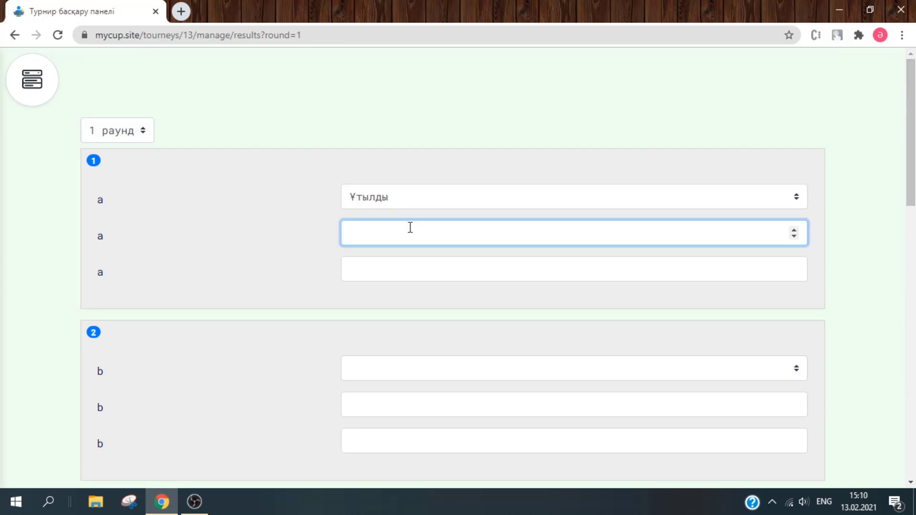
{"action": "type", "text": "19"}
{"action": "key", "text": "Tab"}
{"action": "key", "text": "Tab"}
{"action": "key", "text": "alt+Down"}
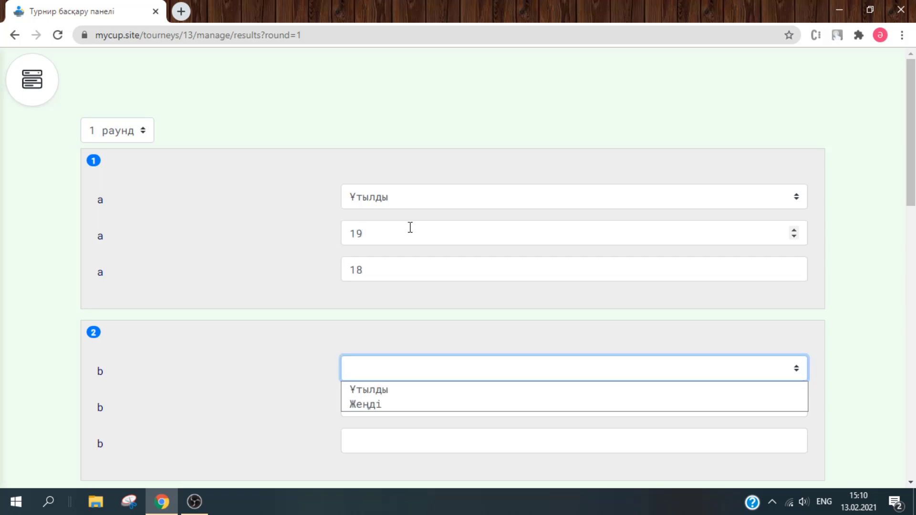
{"action": "key", "text": "Down"}
{"action": "key", "text": "Down"}
{"action": "key", "text": "Tab"}
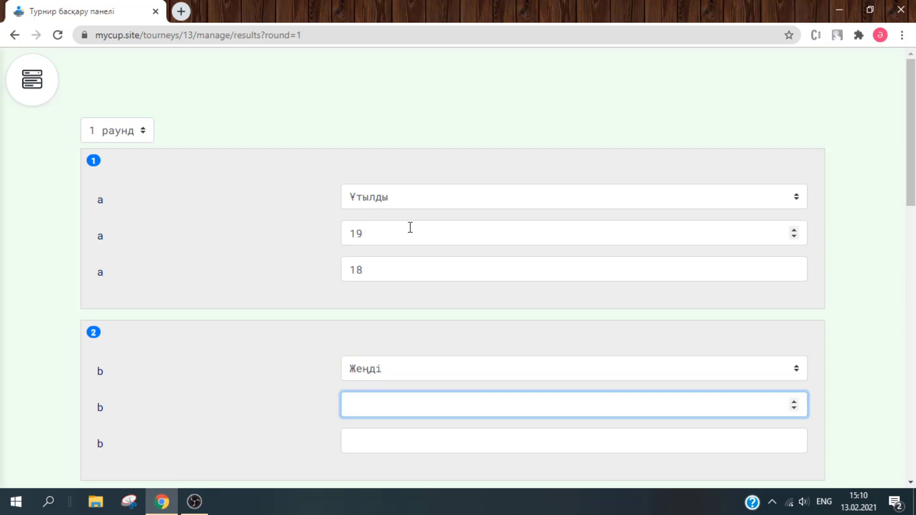
{"action": "type", "text": "21"}
{"action": "key", "text": "Tab"}
{"action": "type", "text": "24"}
- Record team c as won 21–25
{"action": "key", "text": "Tab"}
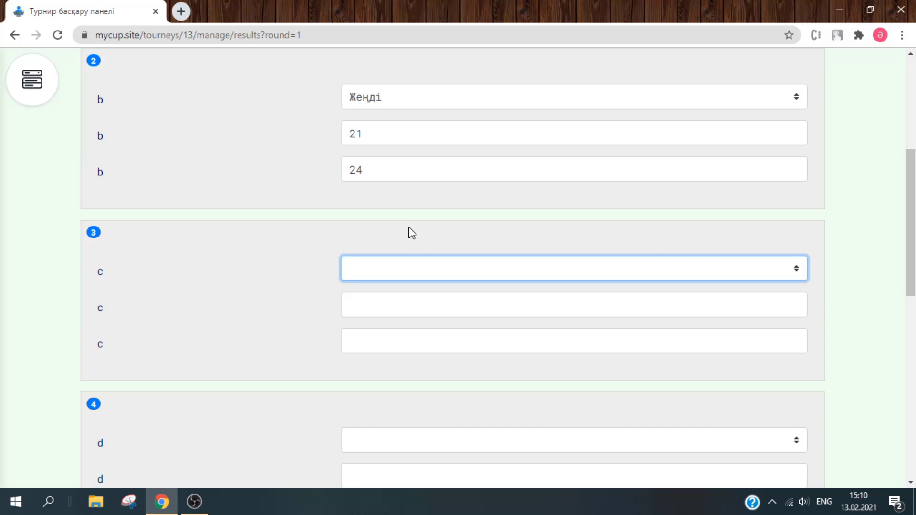
{"action": "left_click", "coordinate": [409, 261]}
{"action": "left_click", "coordinate": [404, 301]}
{"action": "left_click", "coordinate": [402, 298]}
{"action": "type", "text": "21"}
{"action": "key", "text": "Tab"}
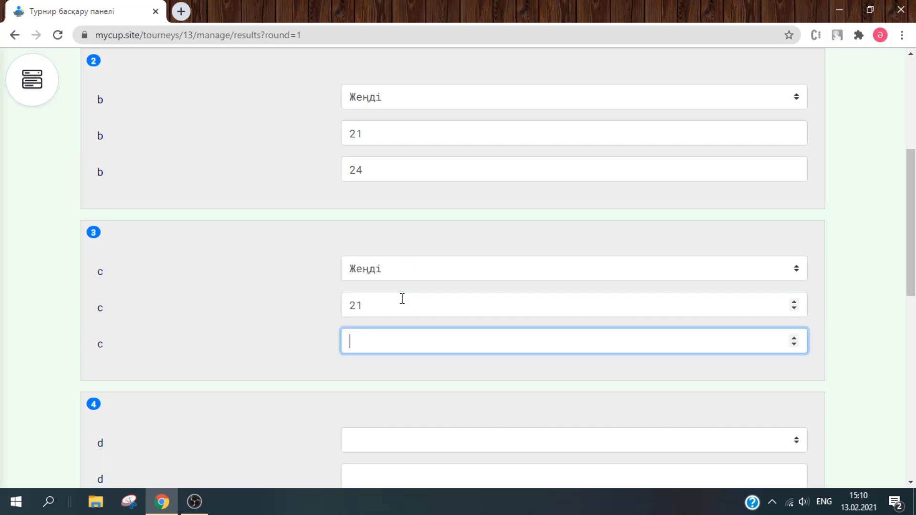
{"action": "type", "text": "25"}
{"action": "key", "text": "Tab"}
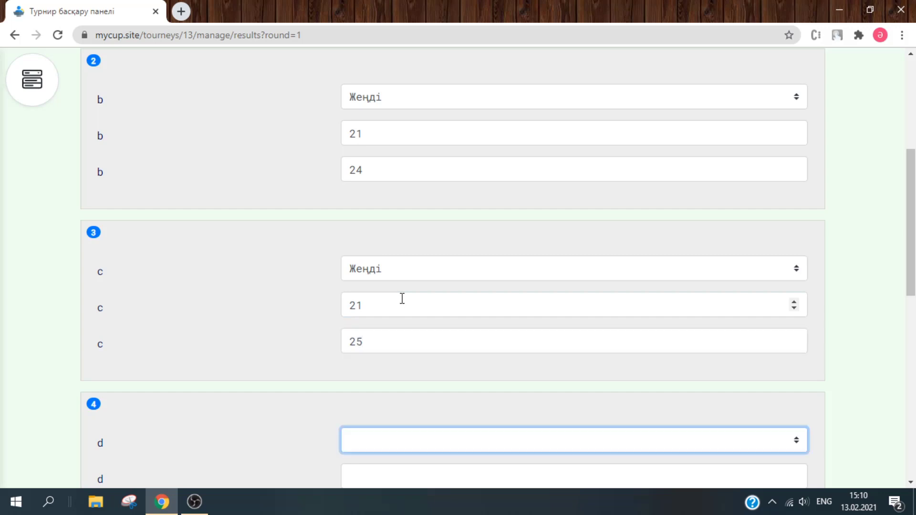
- Record team d as won 22–24 and team e as lost 18–19
{"action": "scroll", "coordinate": [910, 266], "scroll_direction": "down", "scroll_amount": 6}
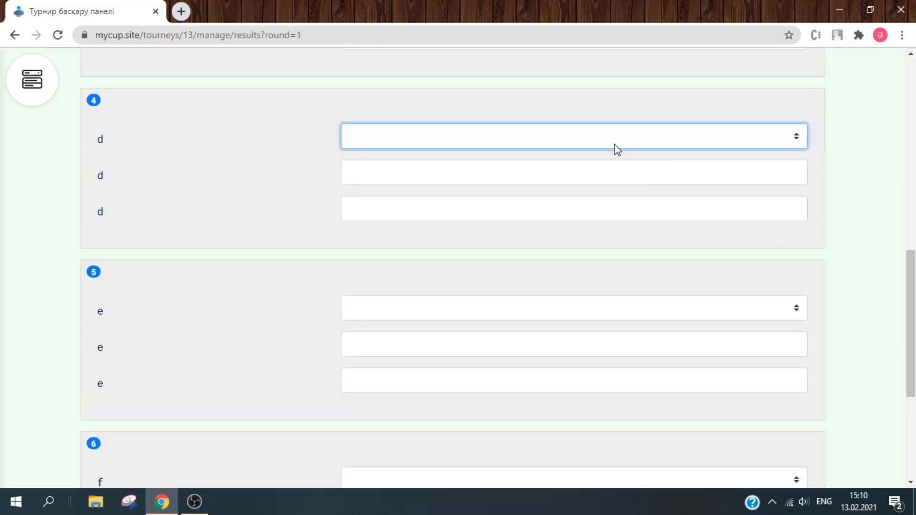
{"action": "left_click", "coordinate": [589, 143]}
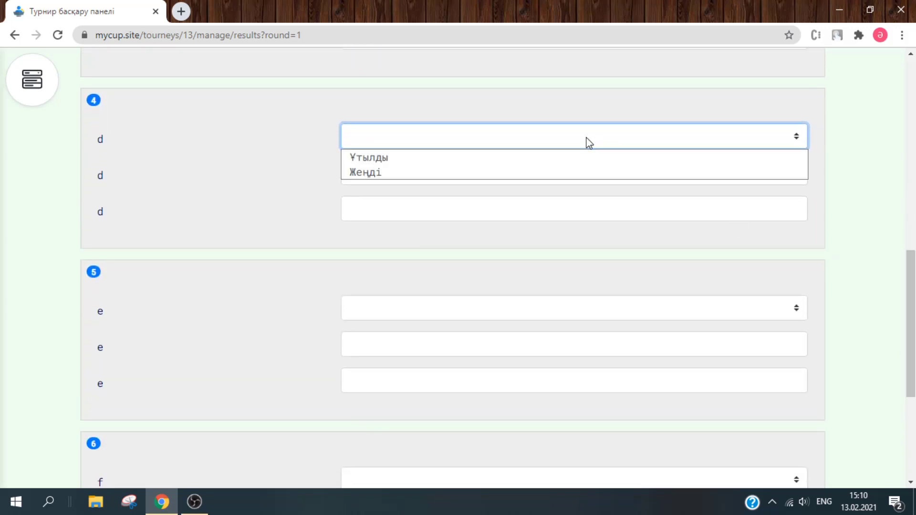
{"action": "left_click", "coordinate": [548, 172]}
{"action": "left_click", "coordinate": [548, 171]}
{"action": "type", "text": "22"}
{"action": "key", "text": "Tab"}
{"action": "type", "text": "2"}
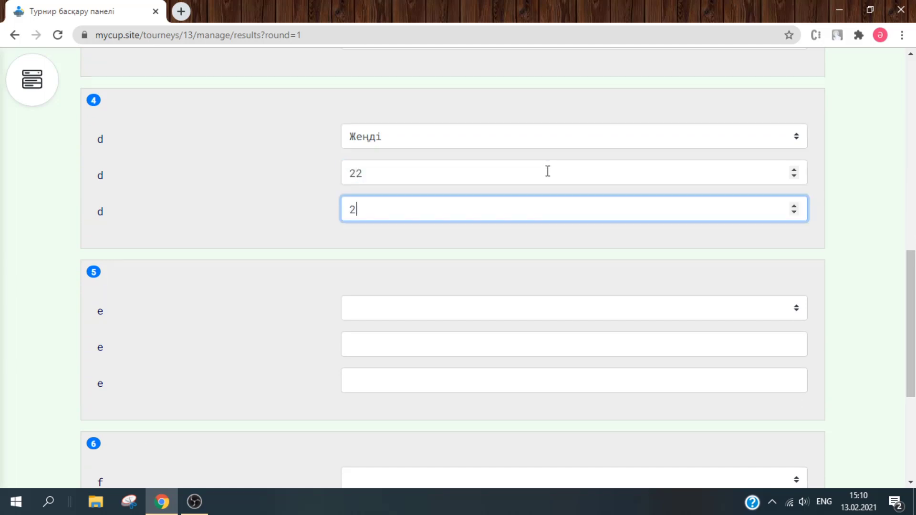
{"action": "type", "text": "4"}
{"action": "key", "text": "Tab"}
{"action": "key", "text": "alt+Down"}
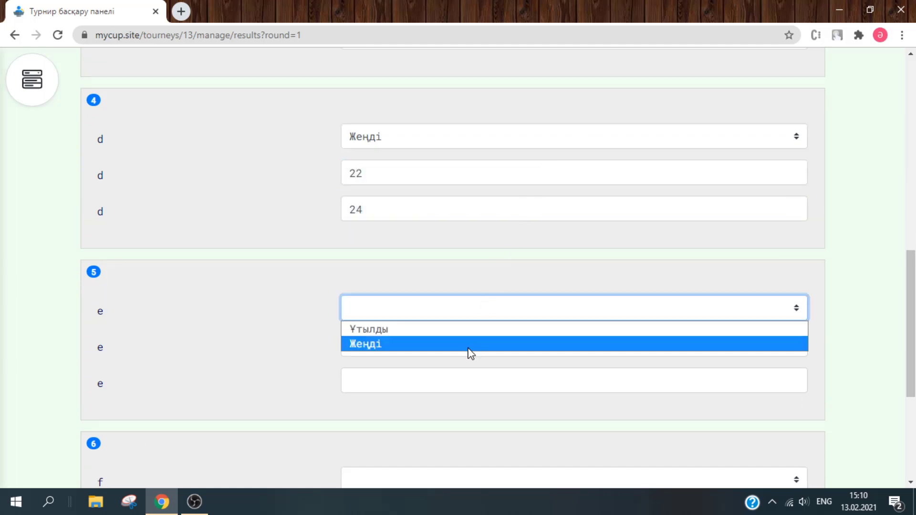
{"action": "key", "text": "Up"}
{"action": "key", "text": "Return"}
{"action": "key", "text": "Tab"}
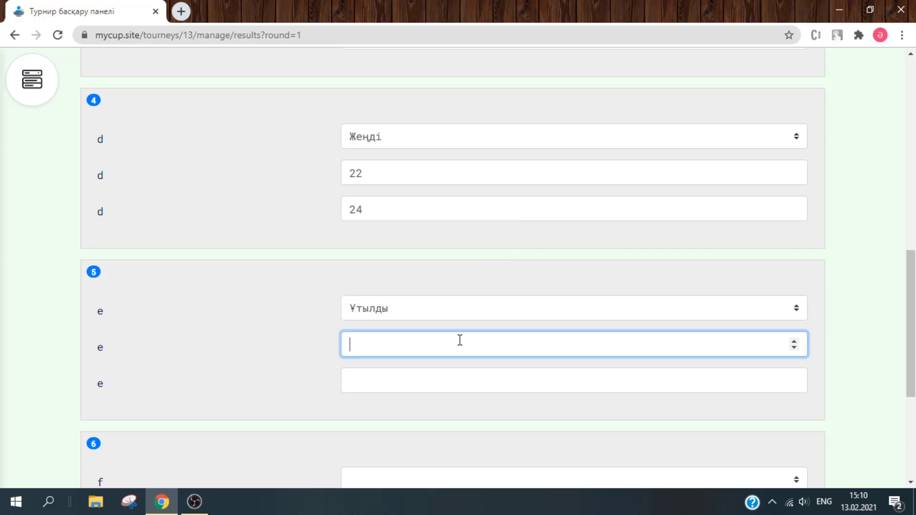
{"action": "type", "text": "18"}
{"action": "key", "text": "Tab"}
{"action": "type", "text": "19"}
{"action": "key", "text": "Tab"}
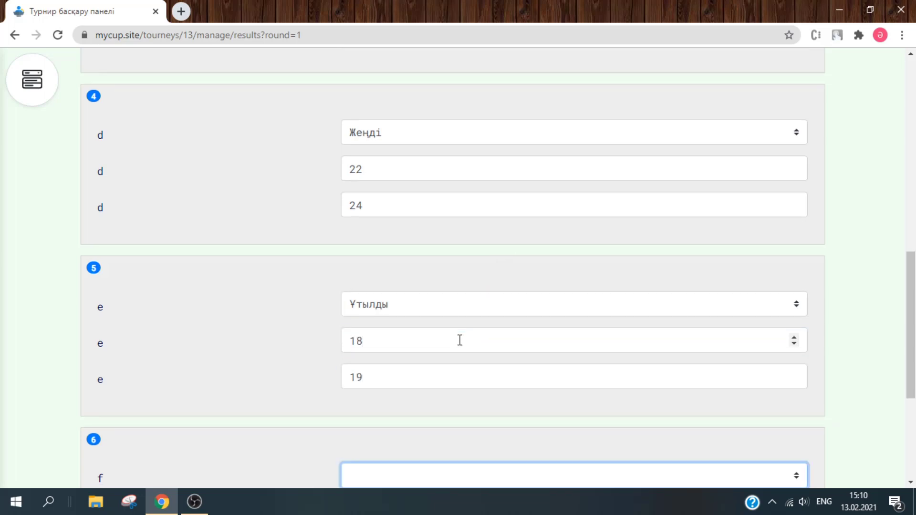
- Record team f as lost 17–18 and save the round 1 results
{"action": "scroll", "coordinate": [818, 337], "scroll_direction": "down", "scroll_amount": 5}
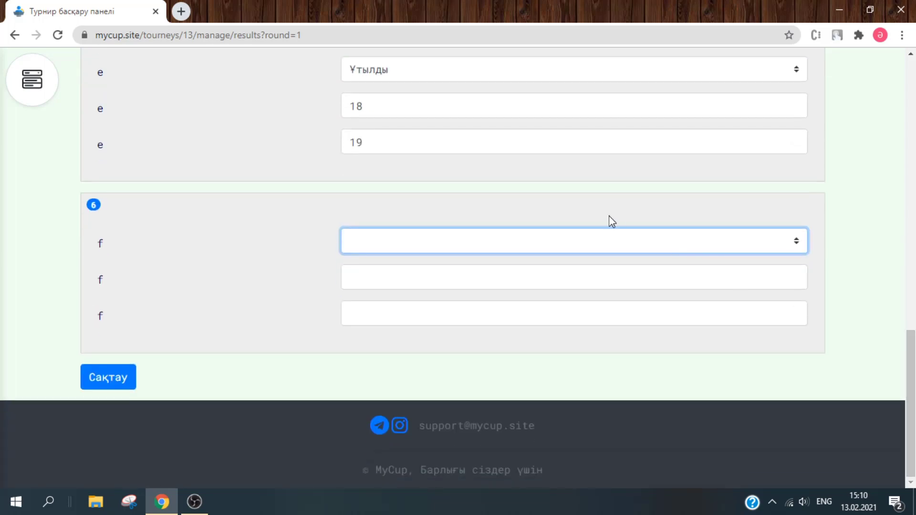
{"action": "left_click", "coordinate": [601, 237]}
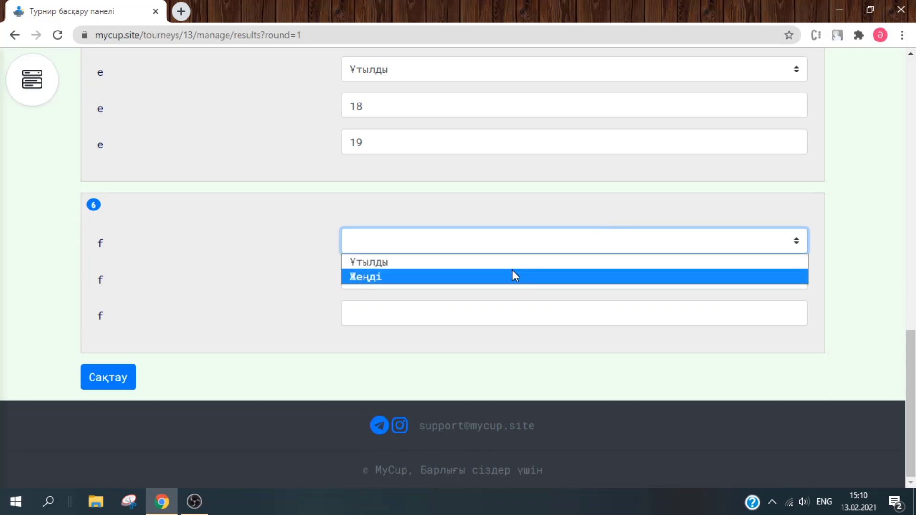
{"action": "left_click", "coordinate": [511, 263]}
{"action": "left_click", "coordinate": [505, 270]}
{"action": "type", "text": "17"}
{"action": "key", "text": "Tab"}
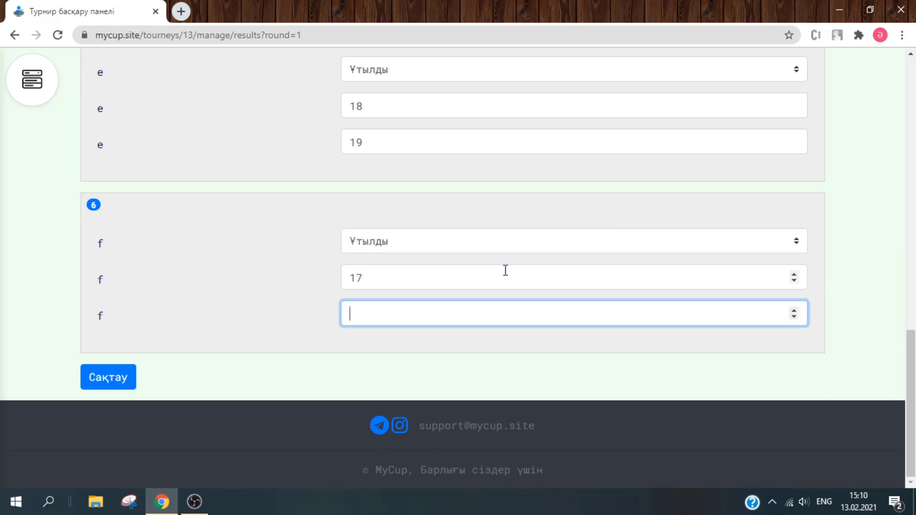
{"action": "left_click", "coordinate": [102, 379]}
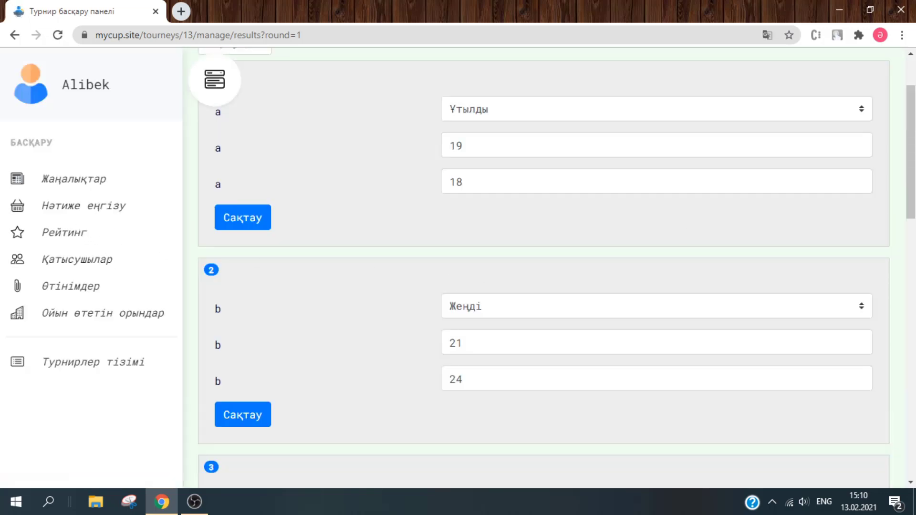
- Correct team f's score to 19–18, save it, and display the Рейтинг table
{"action": "scroll", "coordinate": [463, 267], "scroll_direction": "up", "scroll_amount": 2}
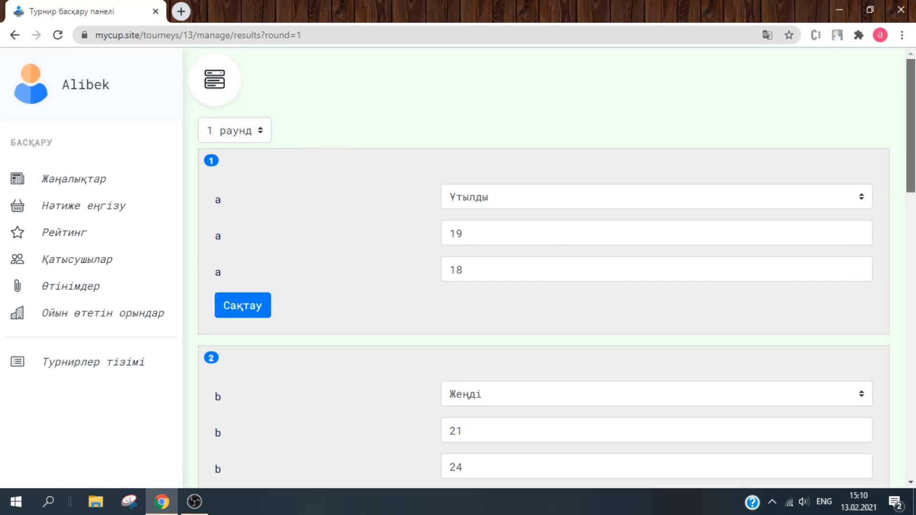
{"action": "left_click", "coordinate": [911, 239]}
{"action": "scroll", "coordinate": [557, 270], "scroll_direction": "down", "scroll_amount": 1}
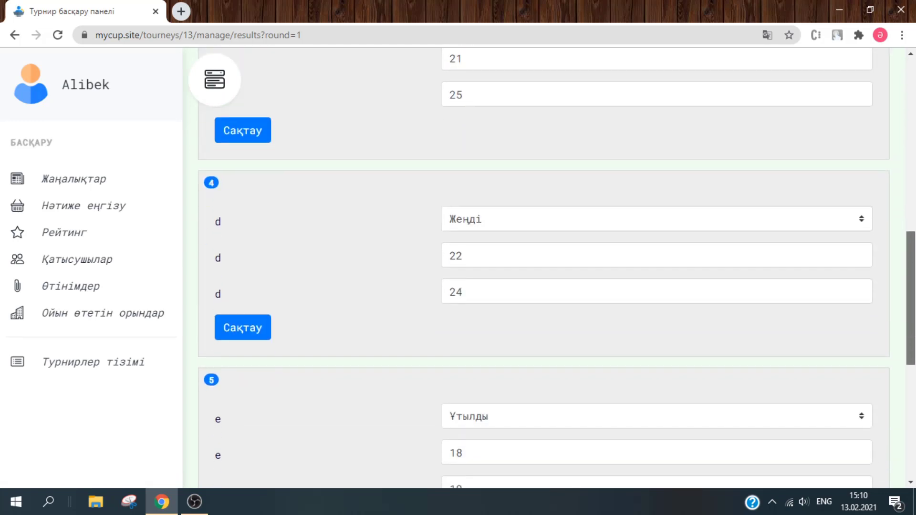
{"action": "scroll", "coordinate": [544, 268], "scroll_direction": "down", "scroll_amount": 3}
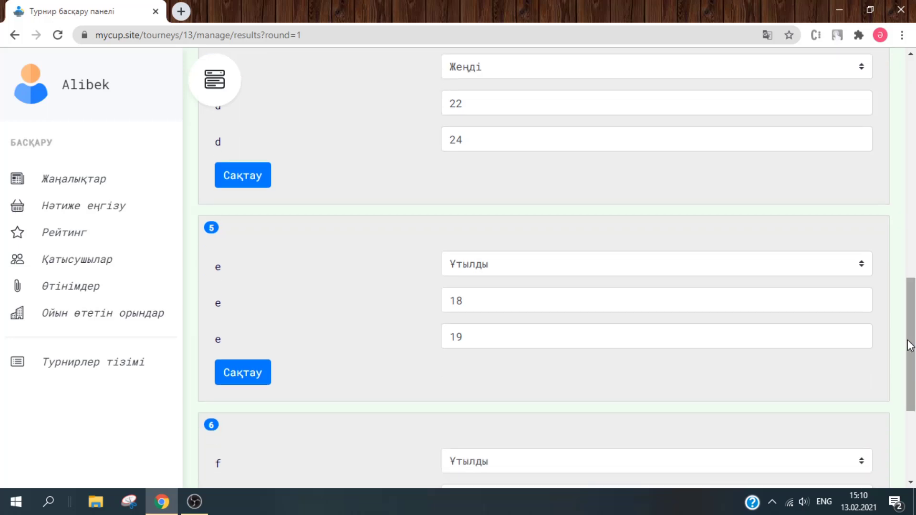
{"action": "scroll", "coordinate": [911, 346], "scroll_direction": "down", "scroll_amount": 5}
{"action": "left_click", "coordinate": [587, 287]}
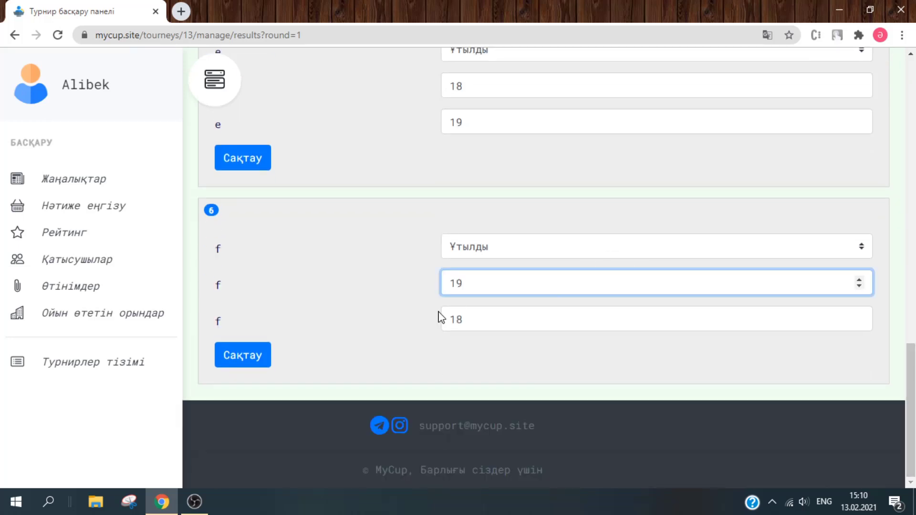
{"action": "left_click", "coordinate": [245, 354]}
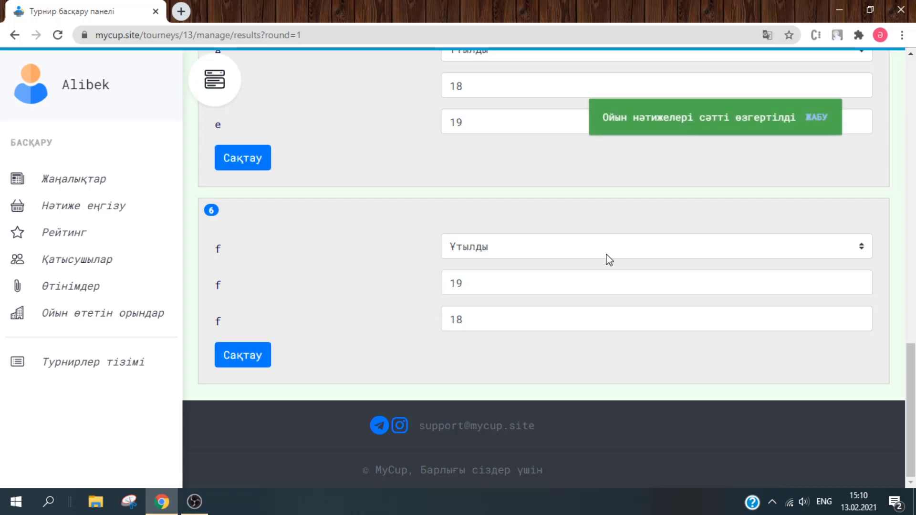
{"action": "left_click", "coordinate": [820, 118]}
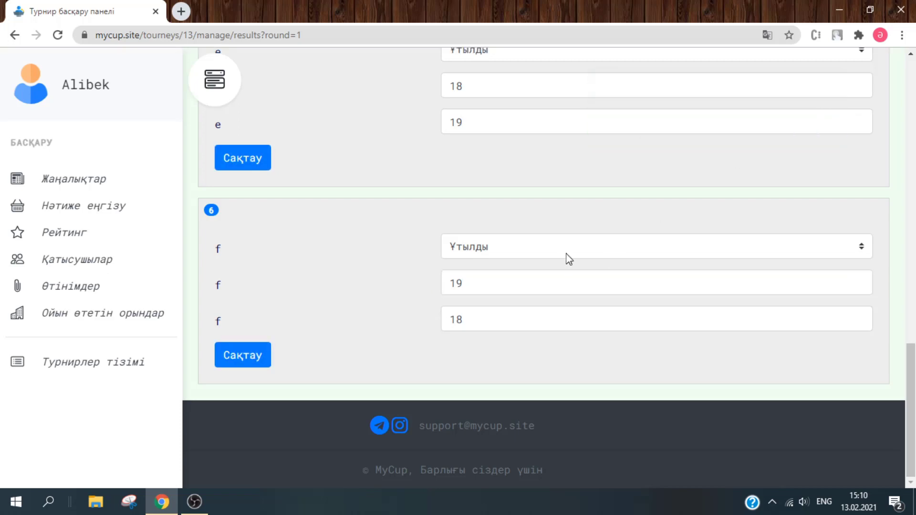
{"action": "left_click", "coordinate": [82, 232]}
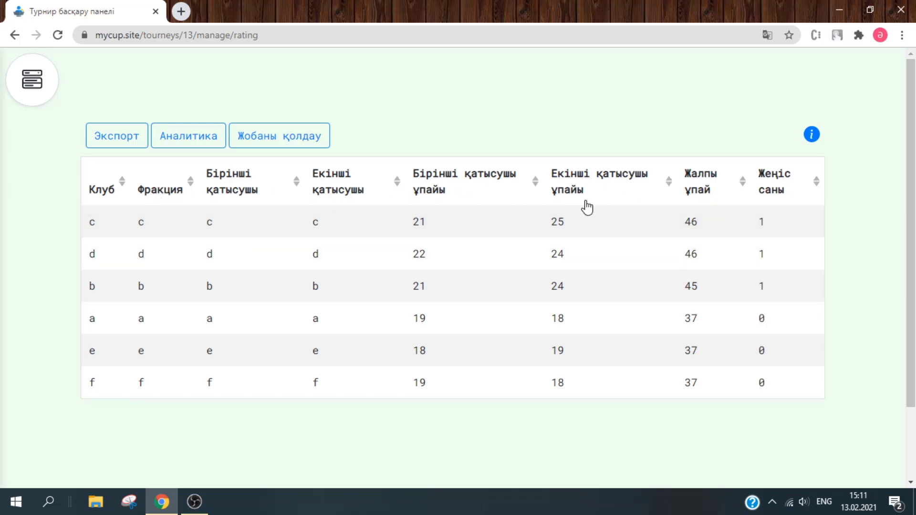
- Sort the rating table by club in descending order (f to a) and open the management sidebar
{"action": "left_click", "coordinate": [117, 189]}
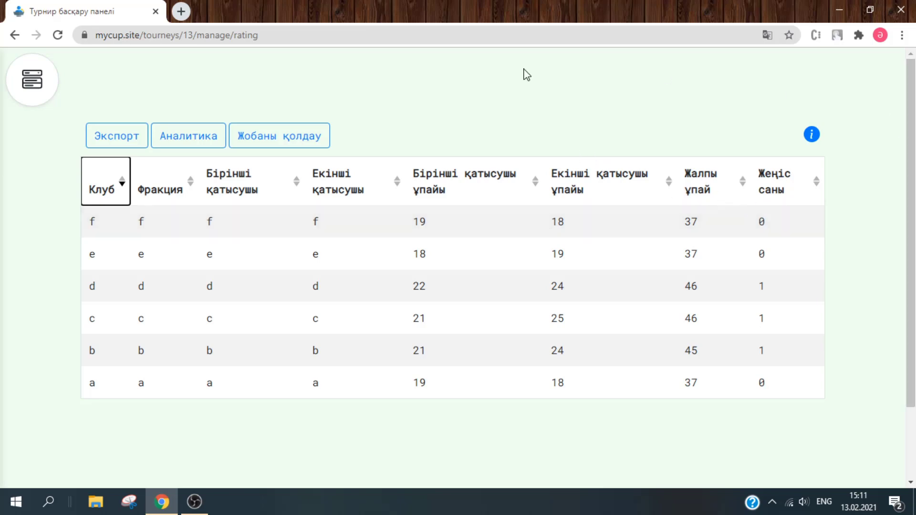
{"action": "left_click", "coordinate": [33, 82]}
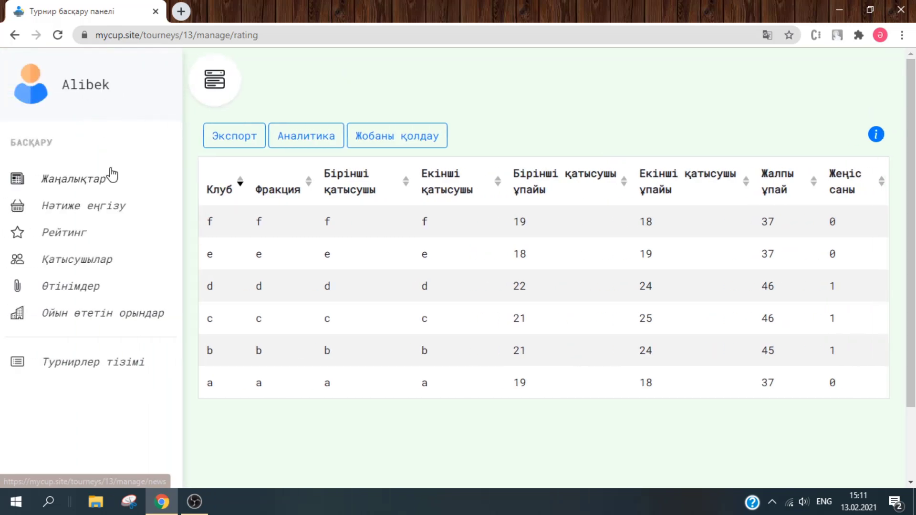
- Check the empty round 2 result-entry forms, then go back to the Рейтинг table
{"action": "left_click", "coordinate": [103, 206]}
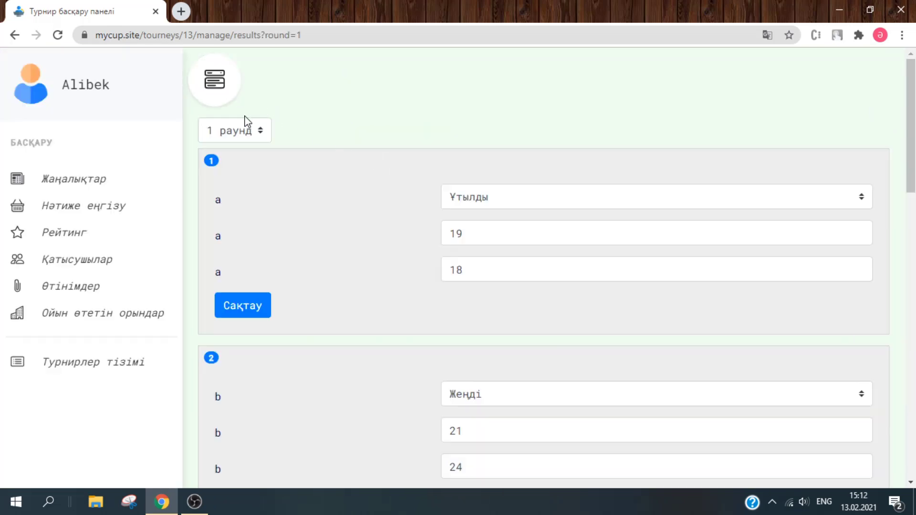
{"action": "left_click", "coordinate": [247, 122]}
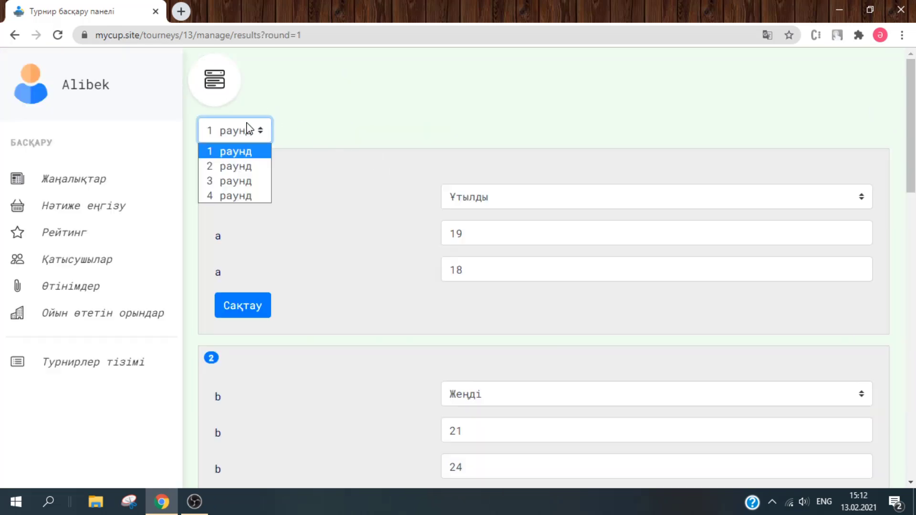
{"action": "left_click", "coordinate": [245, 165]}
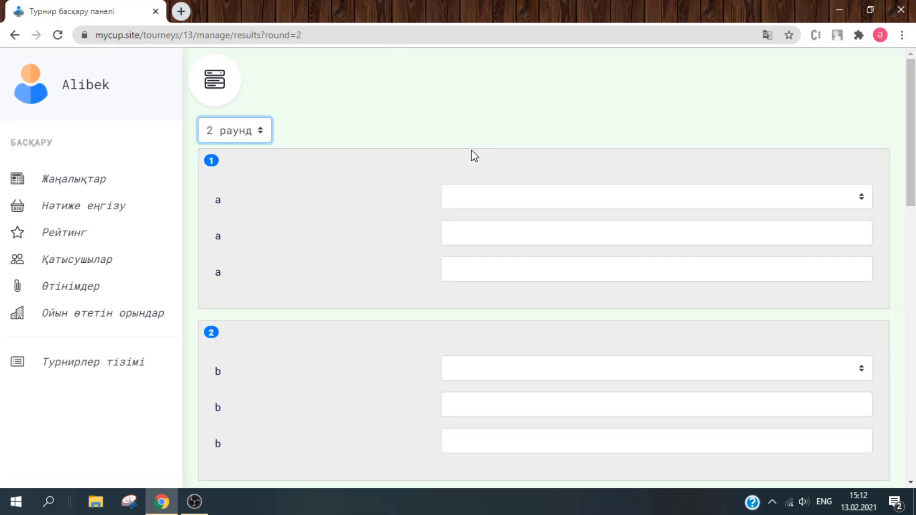
{"action": "scroll", "coordinate": [473, 154], "scroll_direction": "down", "scroll_amount": 10}
{"action": "scroll", "coordinate": [547, 69], "scroll_direction": "up", "scroll_amount": 10}
{"action": "left_click", "coordinate": [258, 129]}
{"action": "left_click", "coordinate": [440, 84]}
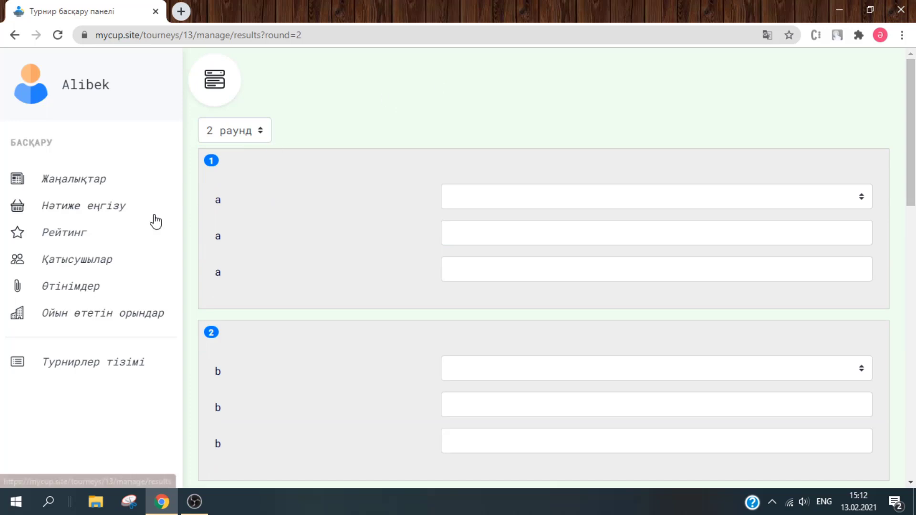
{"action": "left_click", "coordinate": [80, 237]}
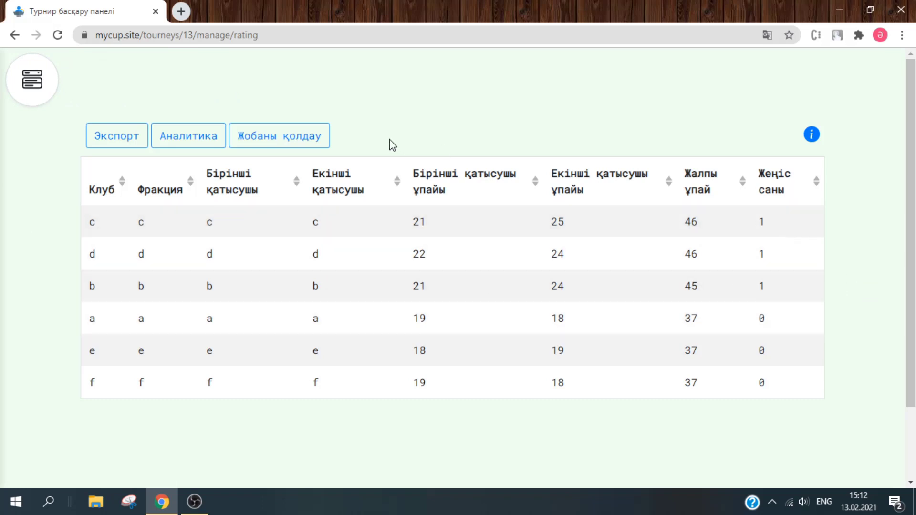
- Export the rating as results.xlsx, review it in Excel with column D widened, then close Excel
{"action": "left_click", "coordinate": [139, 142]}
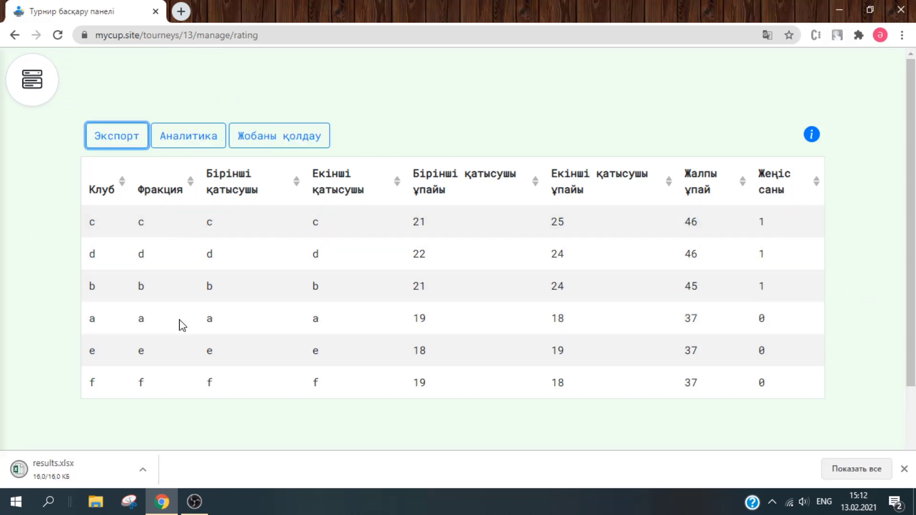
{"action": "left_click", "coordinate": [108, 466]}
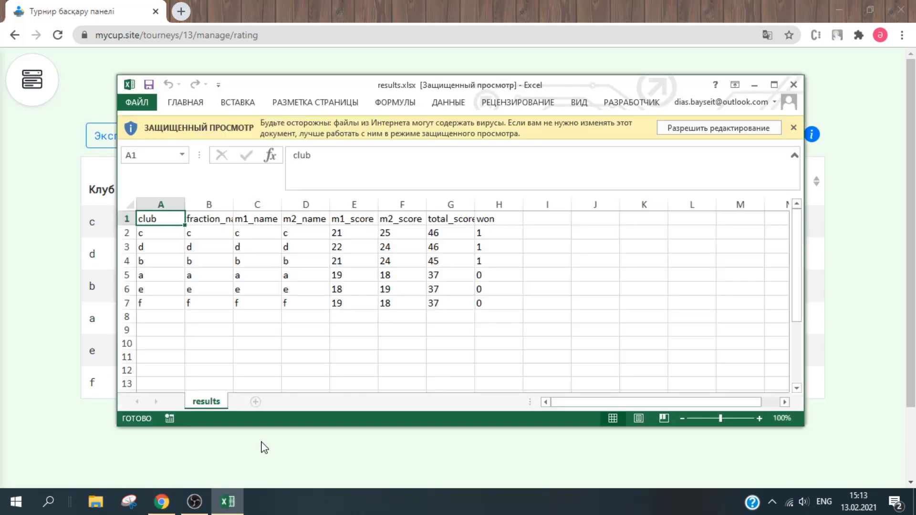
{"action": "left_click", "coordinate": [774, 84]}
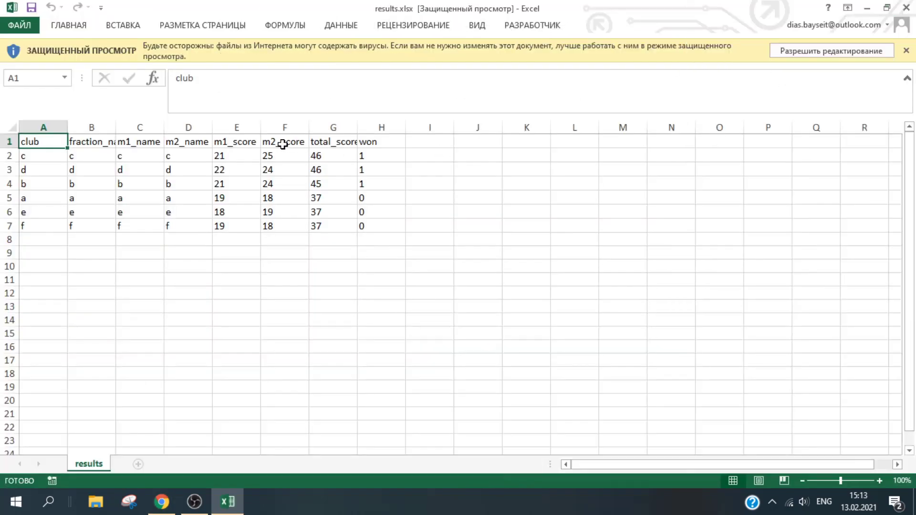
{"action": "left_click_drag", "start_coordinate": [210, 129], "coordinate": [284, 128]}
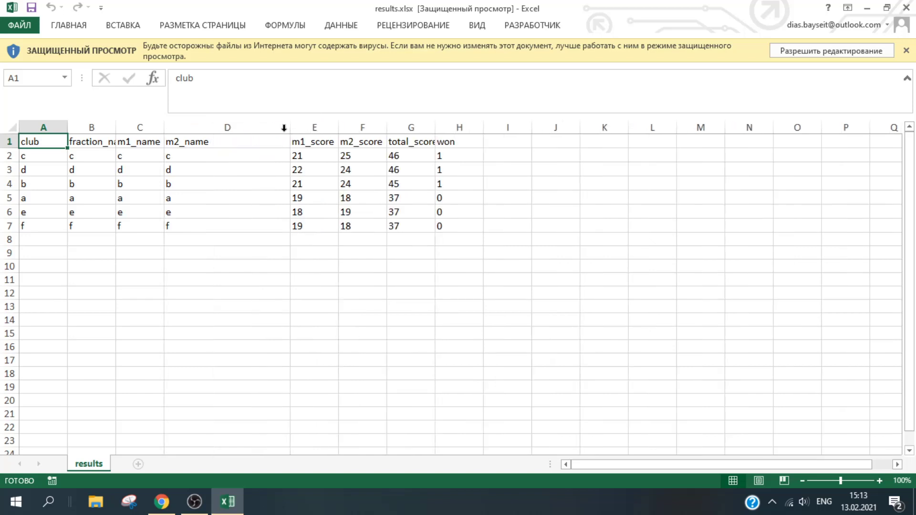
{"action": "left_click", "coordinate": [227, 168]}
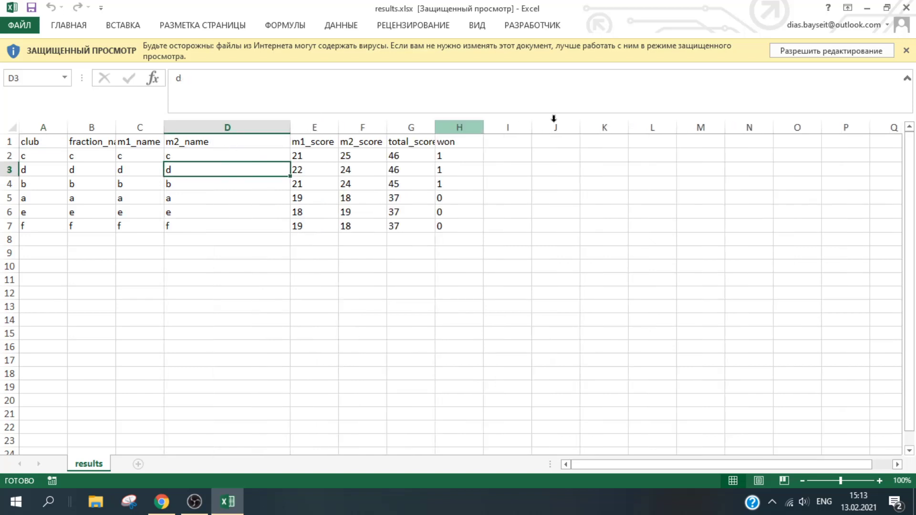
{"action": "left_click", "coordinate": [907, 8]}
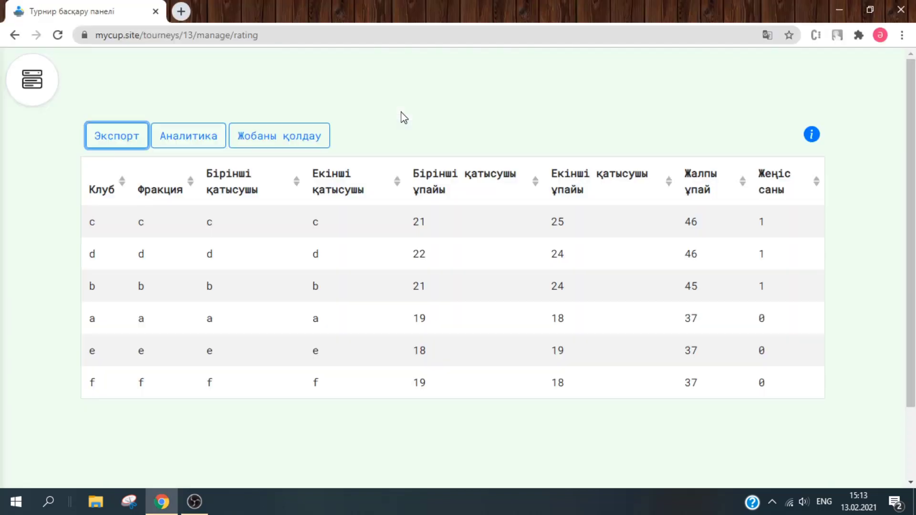
- Visit the tournament news page, then the My Tournaments list (Турнирлер тізімі)
{"action": "left_click", "coordinate": [29, 96]}
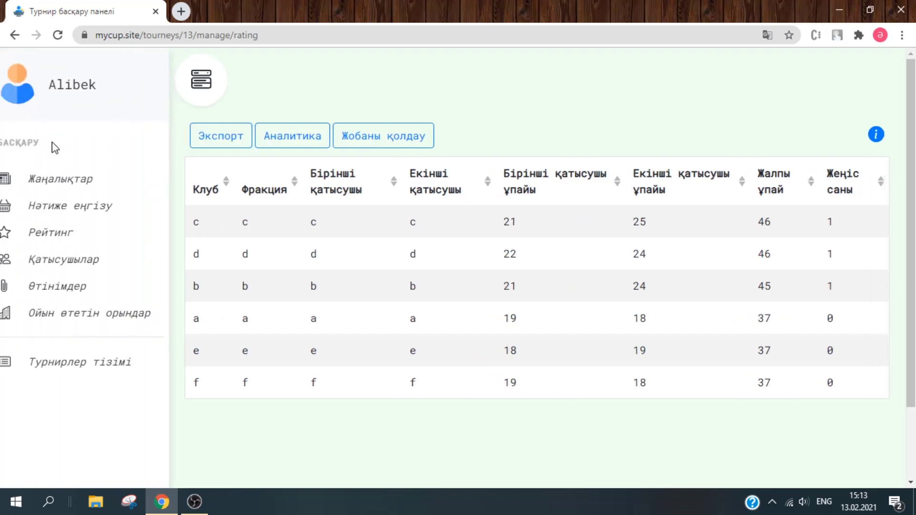
{"action": "left_click", "coordinate": [83, 190]}
{"action": "left_click", "coordinate": [45, 109]}
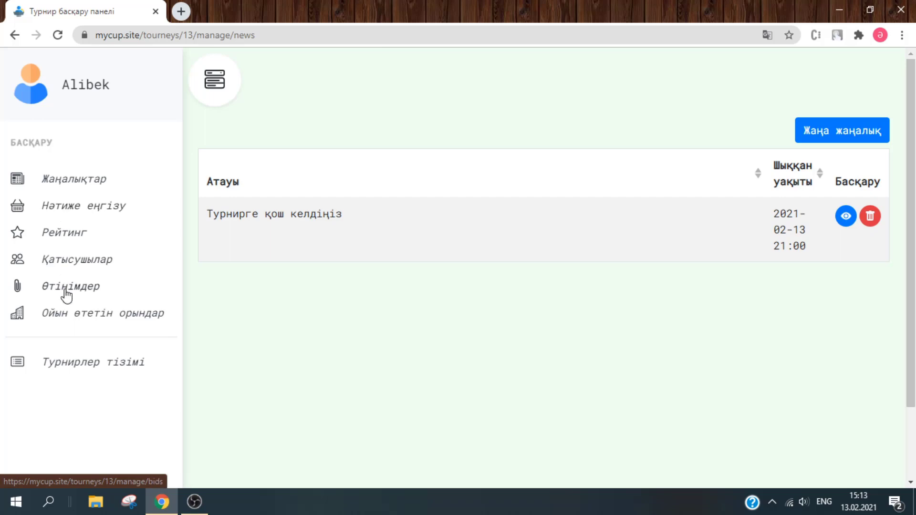
{"action": "left_click", "coordinate": [99, 362]}
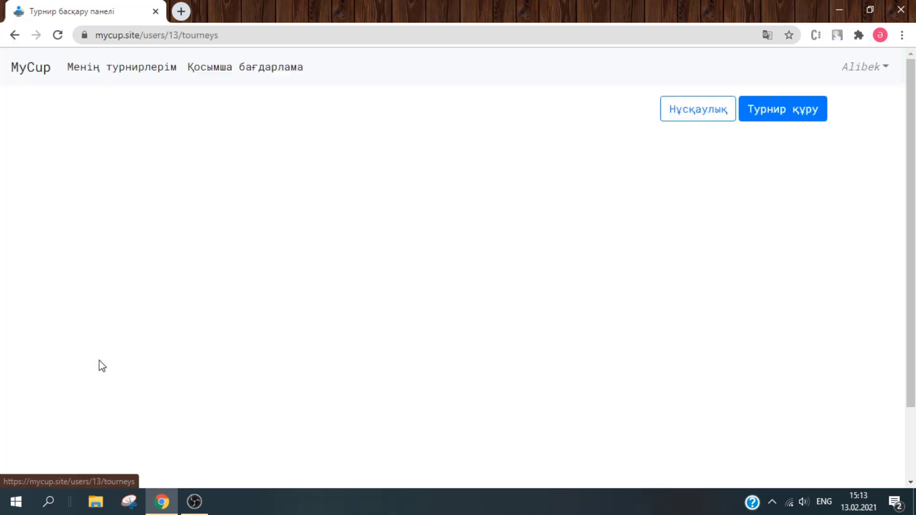
- Sign out and log back in with another account's e-mail and password
{"action": "left_click", "coordinate": [871, 71]}
{"action": "left_click", "coordinate": [843, 98]}
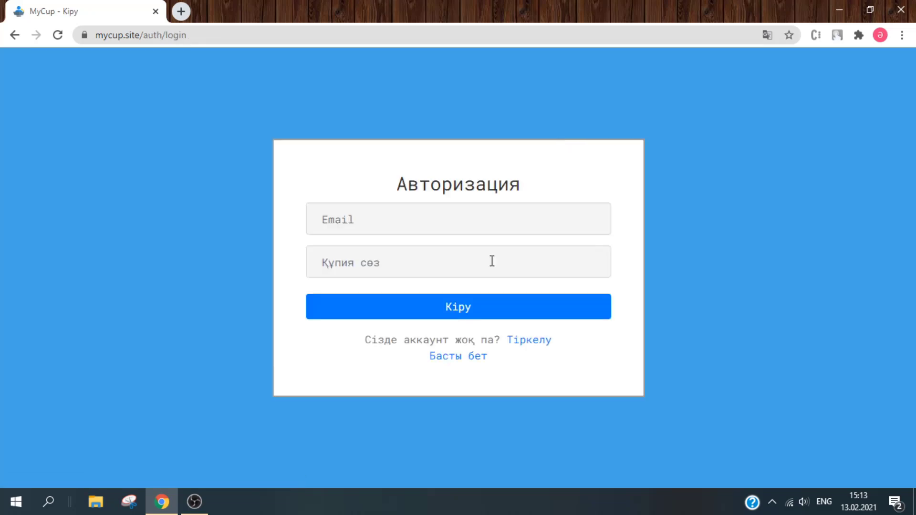
{"action": "left_click", "coordinate": [439, 219]}
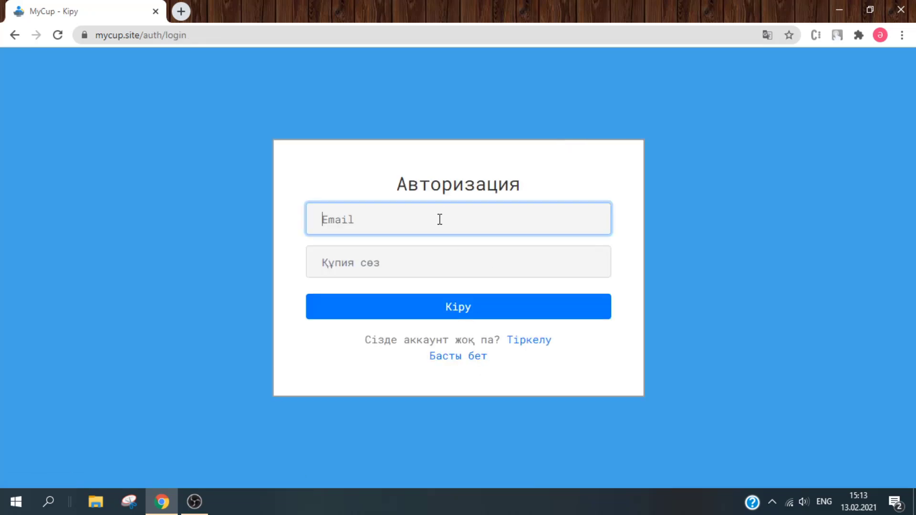
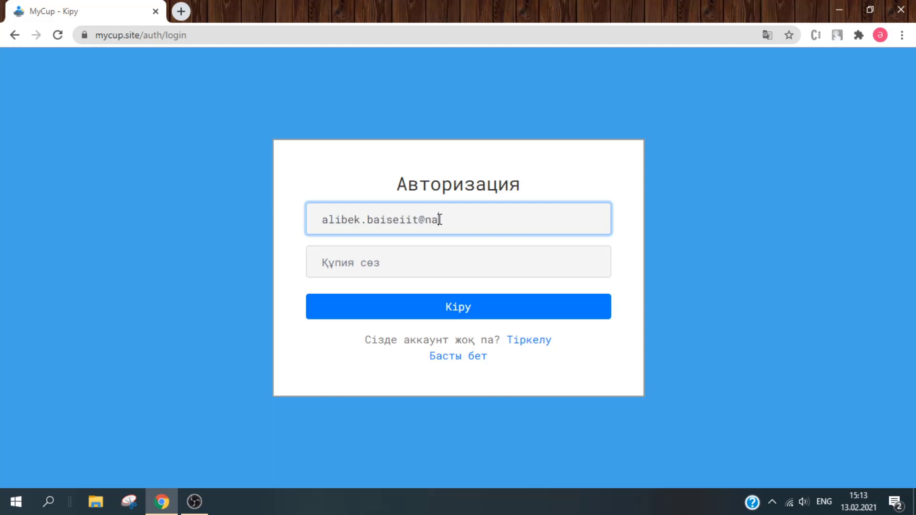
{"action": "key", "text": "Tab"}
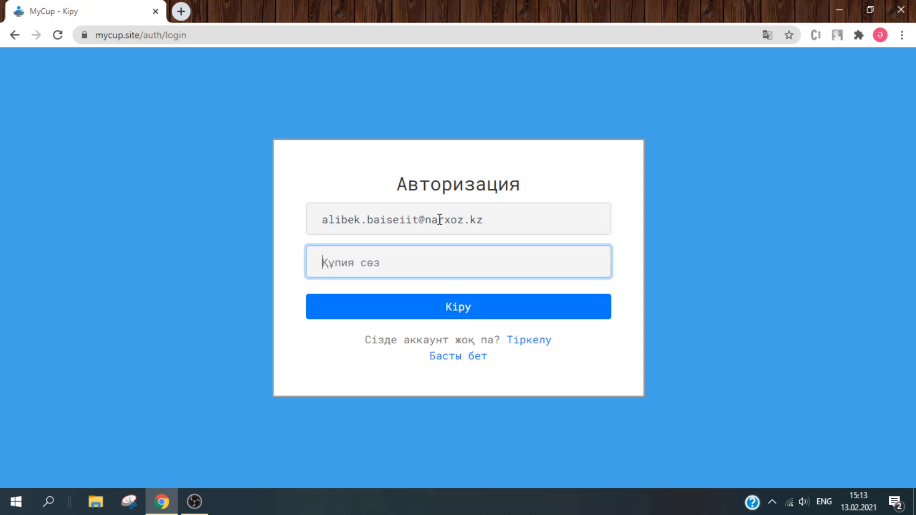
{"action": "type", "text": "12"}
{"action": "key", "text": "Return"}
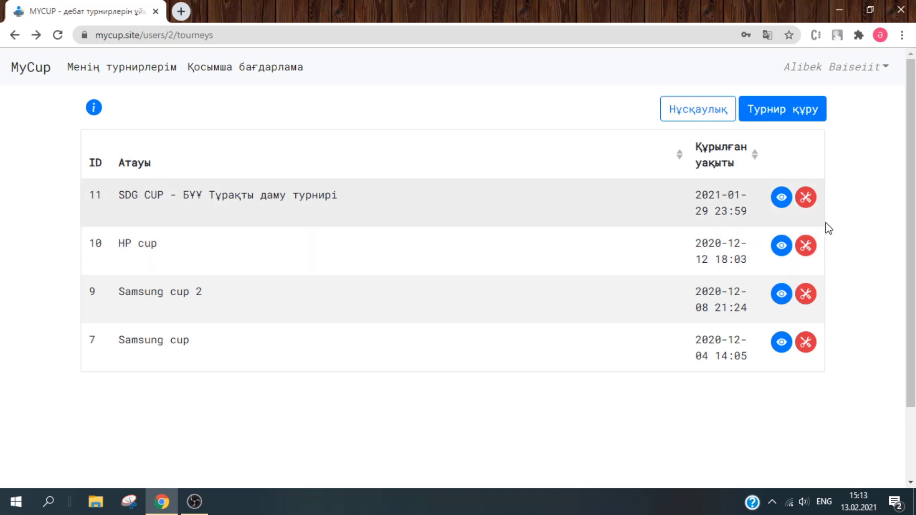
- Open the SDG CUP management panel and scroll down through its news posts
{"action": "left_click", "coordinate": [811, 206]}
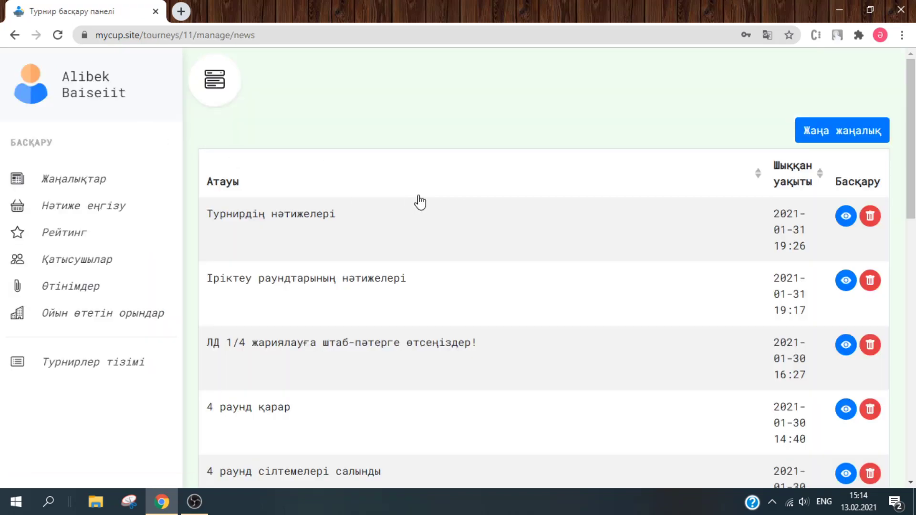
{"action": "scroll", "coordinate": [419, 199], "scroll_direction": "down", "scroll_amount": 3}
{"action": "scroll", "coordinate": [419, 199], "scroll_direction": "down", "scroll_amount": 2}
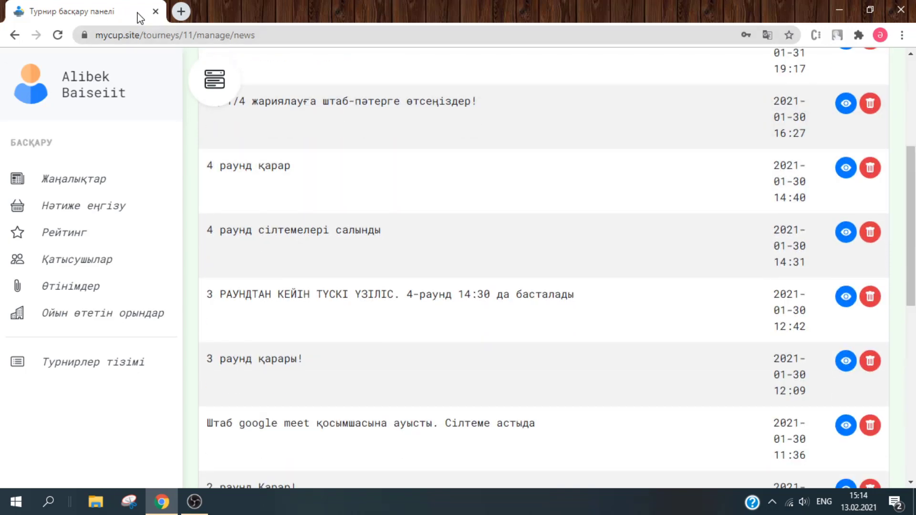
{"action": "key", "text": "Down"}
{"action": "key", "text": "Down"}
{"action": "key", "text": "Down"}
{"action": "key", "text": "Down"}
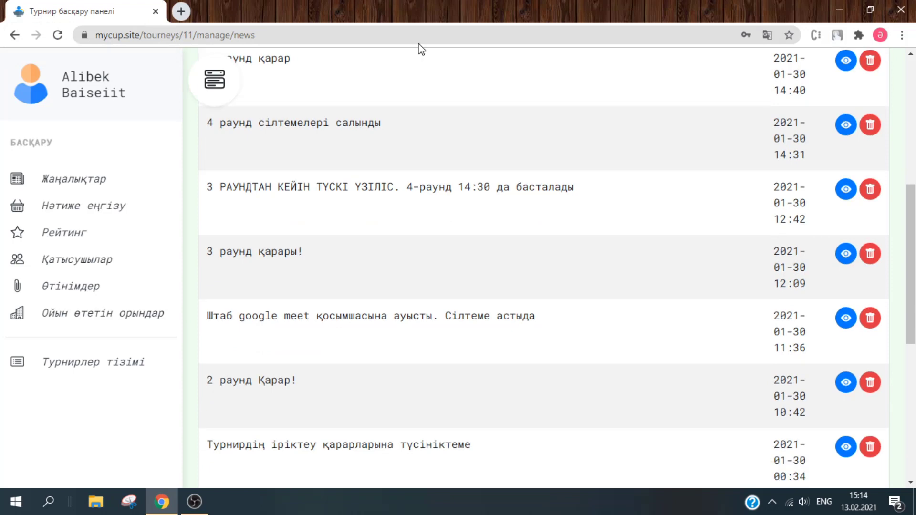
{"action": "scroll", "coordinate": [883, 320], "scroll_direction": "down", "scroll_amount": 4}
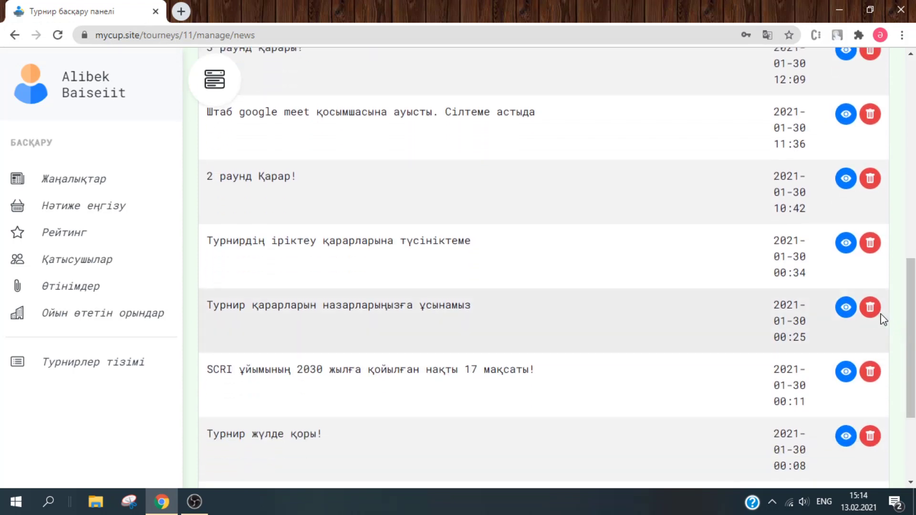
{"action": "left_click", "coordinate": [76, 237]}
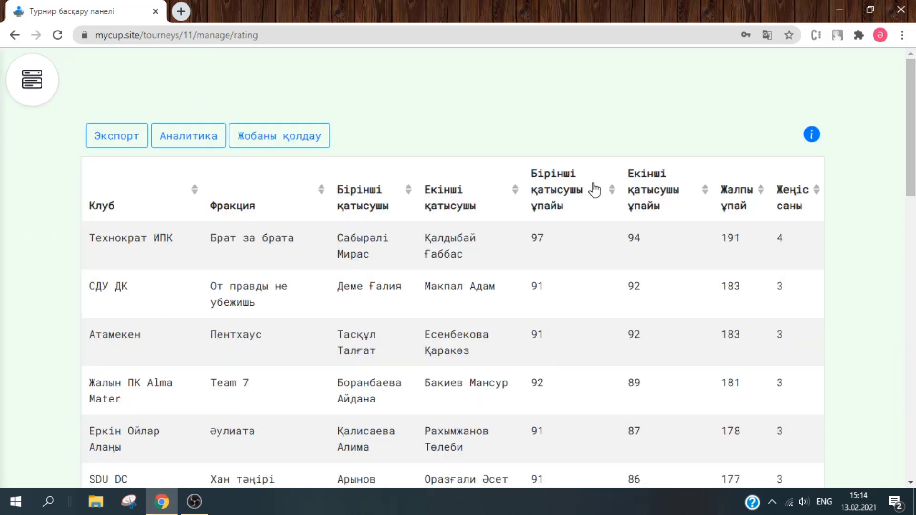
{"action": "scroll", "coordinate": [593, 190], "scroll_direction": "down", "scroll_amount": 6}
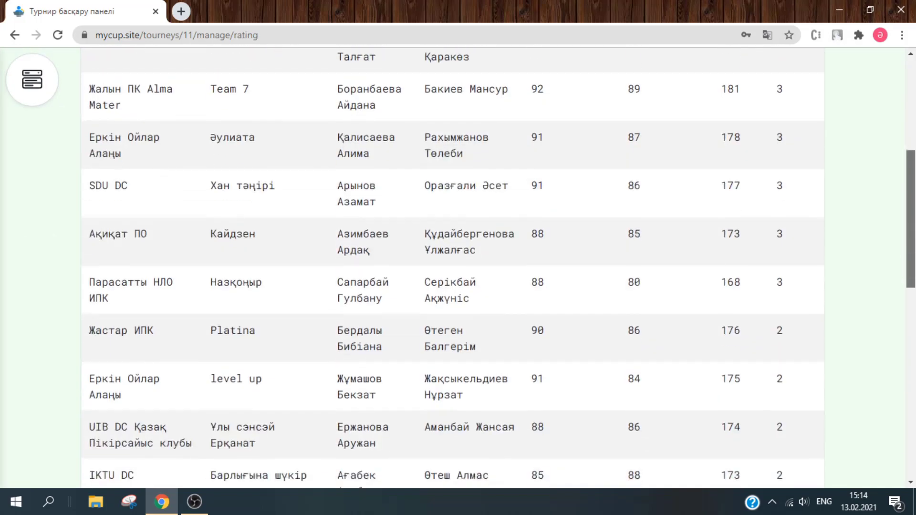
{"action": "scroll", "coordinate": [499, 267], "scroll_direction": "down", "scroll_amount": 10}
{"action": "scroll", "coordinate": [880, 142], "scroll_direction": "up", "scroll_amount": 16}
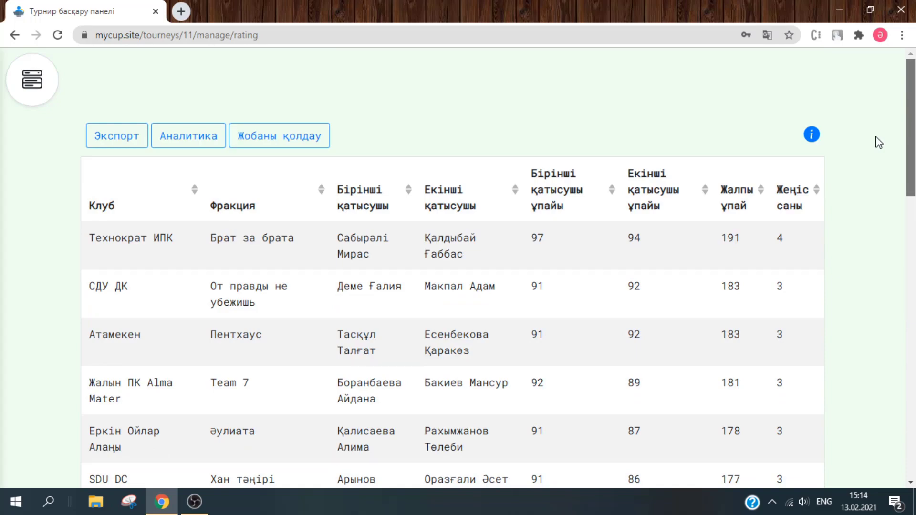
{"action": "scroll", "coordinate": [891, 229], "scroll_direction": "down", "scroll_amount": 15}
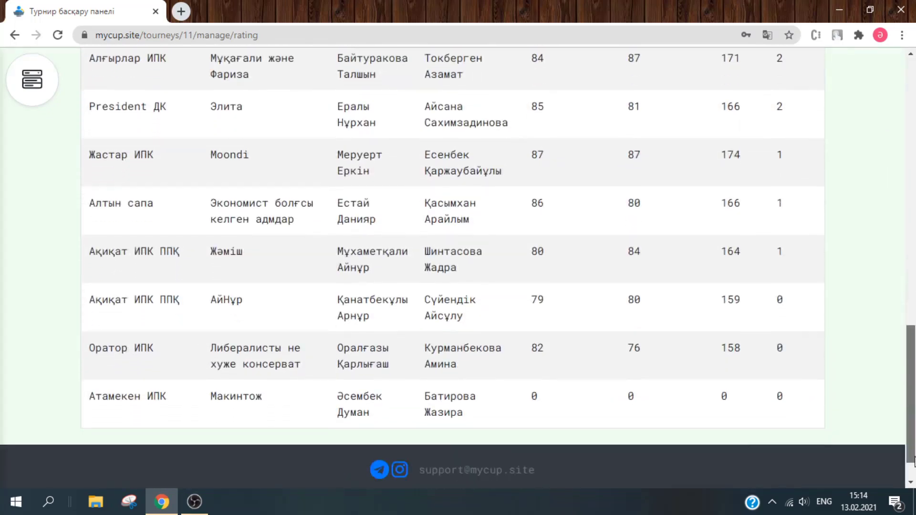
{"action": "left_click_drag", "start_coordinate": [914, 461], "coordinate": [907, 156]}
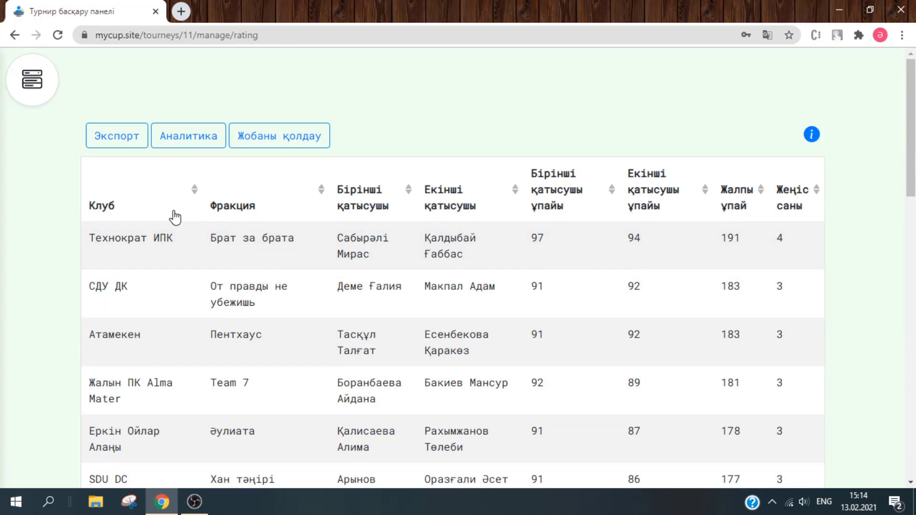
- Sort the rating table by club and scroll through the results
{"action": "left_click", "coordinate": [128, 196]}
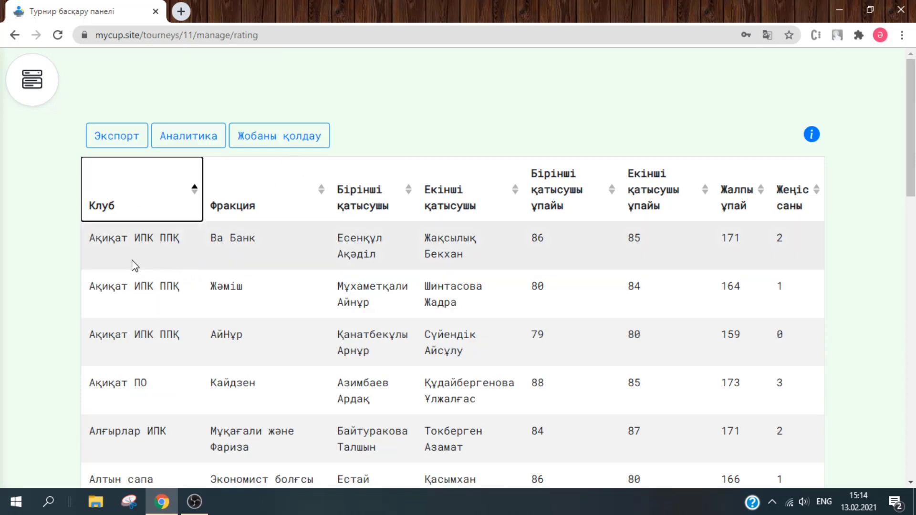
{"action": "scroll", "coordinate": [362, 224], "scroll_direction": "down", "scroll_amount": 2}
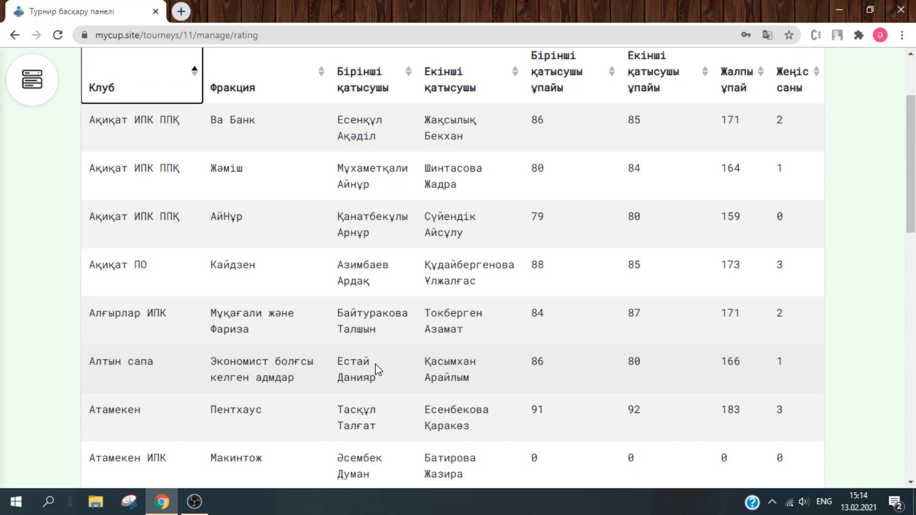
{"action": "scroll", "coordinate": [452, 268], "scroll_direction": "down", "scroll_amount": 1}
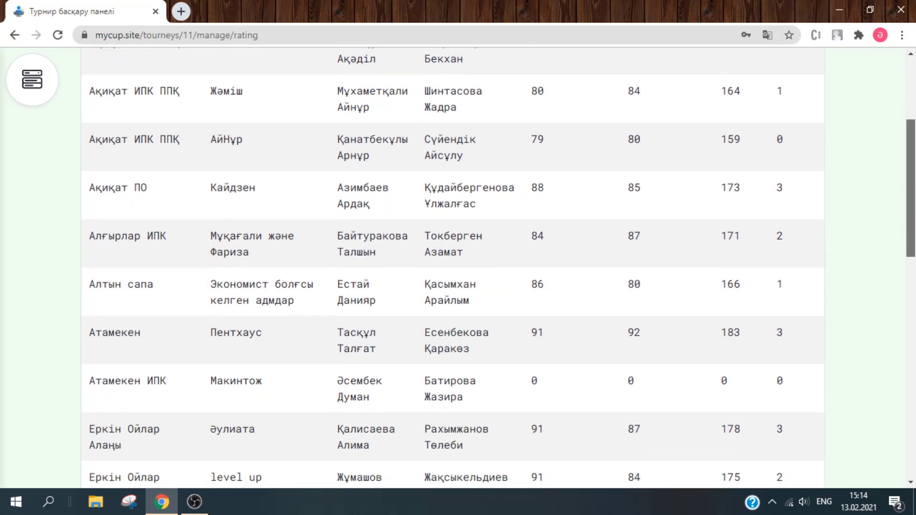
{"action": "scroll", "coordinate": [452, 269], "scroll_direction": "up", "scroll_amount": 1}
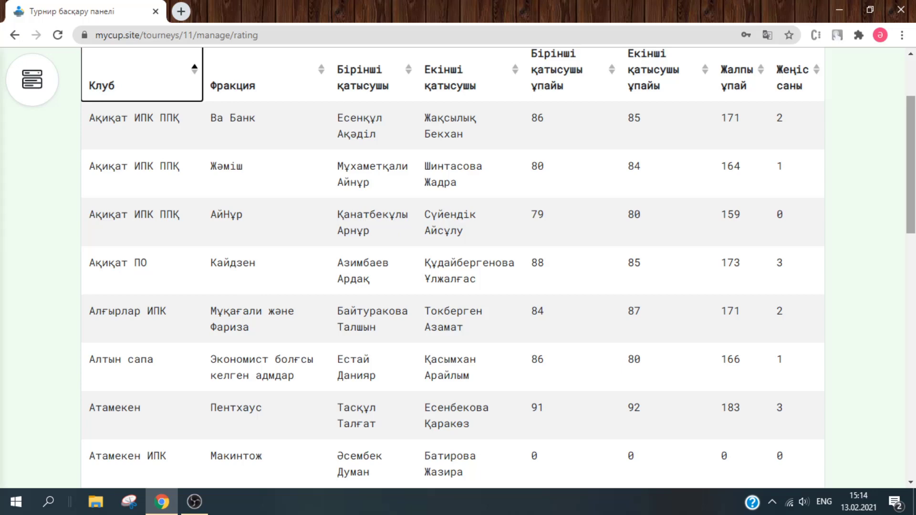
{"action": "scroll", "coordinate": [453, 268], "scroll_direction": "up", "scroll_amount": 2}
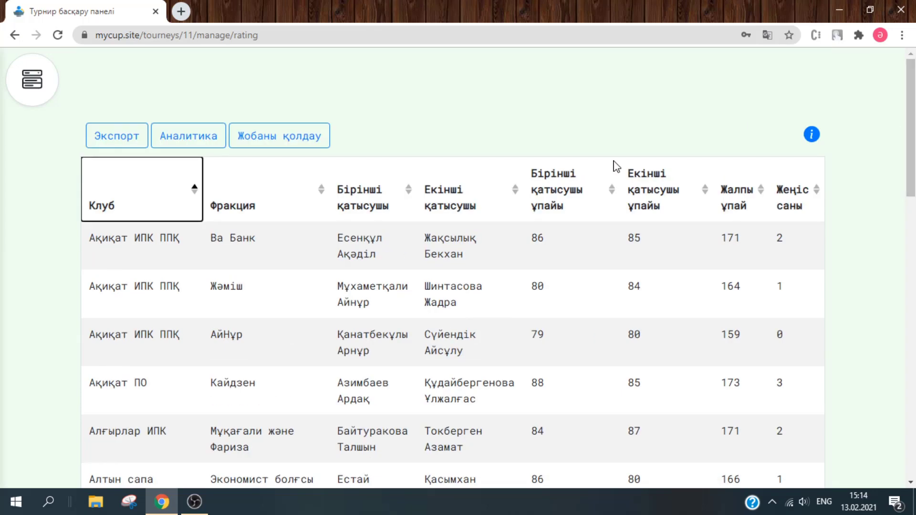
- Try ascending and descending sorts by first and then second participant
{"action": "left_click", "coordinate": [397, 191]}
{"action": "left_click", "coordinate": [396, 193]}
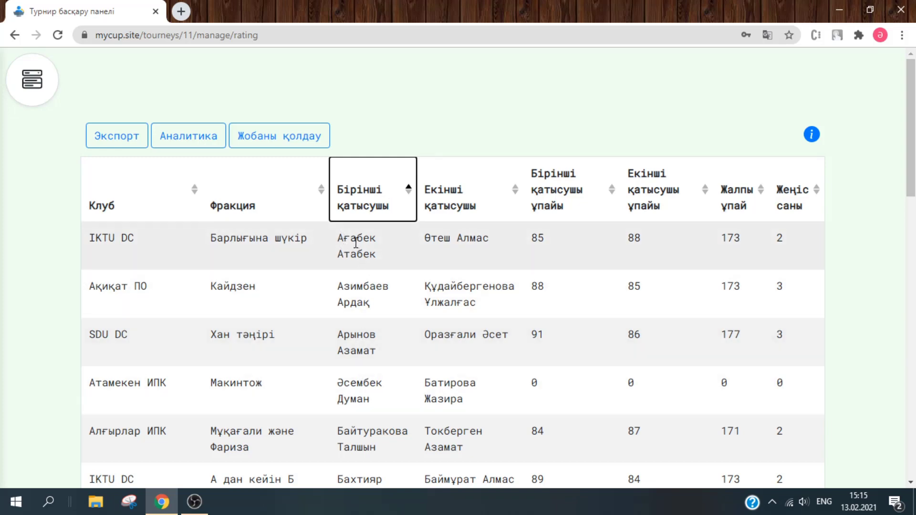
{"action": "left_click", "coordinate": [361, 203]}
{"action": "left_click", "coordinate": [467, 186]}
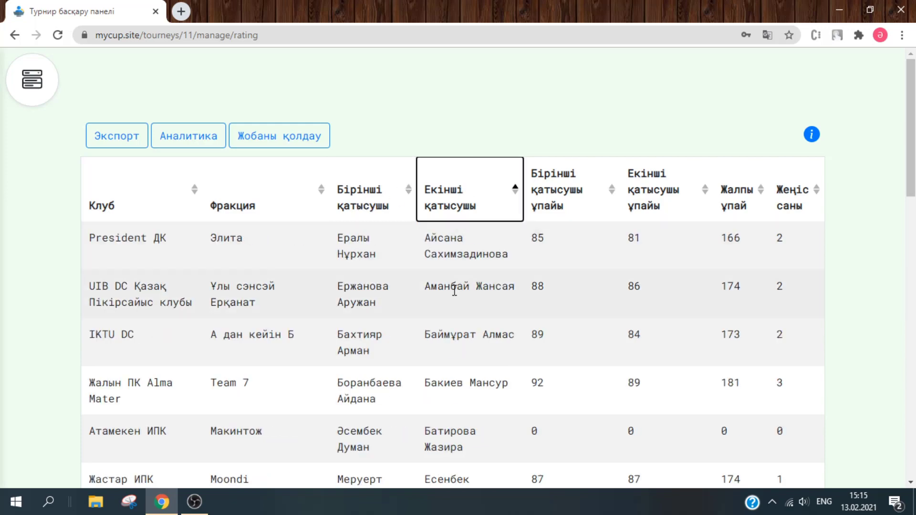
{"action": "left_click", "coordinate": [490, 195]}
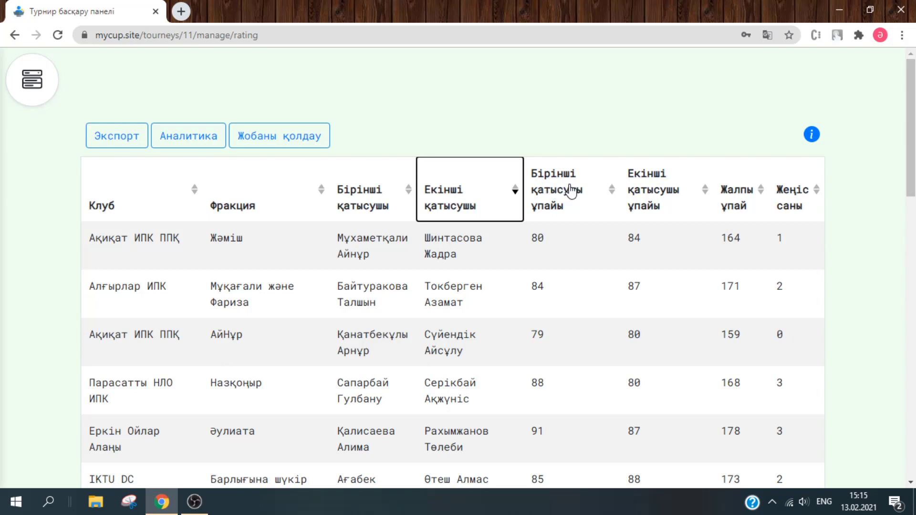
- Sort by first participant's points, highest first, then minimize to the desktop
{"action": "left_click", "coordinate": [571, 192]}
{"action": "left_click", "coordinate": [571, 192]}
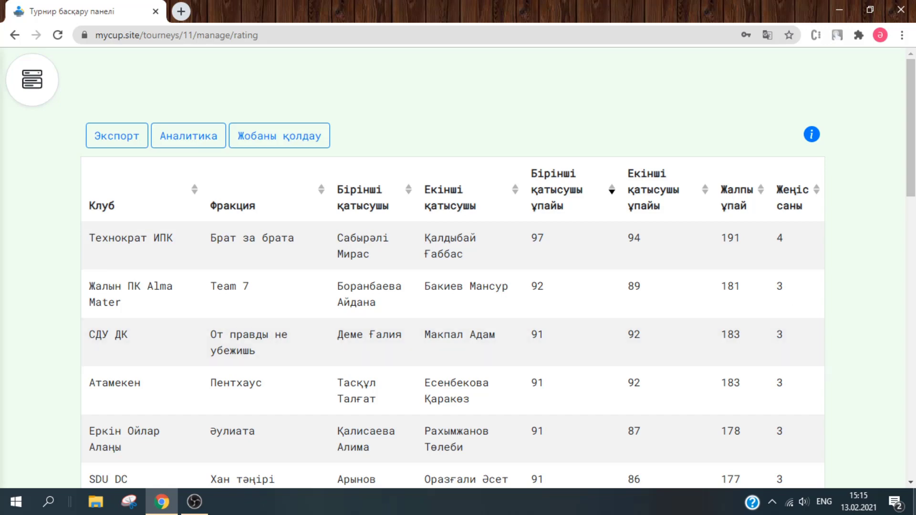
{"action": "key", "text": "super+d"}
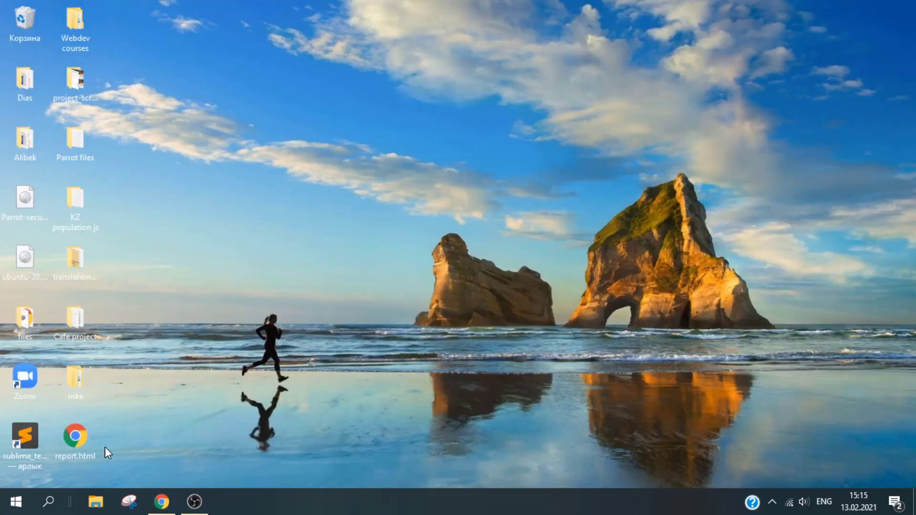
- Open the report.html GoAccess dashboard from the desktop and scroll through it
{"action": "double_click", "coordinate": [90, 449]}
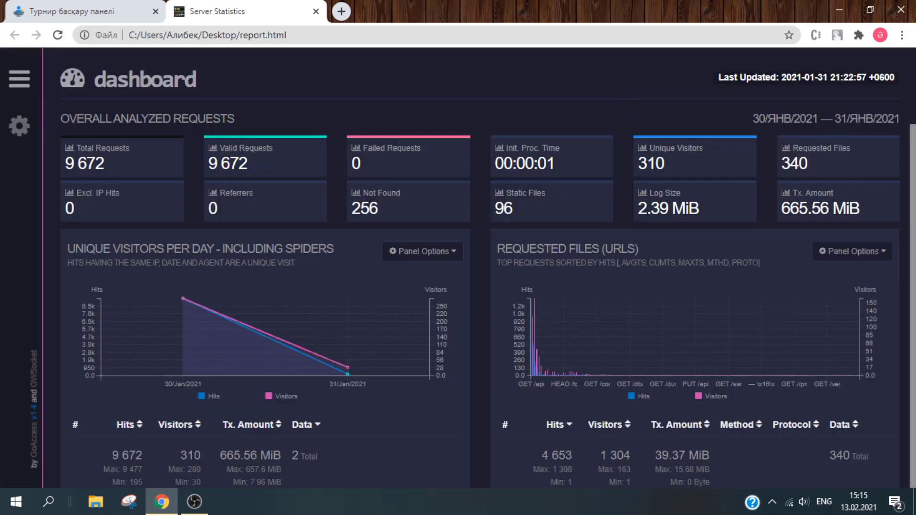
{"action": "scroll", "coordinate": [479, 268], "scroll_direction": "down", "scroll_amount": 7}
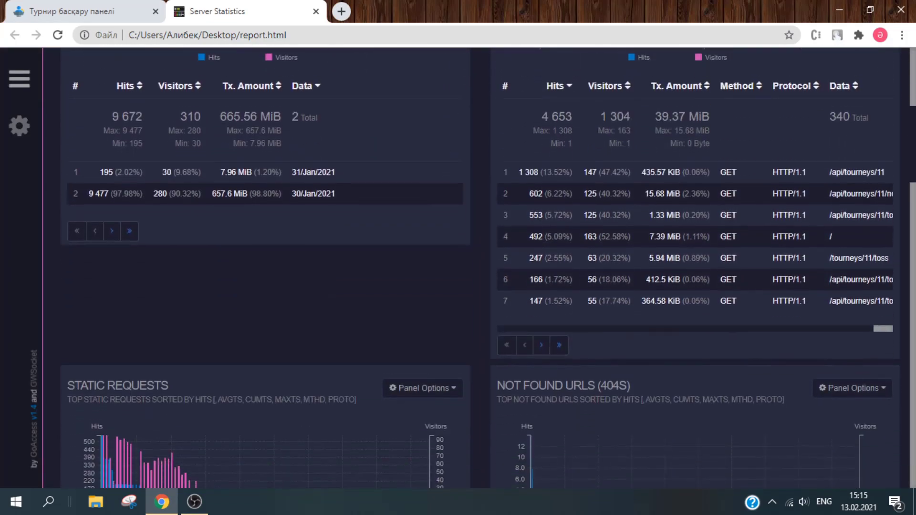
{"action": "scroll", "coordinate": [480, 267], "scroll_direction": "up", "scroll_amount": 7}
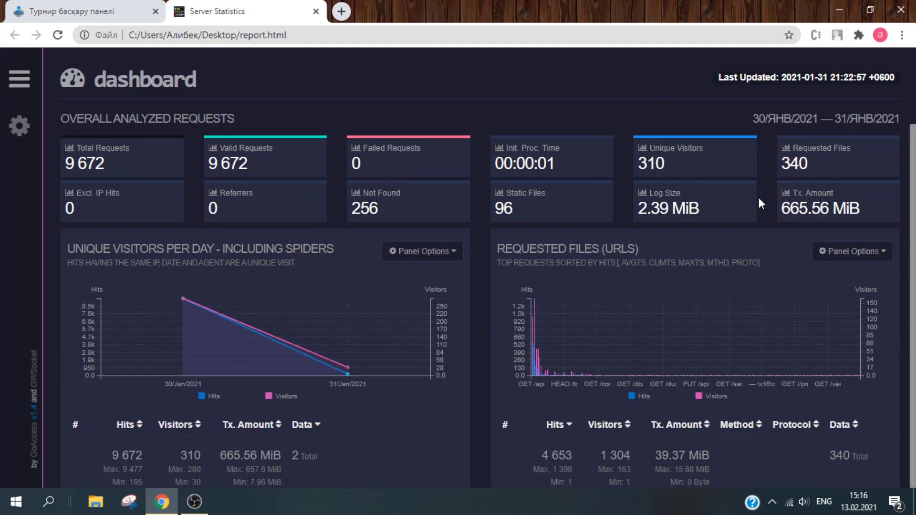
{"action": "scroll", "coordinate": [706, 170], "scroll_direction": "down", "scroll_amount": 1}
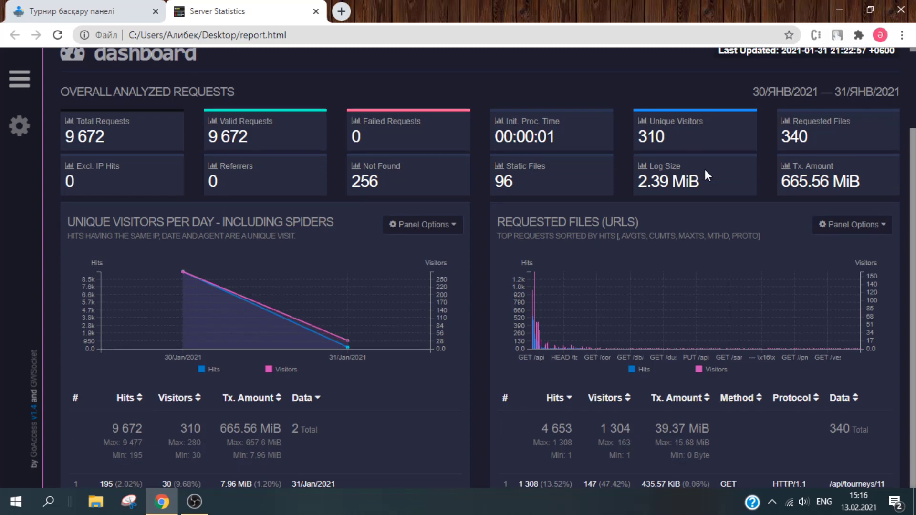
{"action": "scroll", "coordinate": [705, 169], "scroll_direction": "down", "scroll_amount": 3}
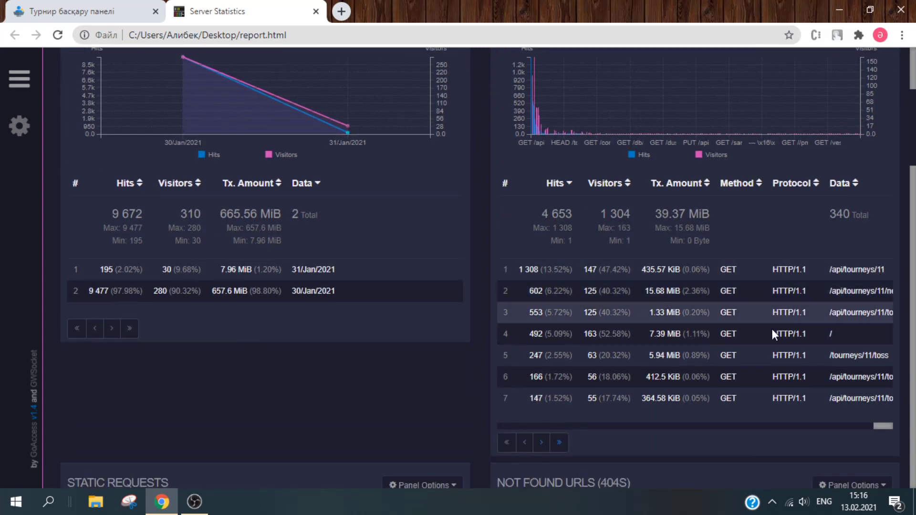
- Shift the Requested Files table to show full paths and move to its next page
{"action": "left_click", "coordinate": [764, 426]}
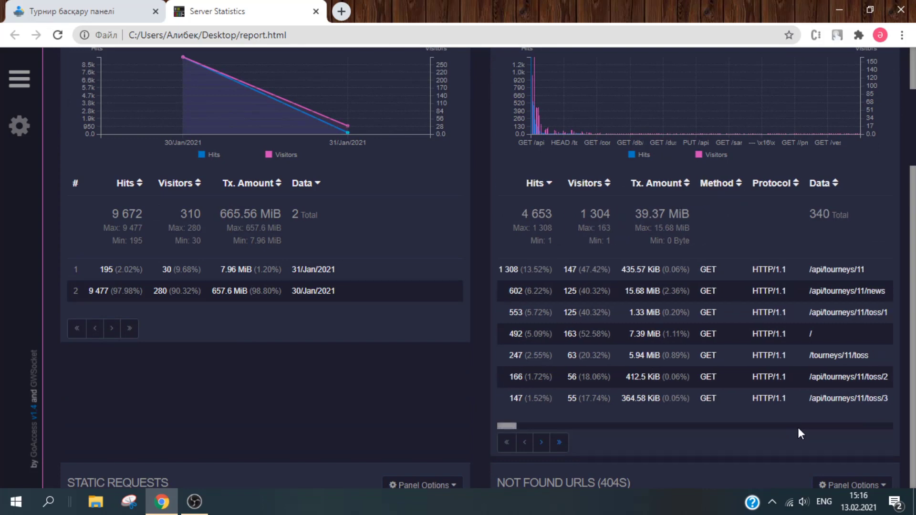
{"action": "left_click", "coordinate": [793, 427]}
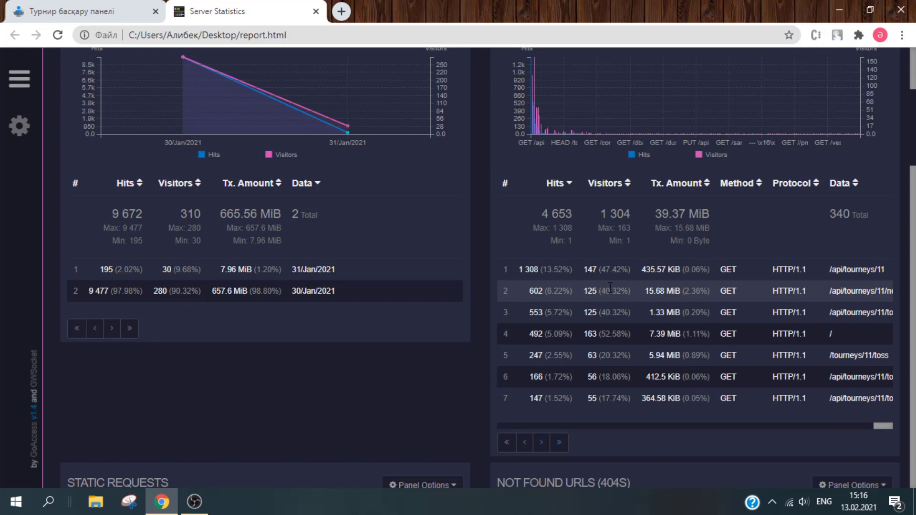
{"action": "left_click", "coordinate": [654, 425]}
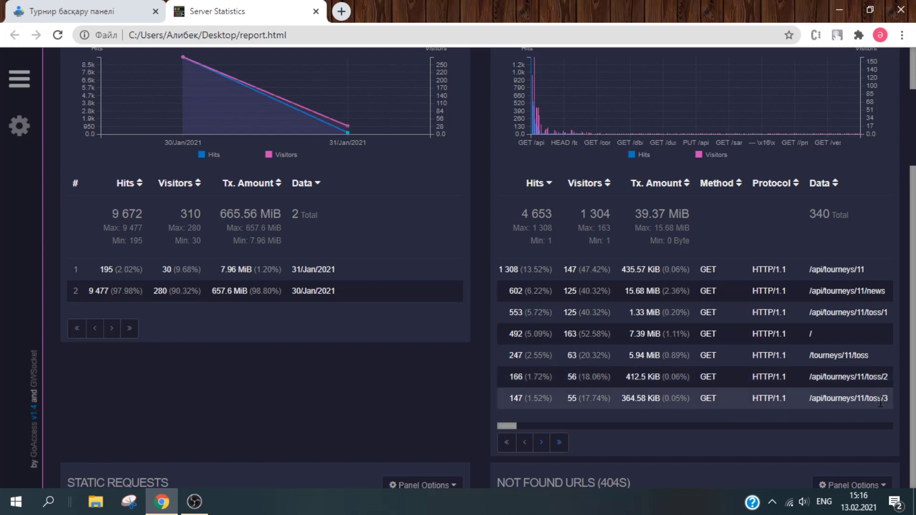
{"action": "left_click", "coordinate": [542, 444]}
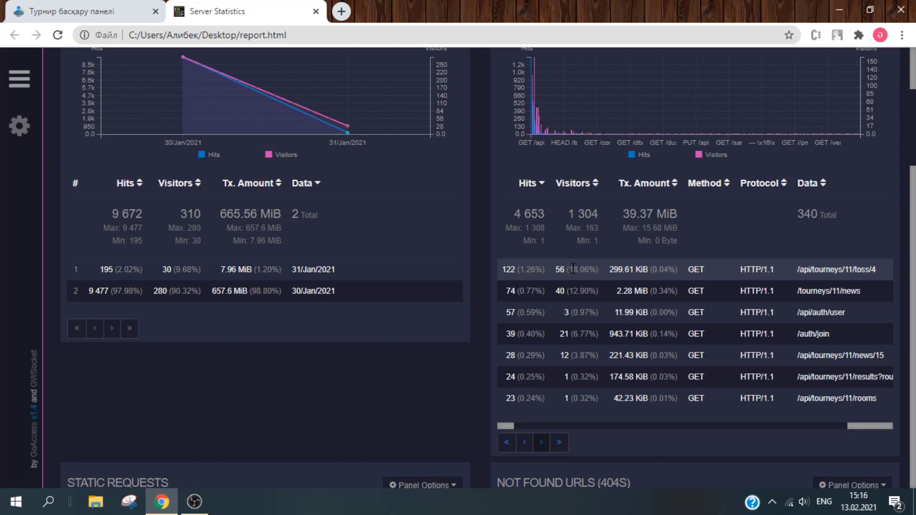
- Review the Static Requests panel, briefly selecting the /api/tourneys/11/news/15 path
{"action": "scroll", "coordinate": [573, 267], "scroll_direction": "down", "scroll_amount": 7}
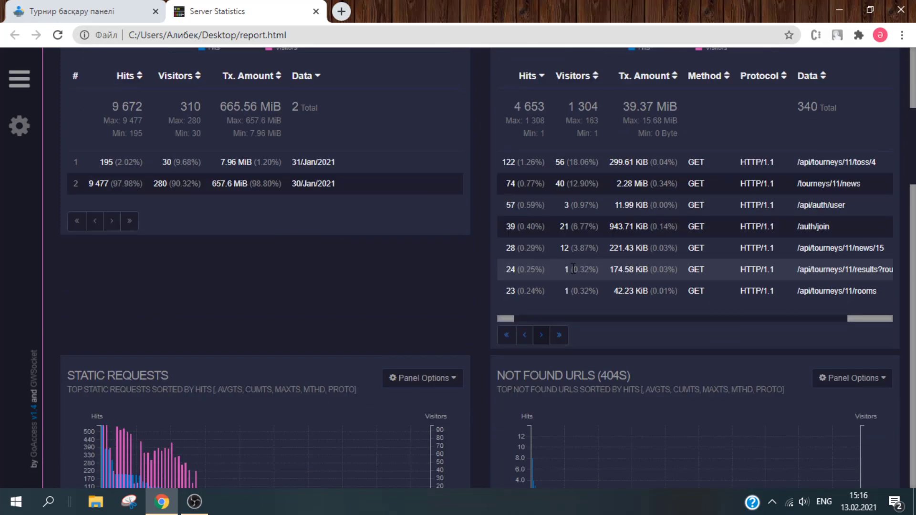
{"action": "scroll", "coordinate": [573, 267], "scroll_direction": "down", "scroll_amount": 3}
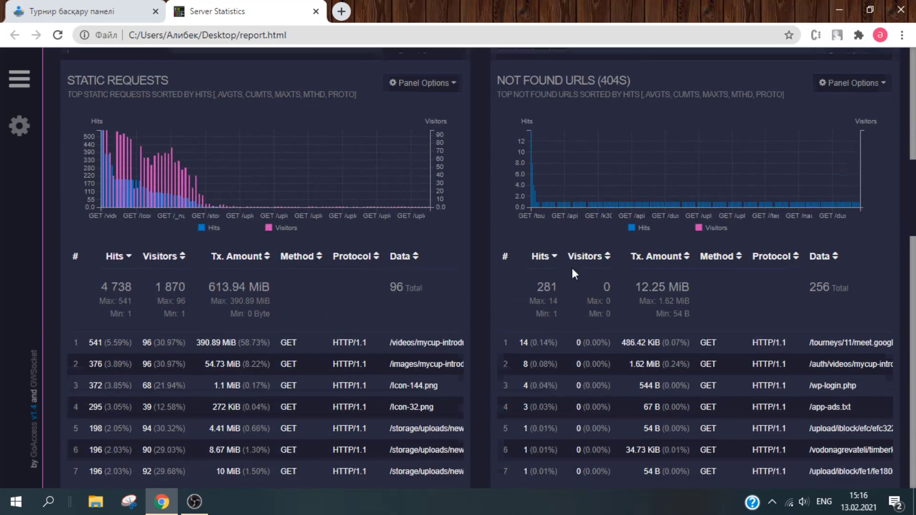
{"action": "scroll", "coordinate": [572, 268], "scroll_direction": "up", "scroll_amount": 8}
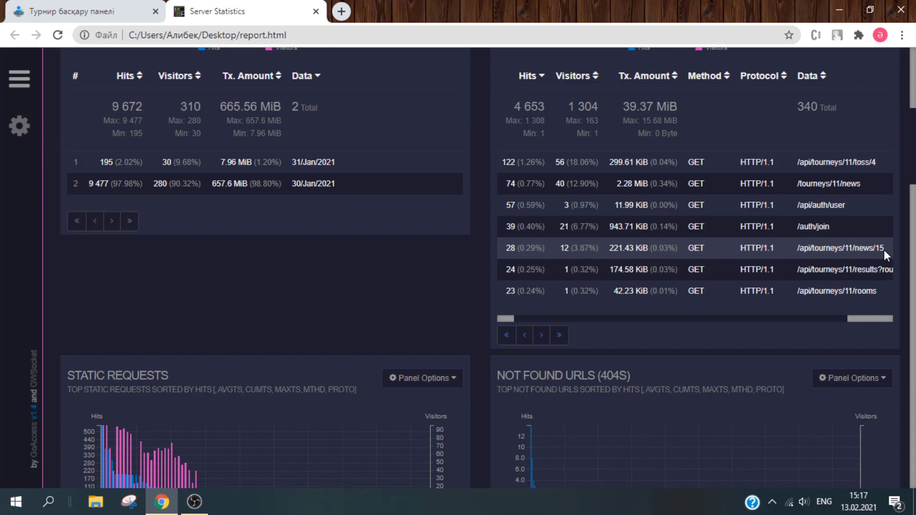
{"action": "left_click_drag", "start_coordinate": [884, 250], "coordinate": [800, 255]}
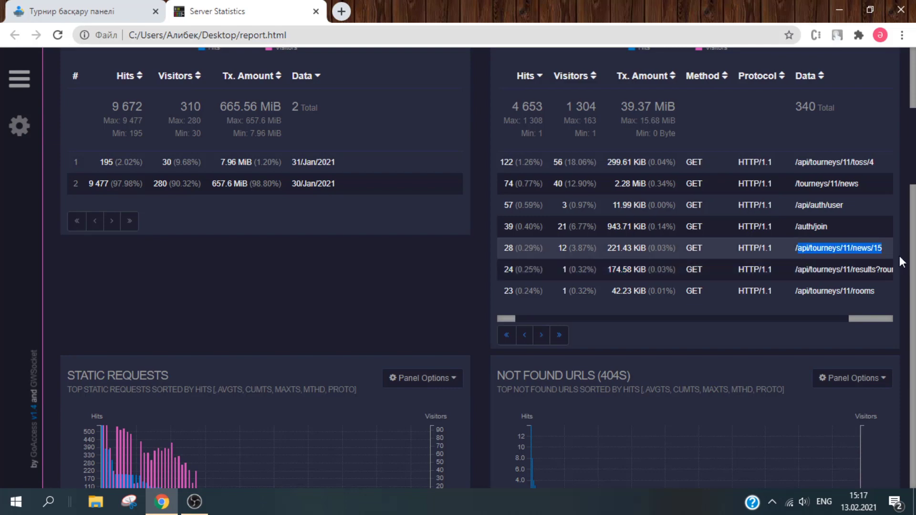
{"action": "left_click", "coordinate": [849, 228]}
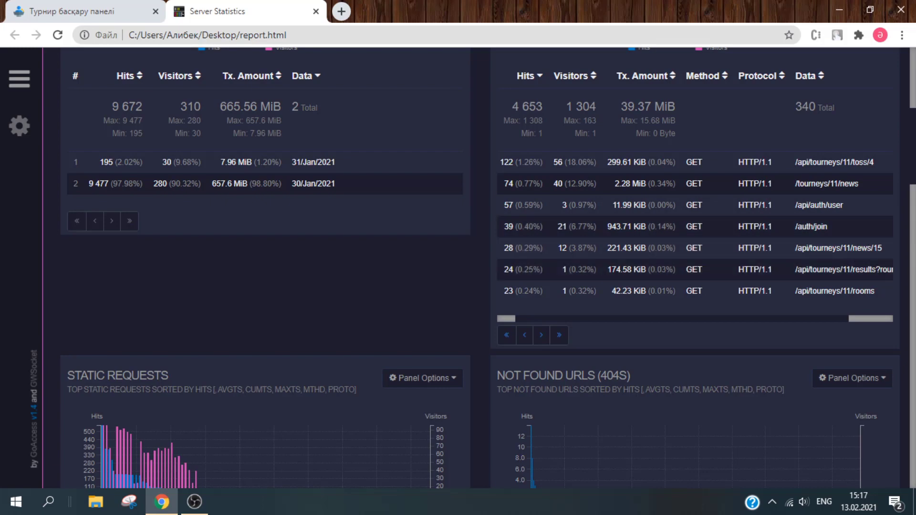
{"action": "scroll", "coordinate": [477, 267], "scroll_direction": "down", "scroll_amount": 6}
{"action": "scroll", "coordinate": [478, 268], "scroll_direction": "up", "scroll_amount": 1}
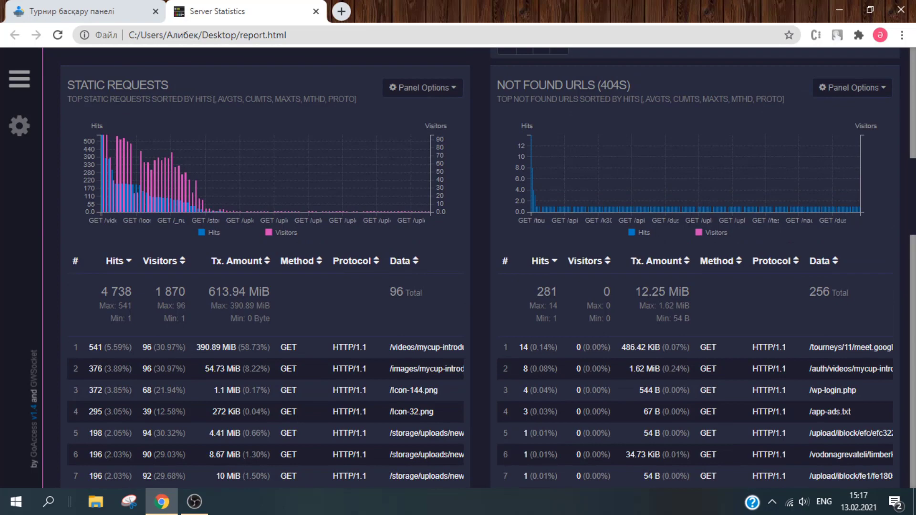
- Scroll through Visitor Hostnames, Operating Systems and Browsers, then return to the top overview
{"action": "mouse_move", "coordinate": [914, 175]}
{"action": "left_mouse_down"}
{"action": "mouse_move", "coordinate": [913, 216]}
{"action": "mouse_move", "coordinate": [913, 183]}
{"action": "left_mouse_up"}
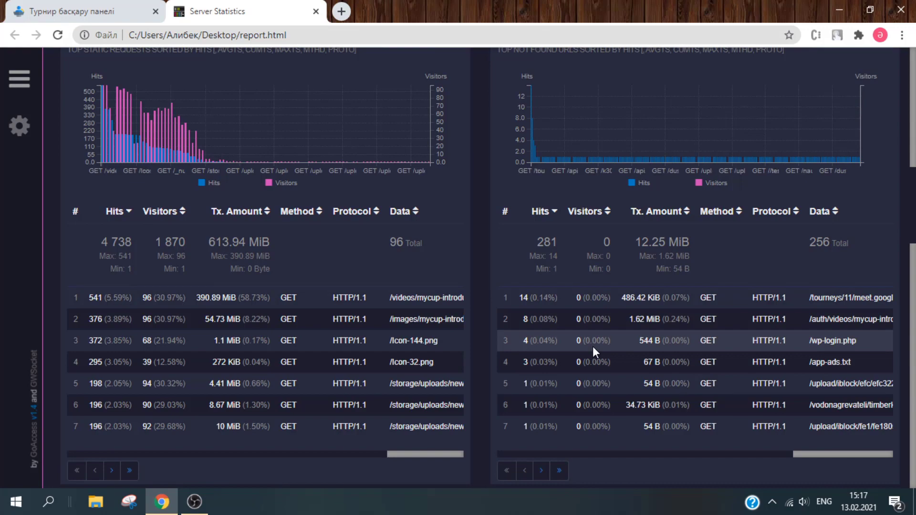
{"action": "scroll", "coordinate": [593, 346], "scroll_direction": "down", "scroll_amount": 2}
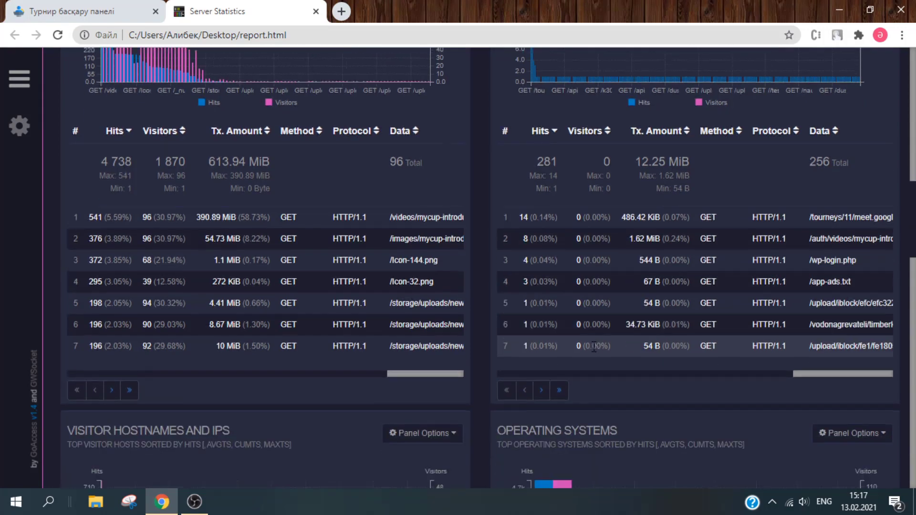
{"action": "scroll", "coordinate": [593, 352], "scroll_direction": "down", "scroll_amount": 8}
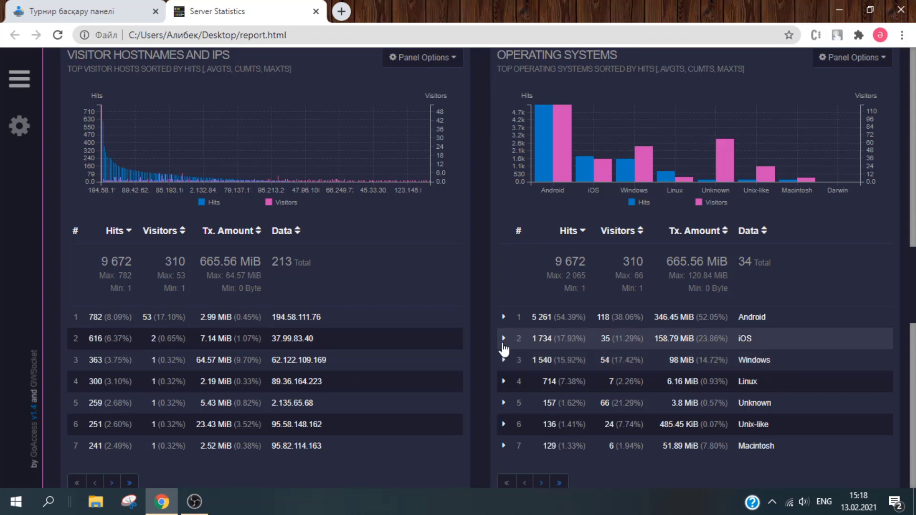
{"action": "scroll", "coordinate": [503, 348], "scroll_direction": "up", "scroll_amount": 1}
{"action": "scroll", "coordinate": [504, 349], "scroll_direction": "down", "scroll_amount": 8}
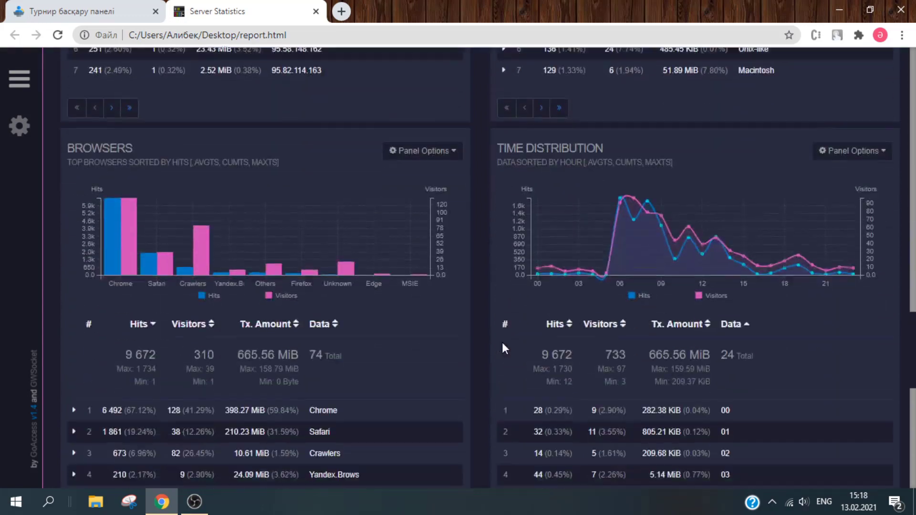
{"action": "scroll", "coordinate": [503, 348], "scroll_direction": "up", "scroll_amount": 6}
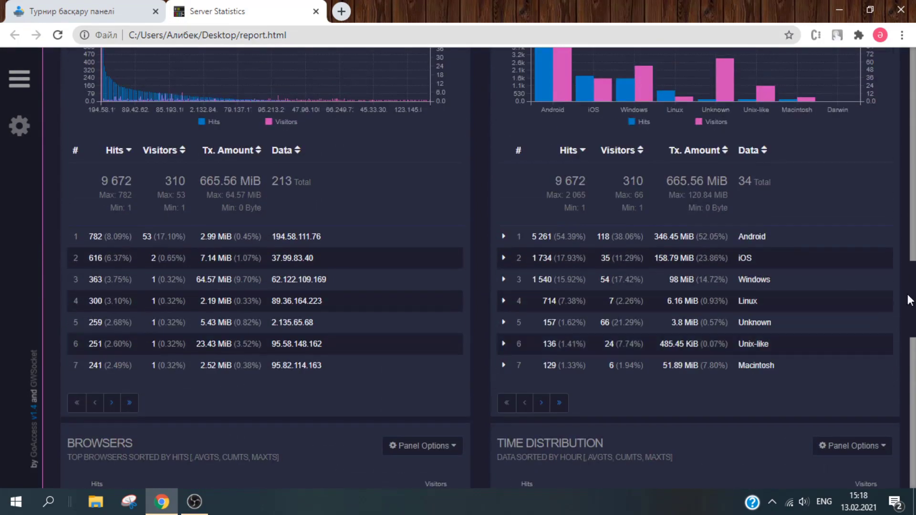
{"action": "left_click_drag", "start_coordinate": [912, 296], "coordinate": [903, 80]}
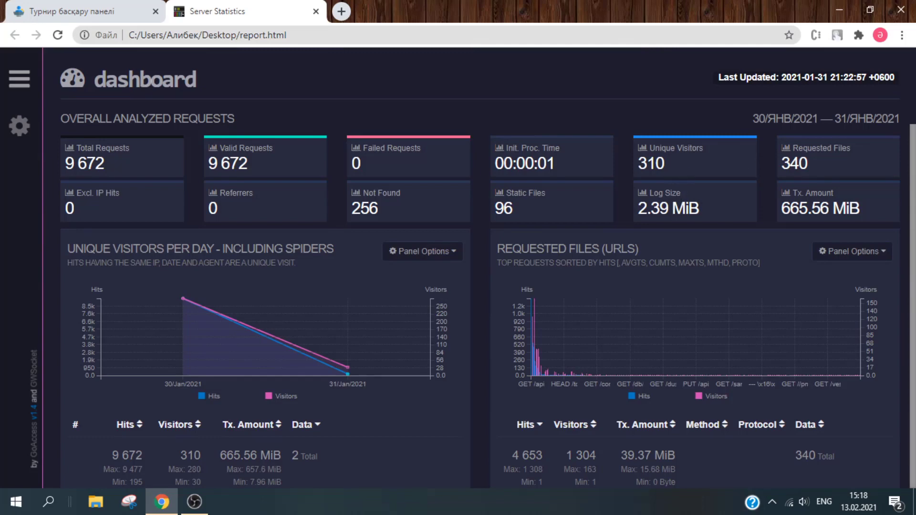
- Show the last page of Visitor Hostnames and IPs, rows 211–213
{"action": "scroll", "coordinate": [478, 287], "scroll_direction": "down", "scroll_amount": 4}
{"action": "scroll", "coordinate": [478, 286], "scroll_direction": "up", "scroll_amount": 4}
{"action": "scroll", "coordinate": [897, 246], "scroll_direction": "down", "scroll_amount": 15}
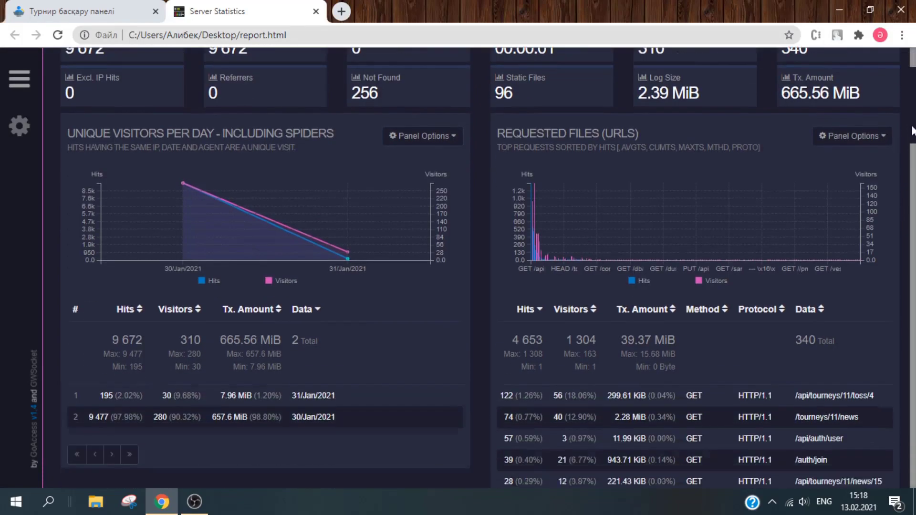
{"action": "scroll", "coordinate": [897, 244], "scroll_direction": "down", "scroll_amount": 2}
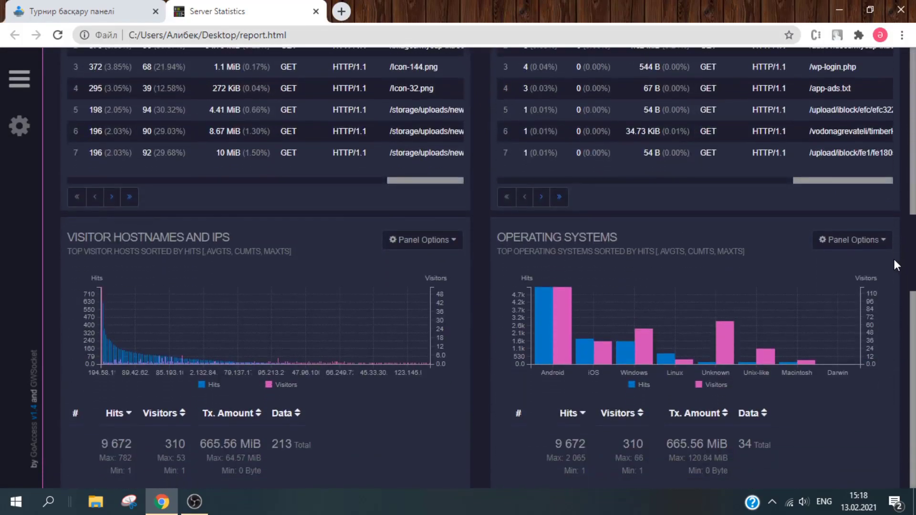
{"action": "scroll", "coordinate": [894, 259], "scroll_direction": "up", "scroll_amount": 5}
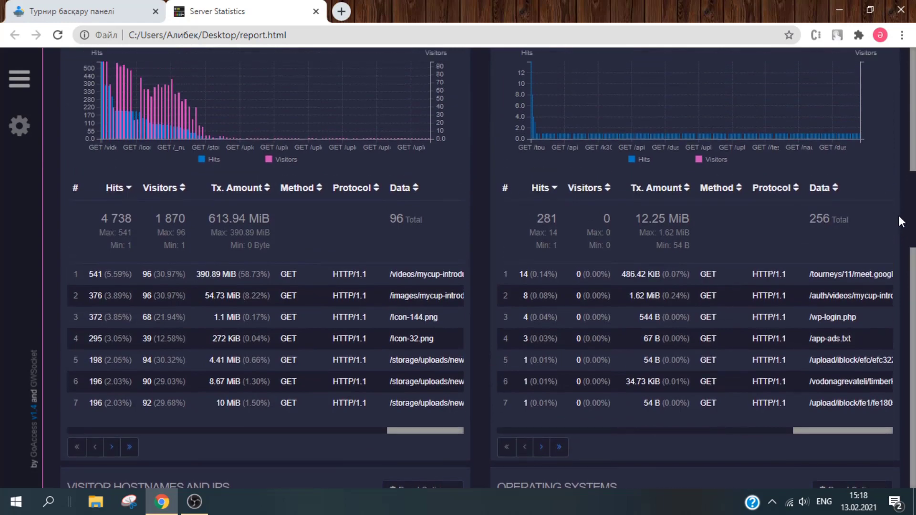
{"action": "scroll", "coordinate": [898, 219], "scroll_direction": "up", "scroll_amount": 5}
{"action": "scroll", "coordinate": [893, 263], "scroll_direction": "down", "scroll_amount": 15}
{"action": "scroll", "coordinate": [891, 286], "scroll_direction": "up", "scroll_amount": 3}
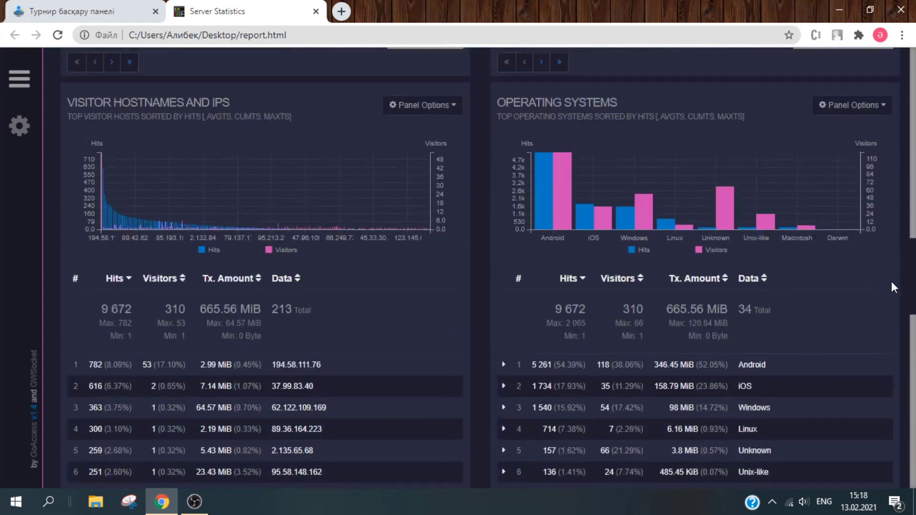
{"action": "scroll", "coordinate": [894, 286], "scroll_direction": "down", "scroll_amount": 2}
{"action": "scroll", "coordinate": [895, 296], "scroll_direction": "down", "scroll_amount": 1}
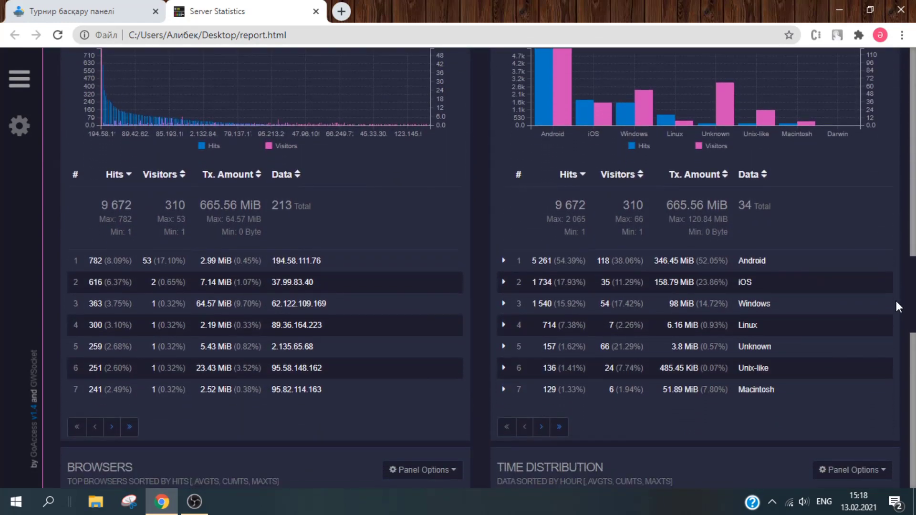
{"action": "left_click", "coordinate": [130, 428]}
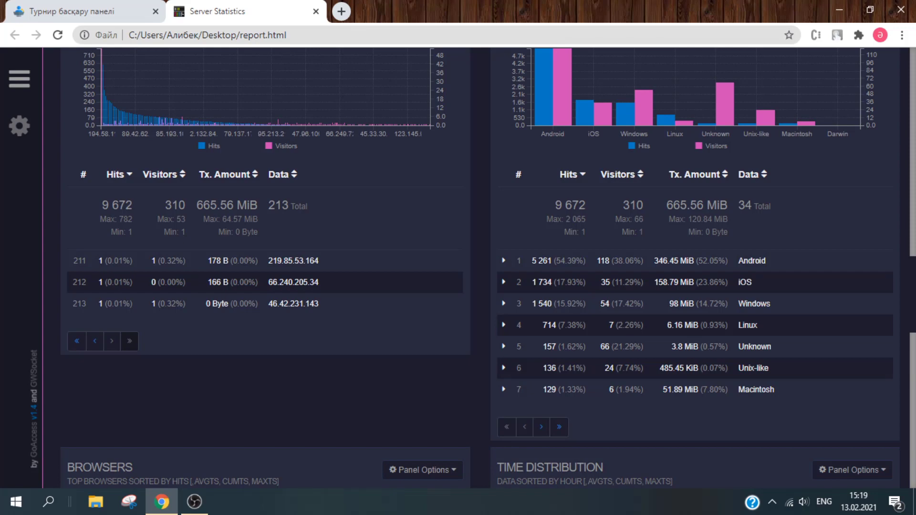
- Review the Browsers, Time Distribution, Referring Sites and HTTP Status Codes panels
{"action": "scroll", "coordinate": [912, 365], "scroll_direction": "down", "scroll_amount": 9}
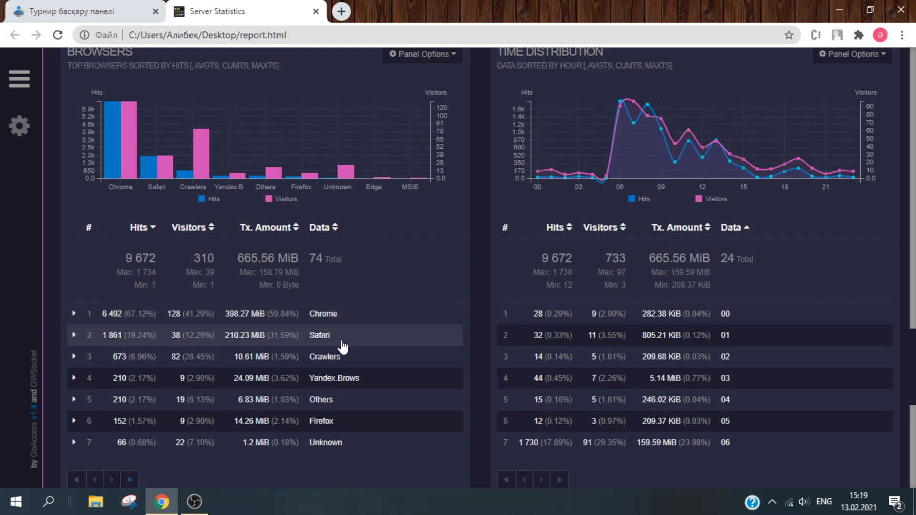
{"action": "scroll", "coordinate": [783, 254], "scroll_direction": "up", "scroll_amount": 1}
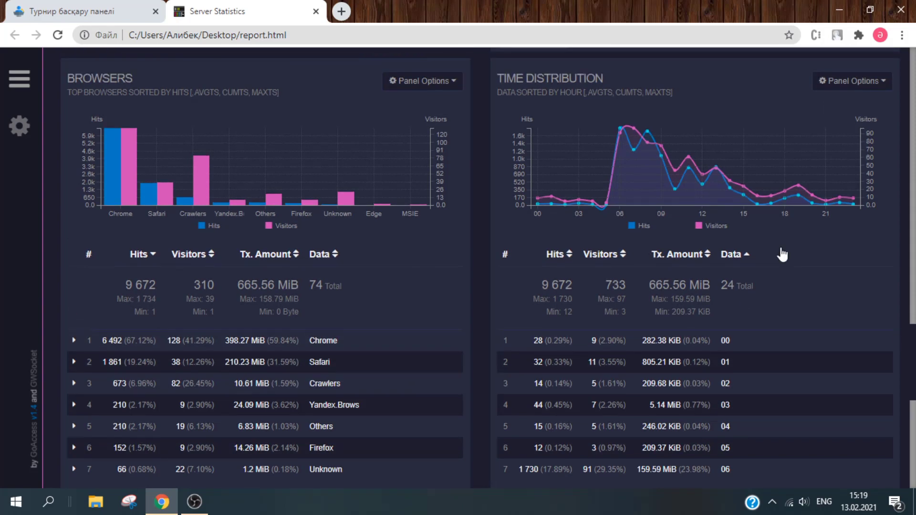
{"action": "scroll", "coordinate": [783, 255], "scroll_direction": "down", "scroll_amount": 3}
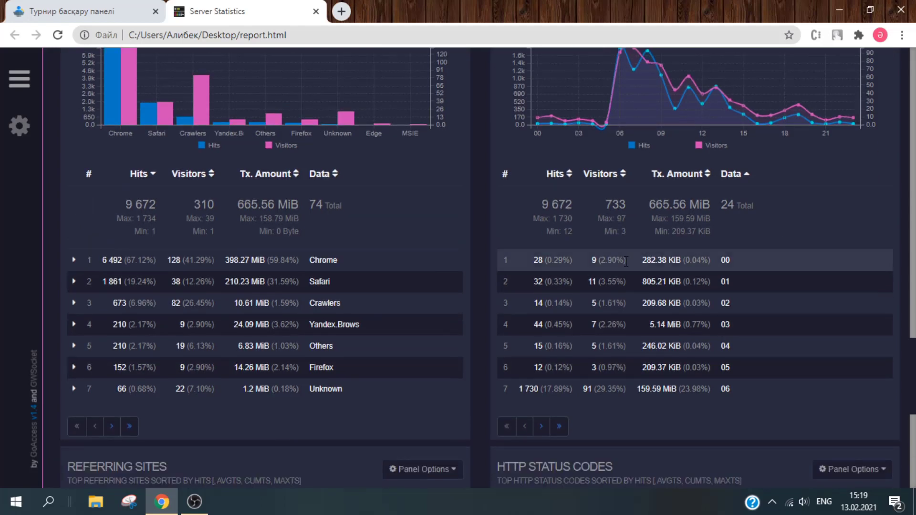
{"action": "scroll", "coordinate": [625, 262], "scroll_direction": "down", "scroll_amount": 14}
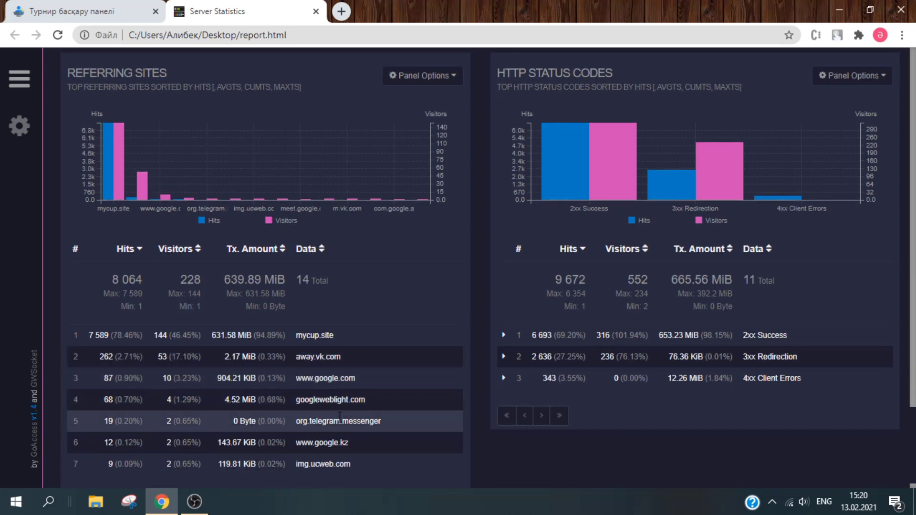
{"action": "scroll", "coordinate": [407, 418], "scroll_direction": "up", "scroll_amount": 15}
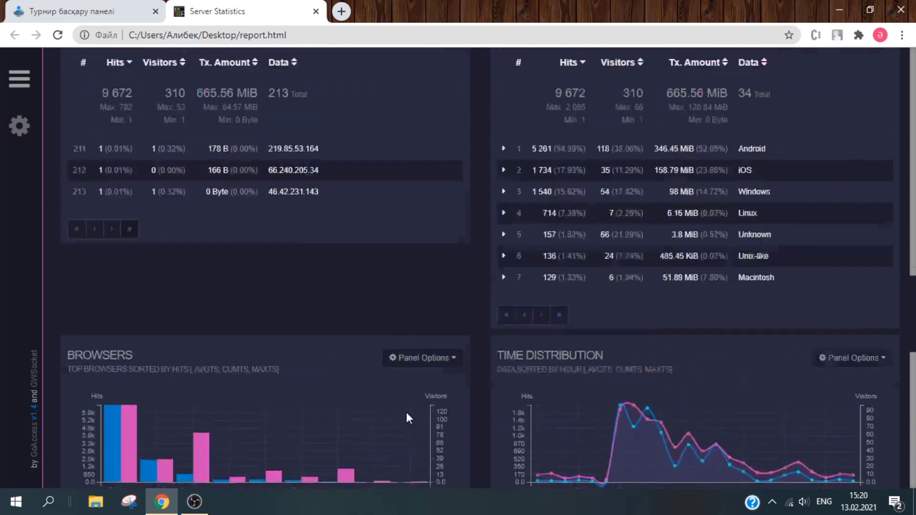
{"action": "scroll", "coordinate": [911, 85], "scroll_direction": "up", "scroll_amount": 15}
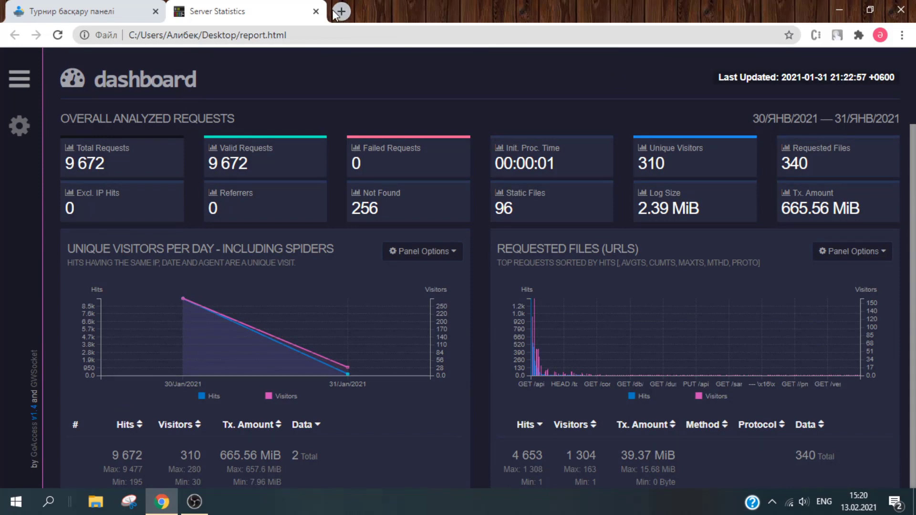
- Back in MyCup, view and dismiss the Жобаны қолдау support message, then open Турнирлер тізімі
{"action": "left_click", "coordinate": [133, 7]}
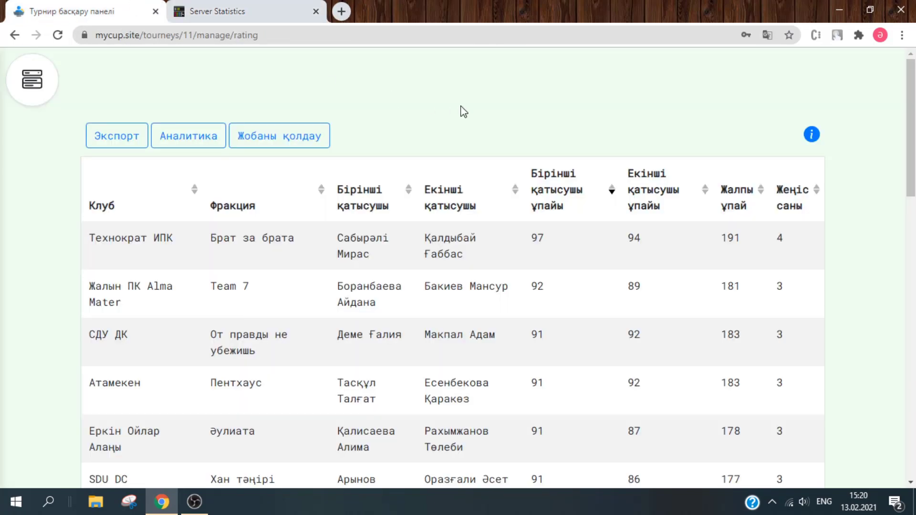
{"action": "left_click", "coordinate": [14, 95]}
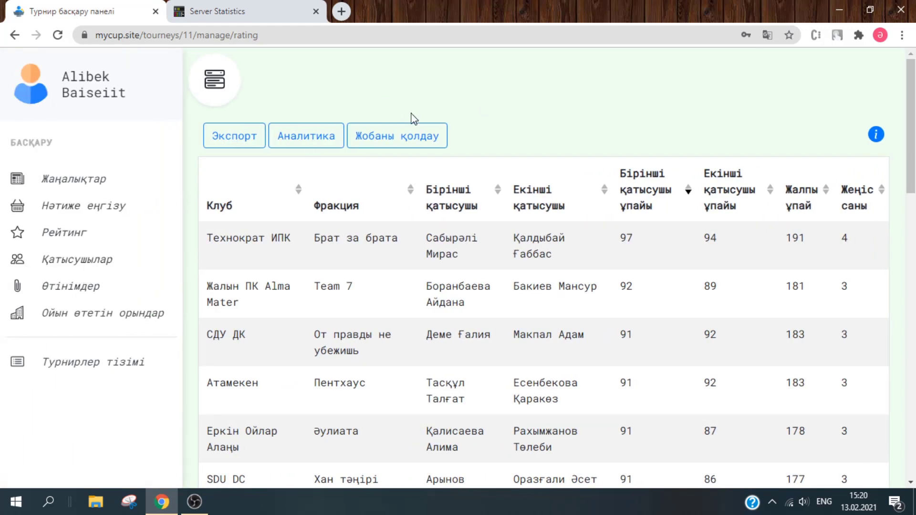
{"action": "left_click", "coordinate": [439, 144]}
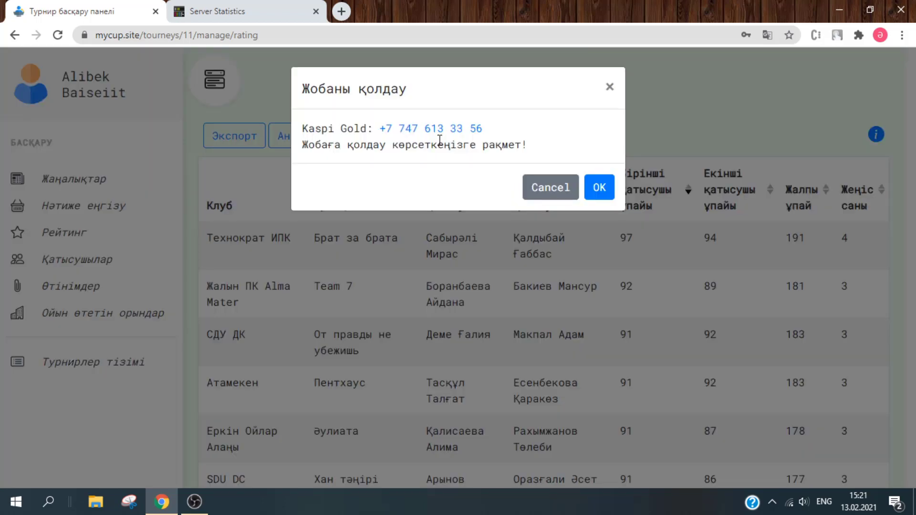
{"action": "left_click", "coordinate": [557, 193]}
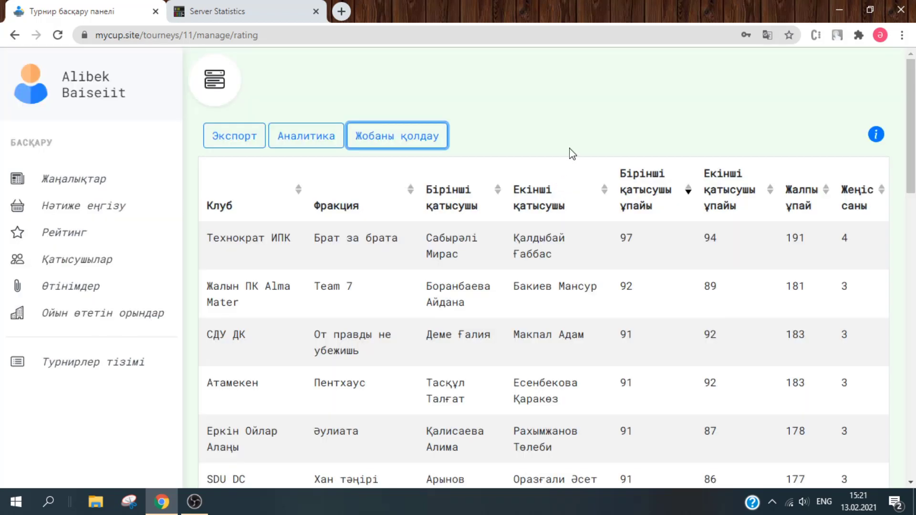
{"action": "left_click", "coordinate": [572, 154]}
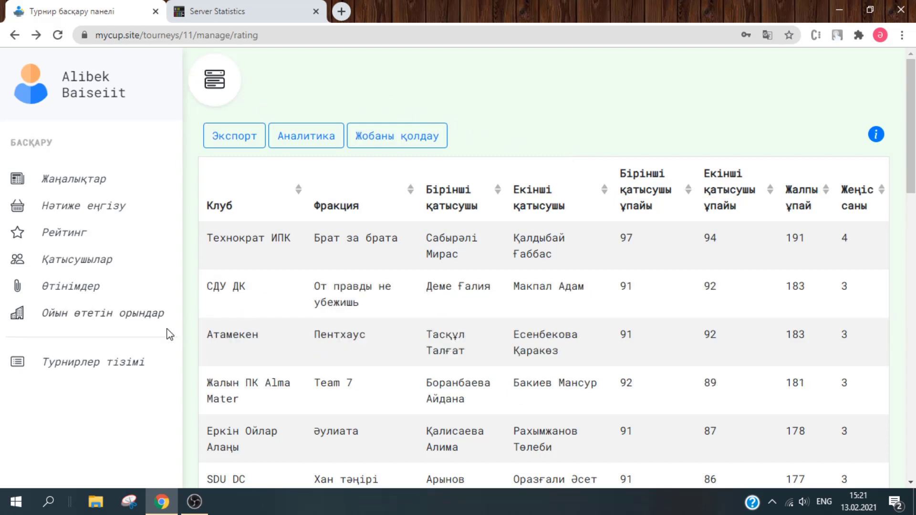
{"action": "left_click", "coordinate": [136, 362]}
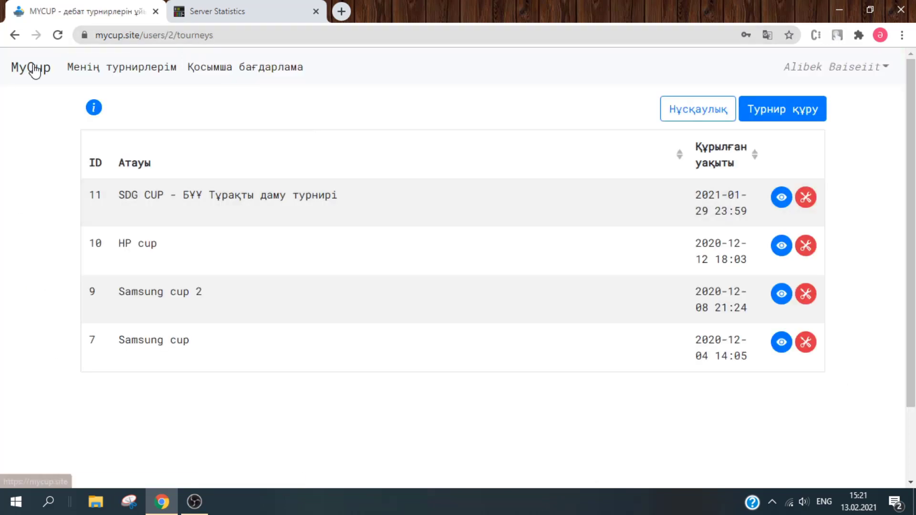
- Go to the mycup.site home page and scroll to the four service features and 4:53 intro video
{"action": "left_click", "coordinate": [36, 68]}
{"action": "scroll", "coordinate": [812, 182], "scroll_direction": "down", "scroll_amount": 1}
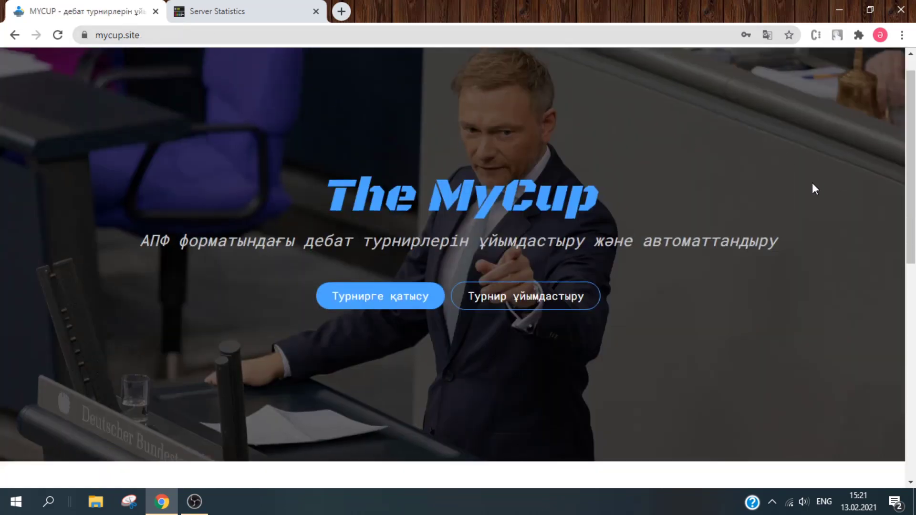
{"action": "scroll", "coordinate": [813, 182], "scroll_direction": "up", "scroll_amount": 1}
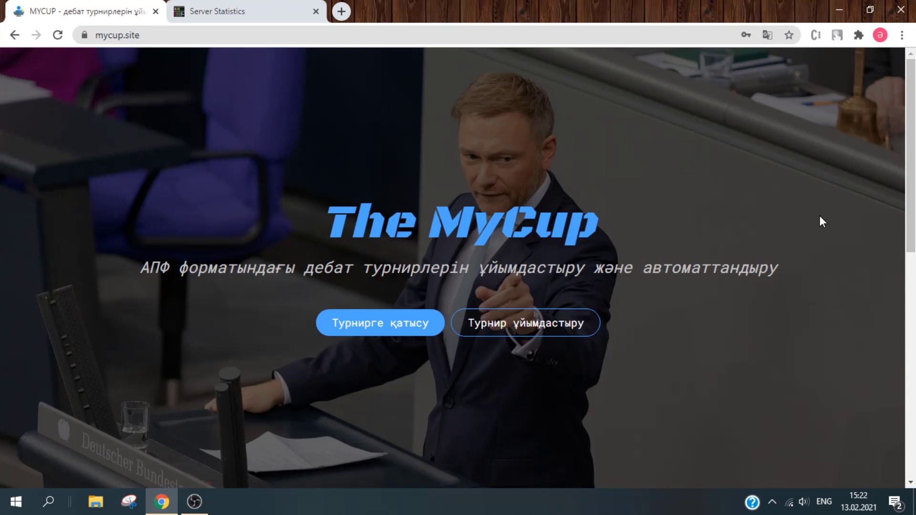
{"action": "left_click_drag", "start_coordinate": [913, 161], "coordinate": [903, 390]}
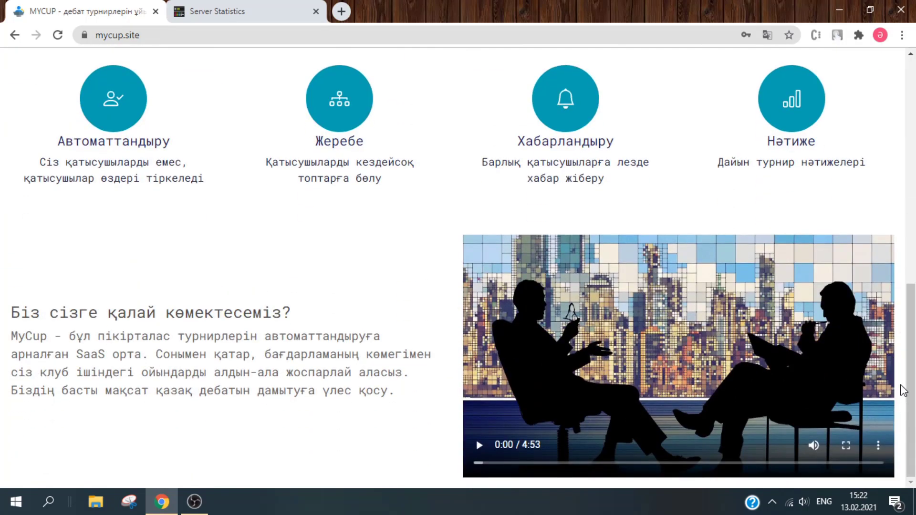